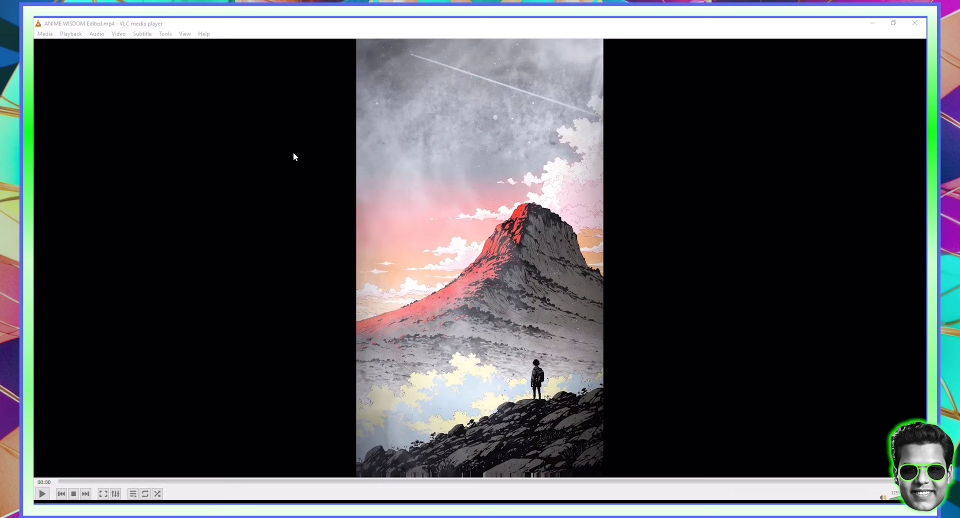
# Step: Play the edited anime wisdom video to preview it
pyautogui.click(42, 494)
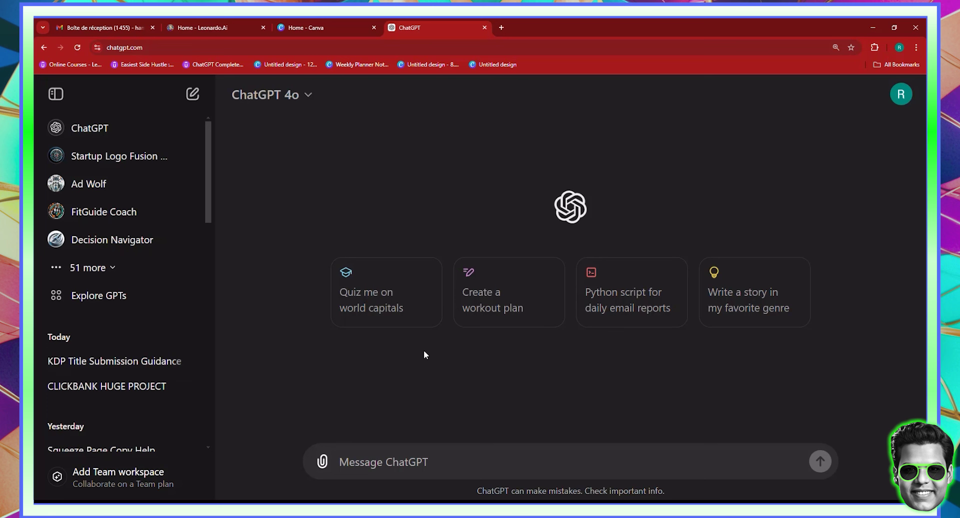
# Step: Ask ChatGPT to suggest a wisdom to share through an anime video for YouTube Shorts and TikTok, based on trends and market analysis, with some ideas
pyautogui.click(408, 466)
pyautogui.write('could suggest a ')
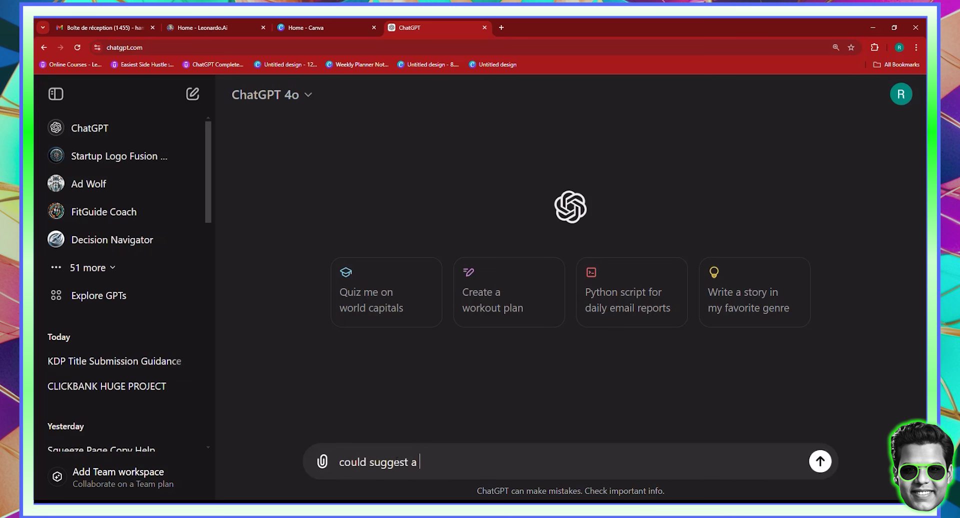
pyautogui.write('wisdom that I could sha')
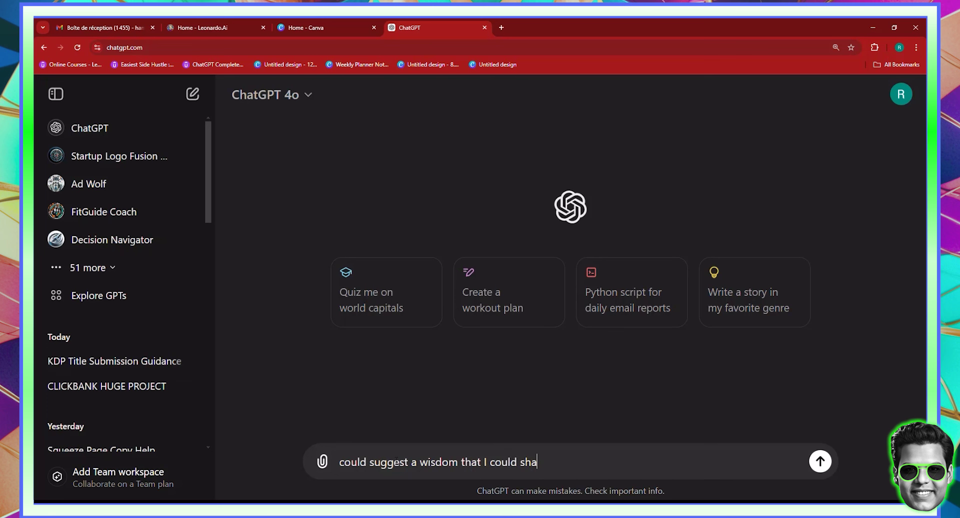
pyautogui.write('re through a video')
pyautogui.write('me ')
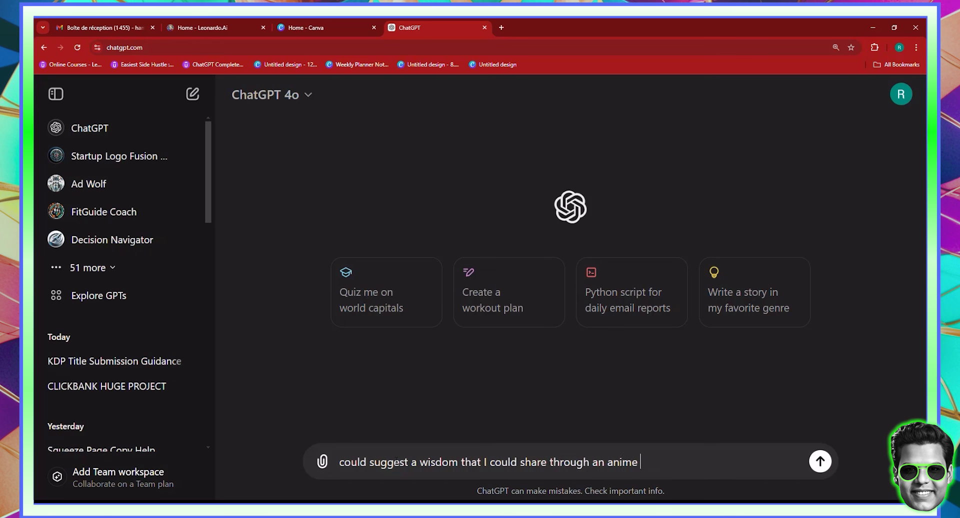
pyautogui.write('video for youtube shrots and')
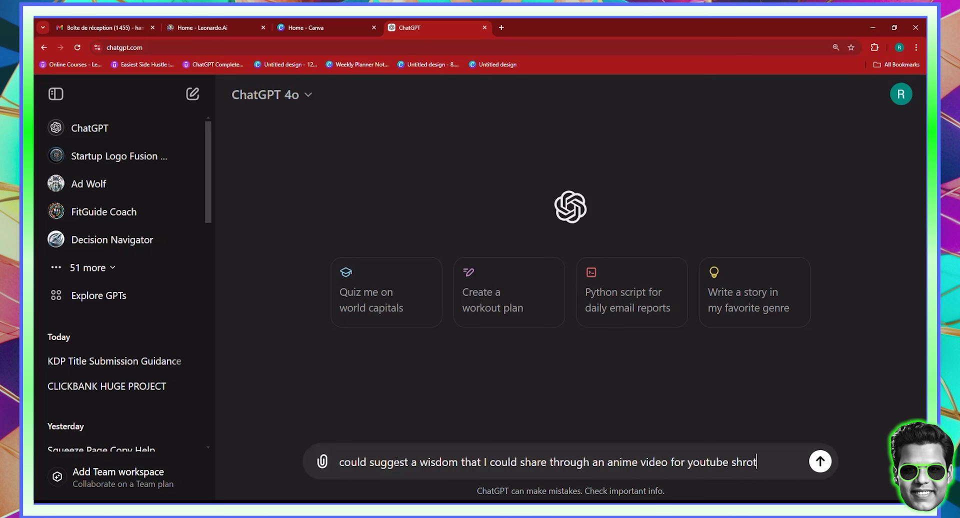
pyautogui.press('BackSpace')
pyautogui.press('BackSpace')
pyautogui.write('nd tikto')
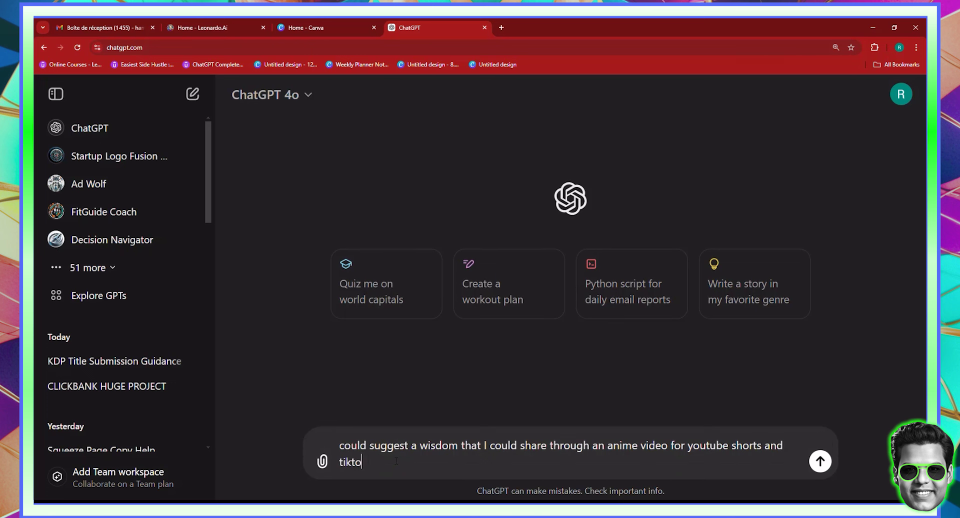
pyautogui.write('k, based on trends an')
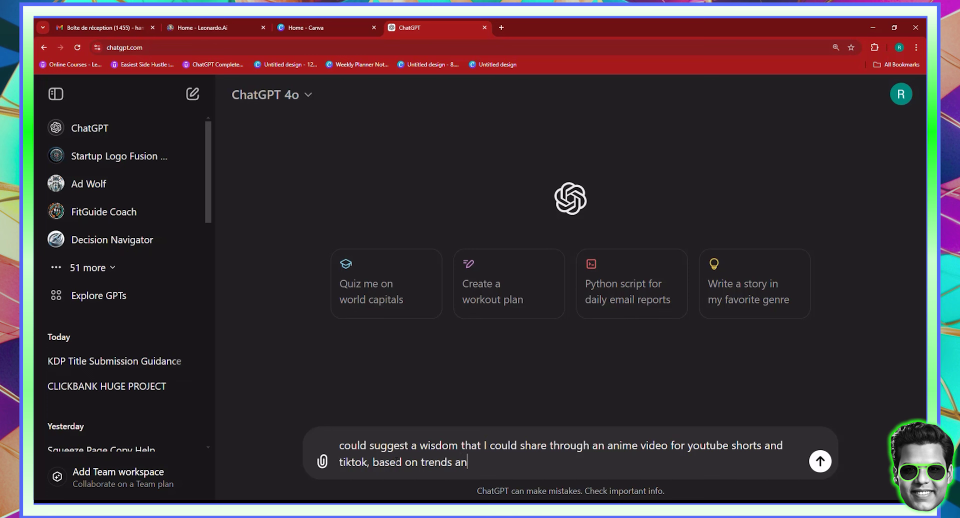
pyautogui.write('d market analysis, gi')
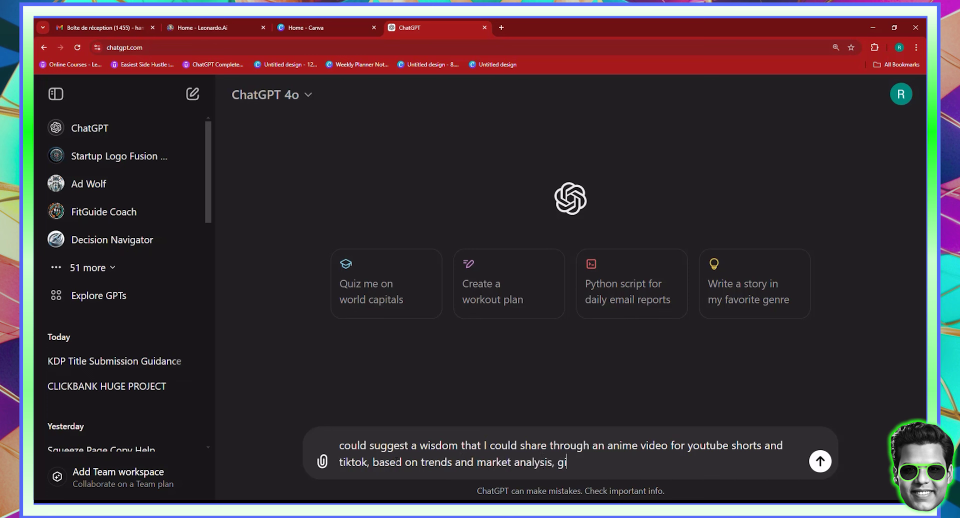
pyautogui.write('ve me some idea')
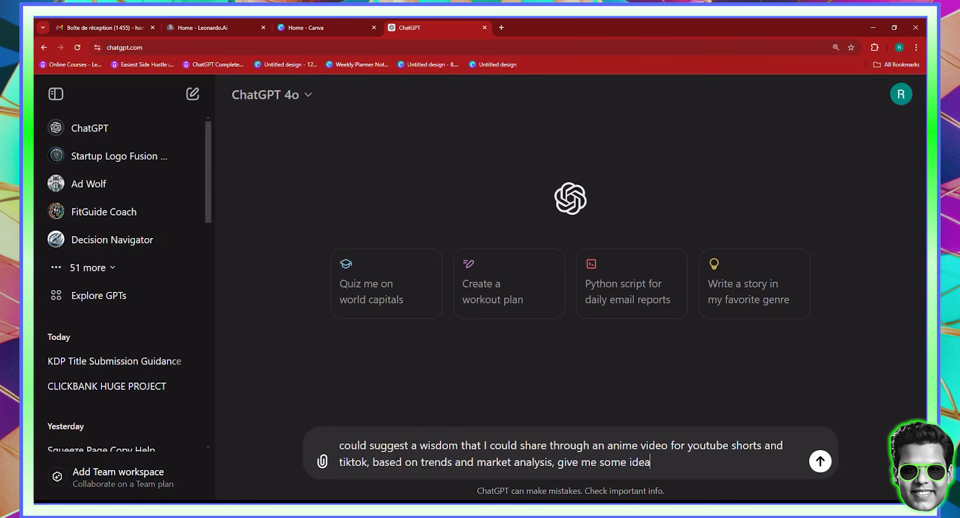
pyautogui.press('Return')
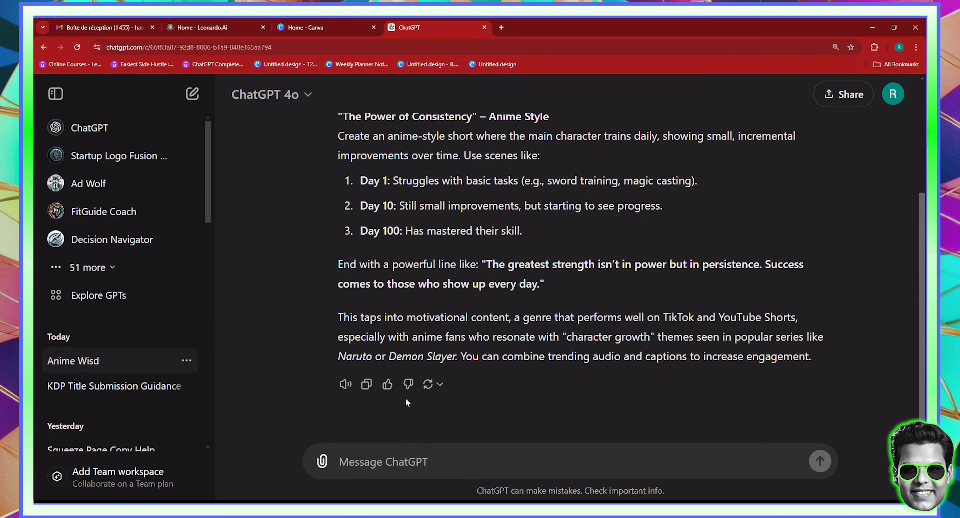
# Step: Request a script for this 45-second video, with voiceover for each 5 seconds and a brief description of the background as an anime-style photo
pyautogui.scroll(1, 454, 369)
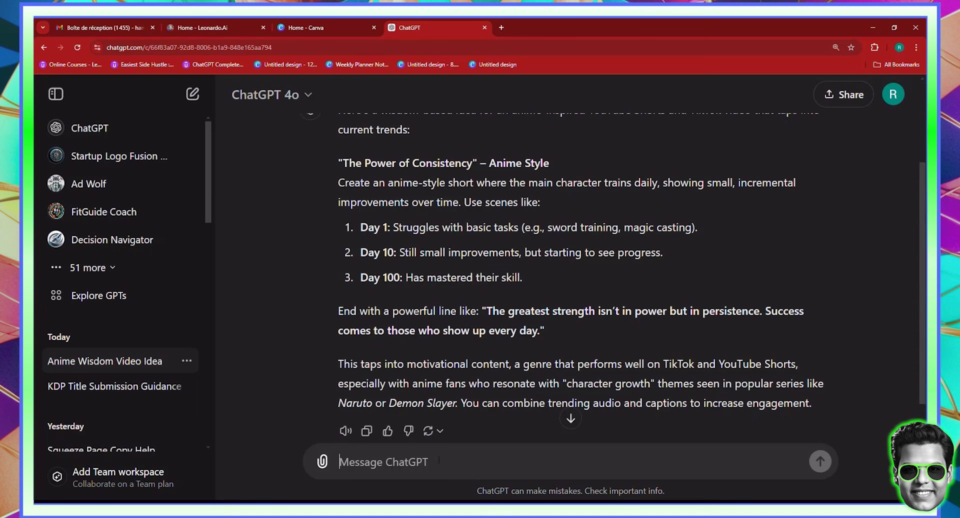
pyautogui.write('now')
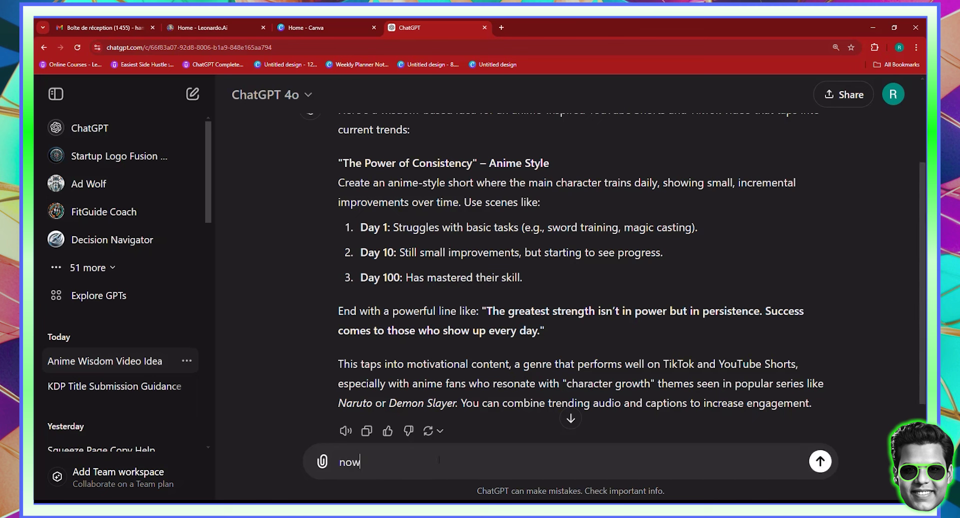
pyautogui.write(' write a screip')
pyautogui.press('BackSpace')
pyautogui.write('ipt for this 45')
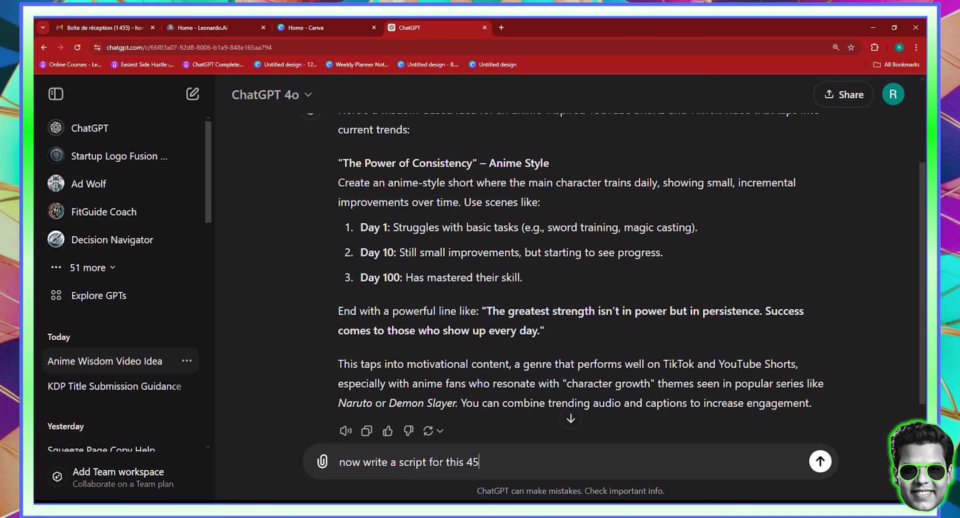
pyautogui.write(' secon,d  video, a')
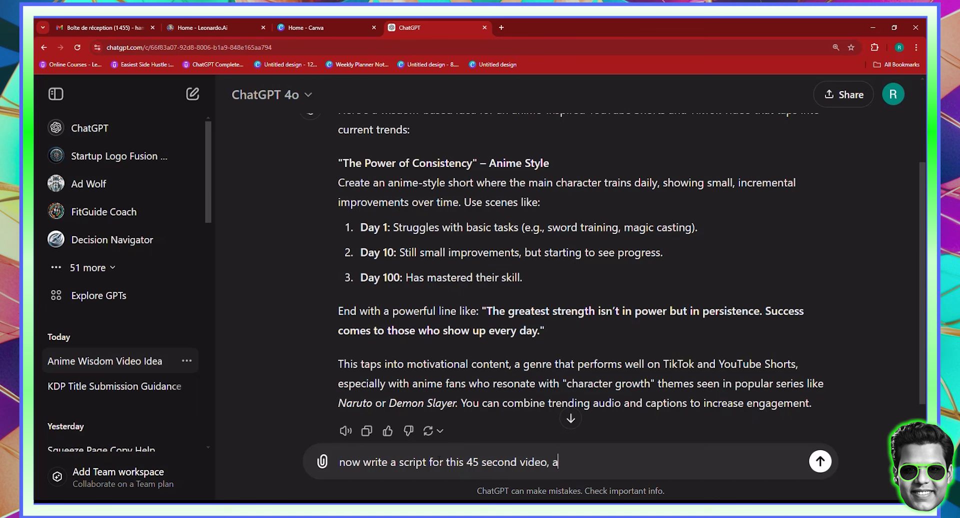
pyautogui.write('nd make sure to ')
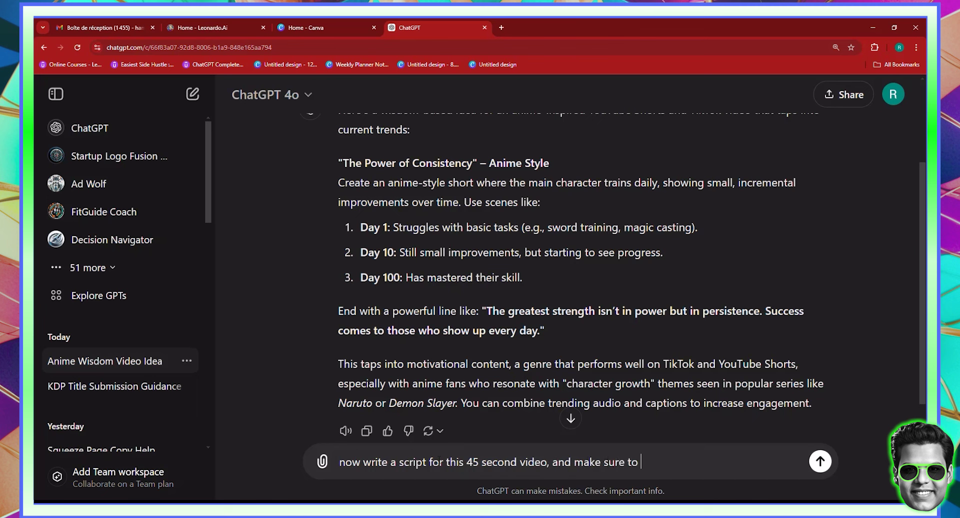
pyautogui.write('write the voiceov')
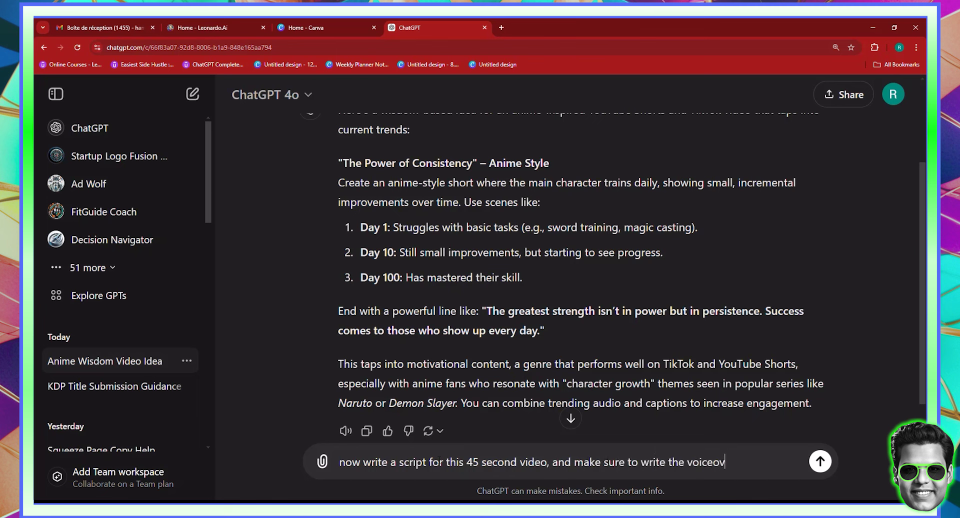
pyautogui.write('er for each 5 secod')
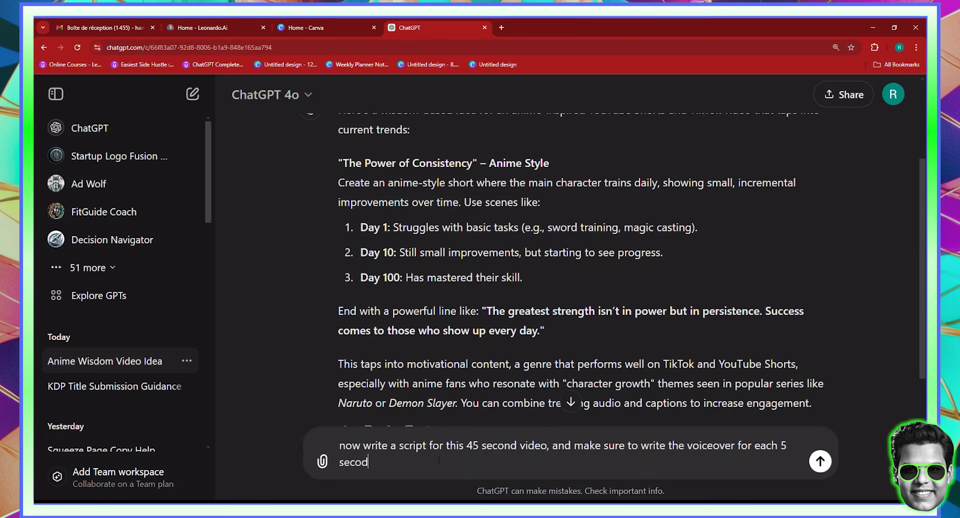
pyautogui.write('nds, and to briefly descri')
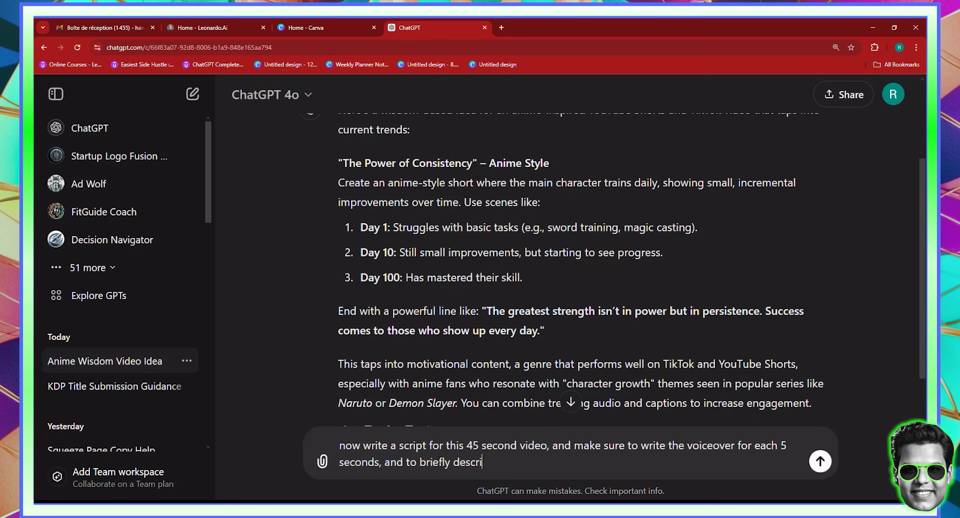
pyautogui.write('be the backgrou')
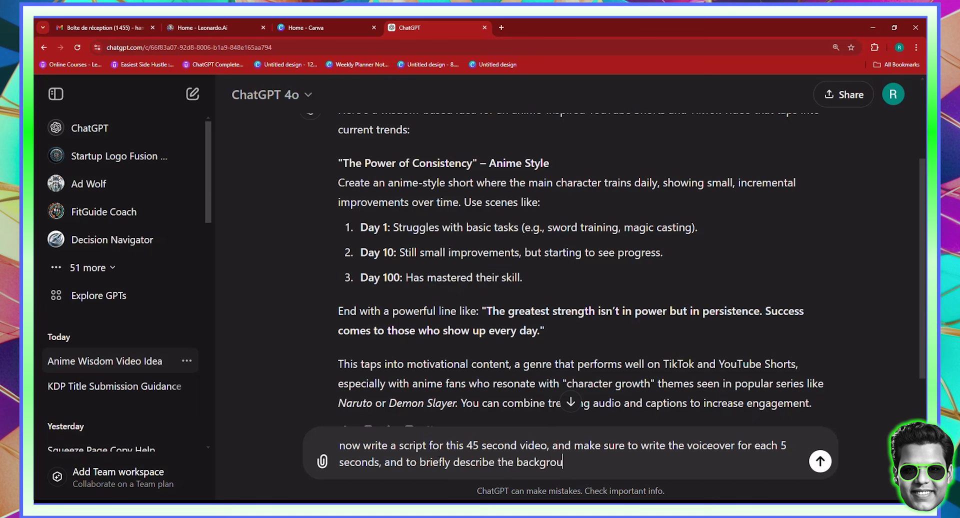
pyautogui.write('nd ')
pyautogui.write('as a photo, it woi')
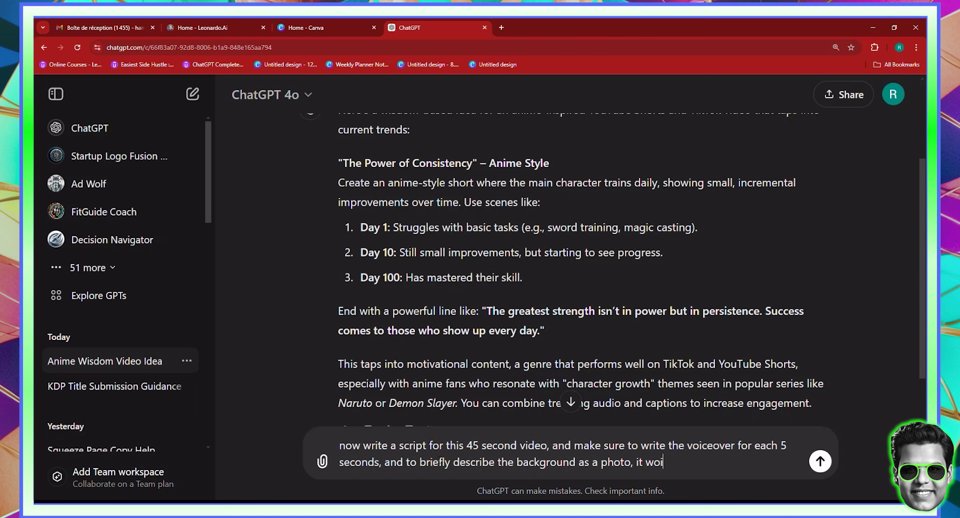
pyautogui.write('ld be anime style, so go ahead')
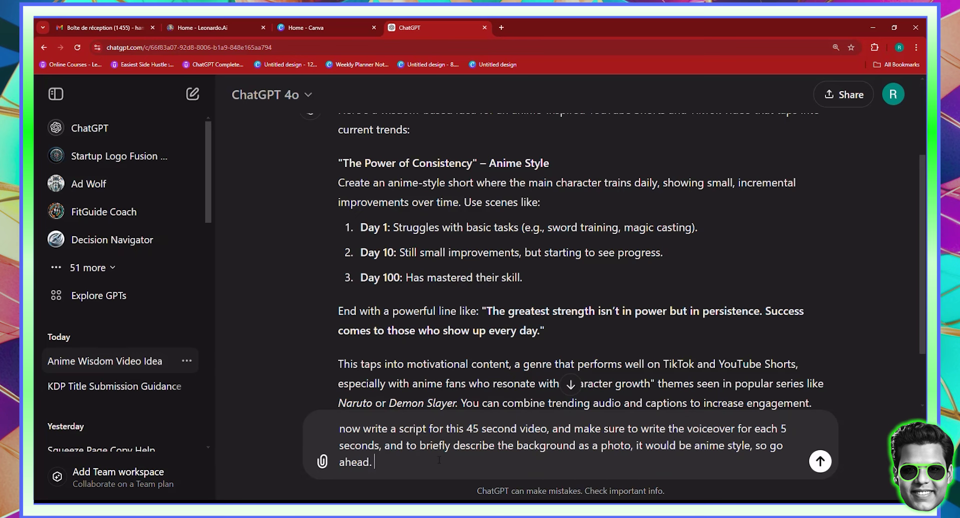
pyautogui.write('.')
pyautogui.press('Return')
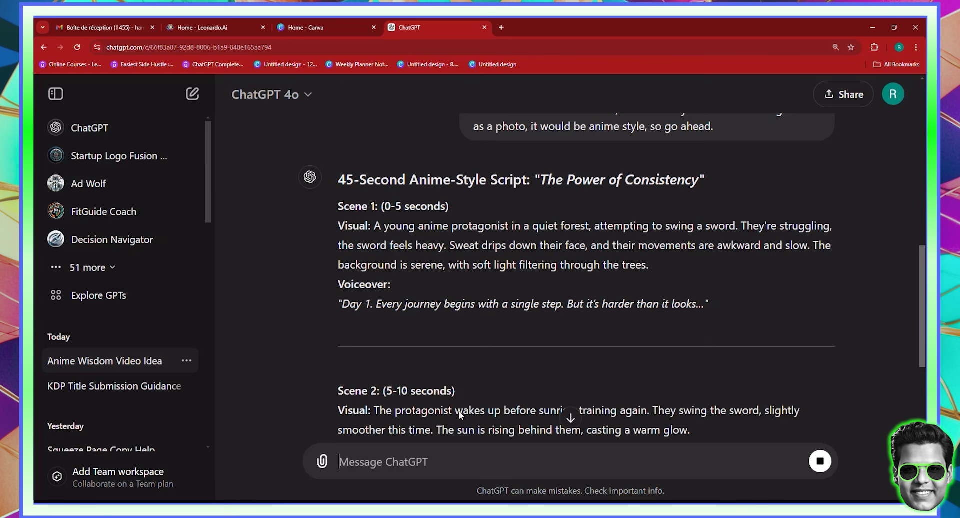
# Step: Ask for the script's visual descriptions to be shortened to only the important details and the voiceovers to be elaborated a bit more
pyautogui.scroll(-2, 521, 324)
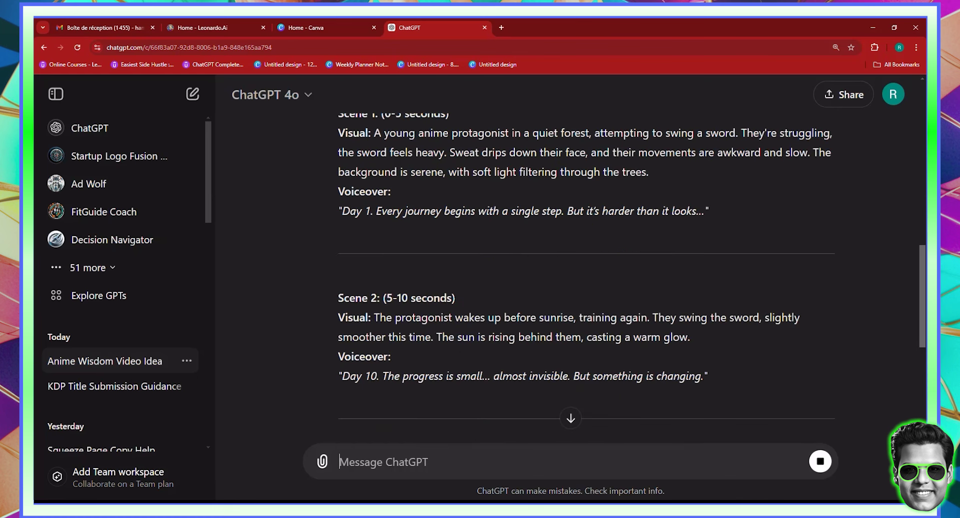
pyautogui.scroll(-6, 700, 340)
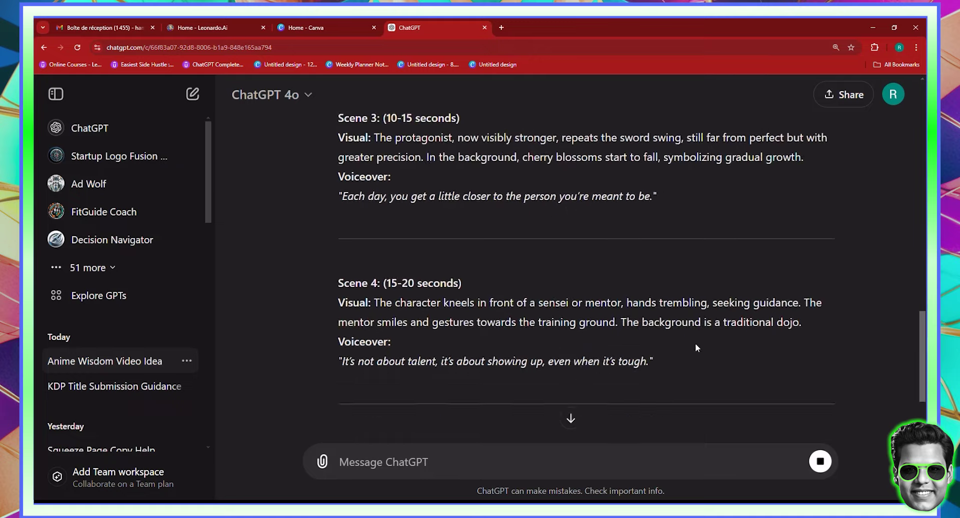
pyautogui.scroll(-4, 696, 347)
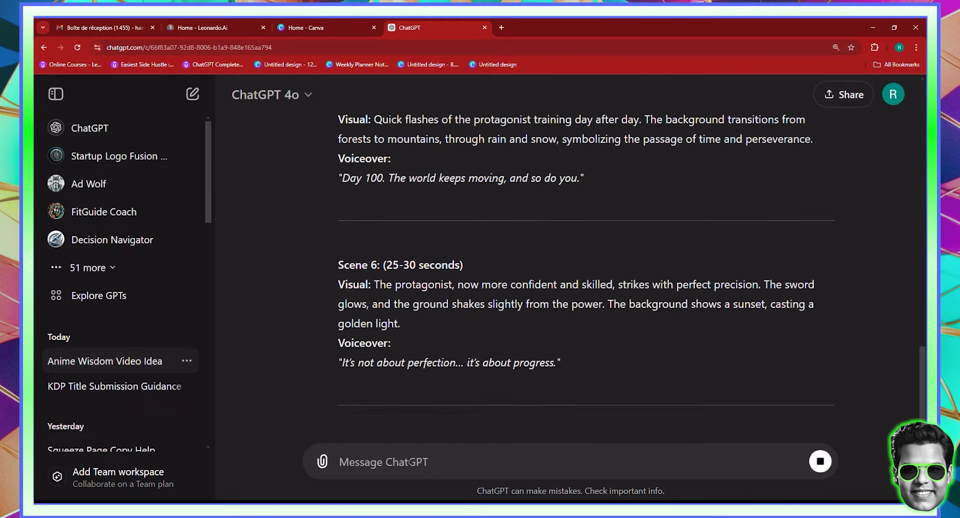
pyautogui.write('SHORT')
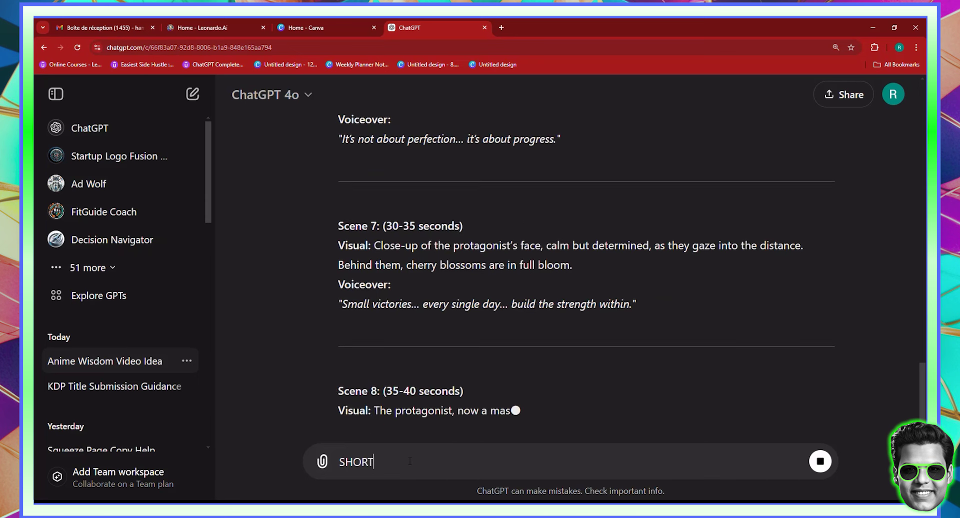
pyautogui.write('EN THE DESC')
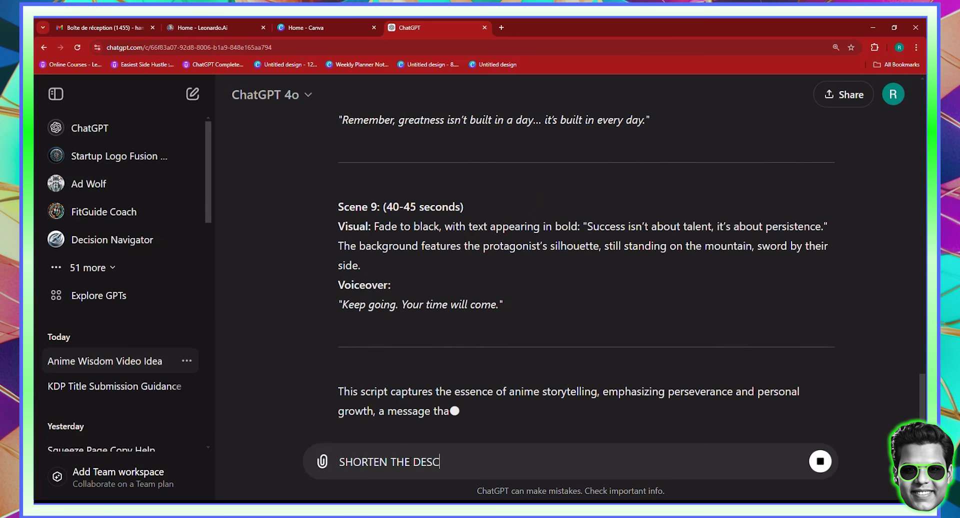
pyautogui.write('RIP')
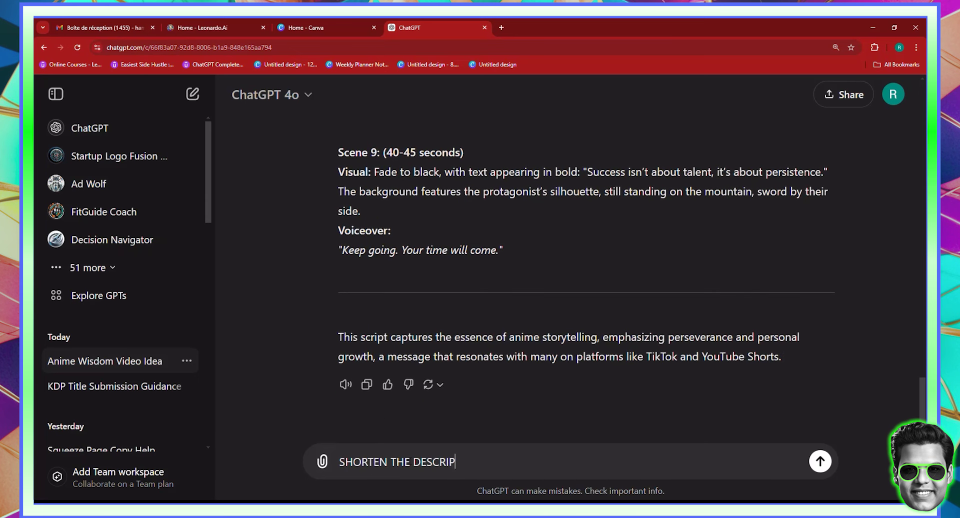
pyautogui.write('TION OF THE VISAU')
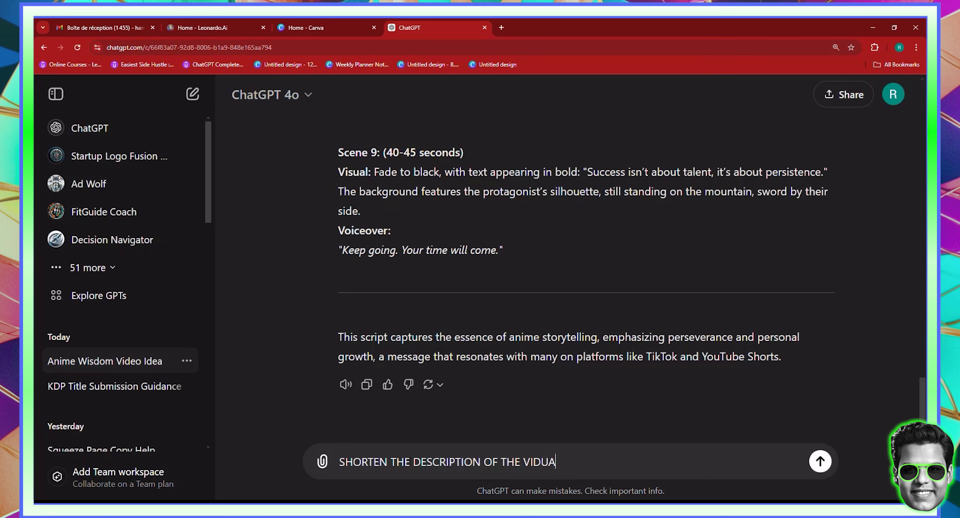
pyautogui.press('BackSpace')
pyautogui.press('BackSpace')
pyautogui.write('UAL, and only focus on important dera')
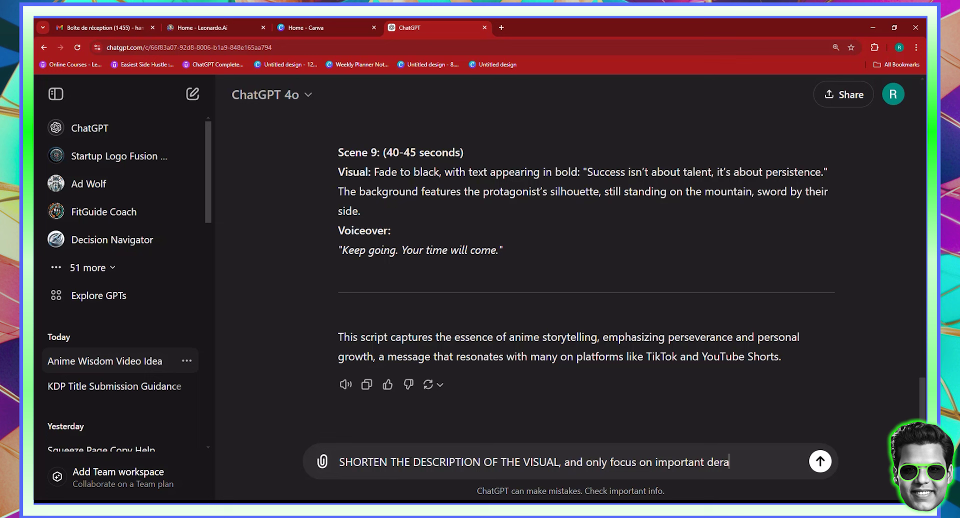
pyautogui.press('BackSpace')
pyautogui.write('tant dertai')
pyautogui.press('BackSpace')
pyautogui.press('BackSpace')
pyautogui.press('BackSpace')
pyautogui.press('BackSpace')
pyautogui.write('tails, then elab')
pyautogui.press('BackSpace')
pyautogui.write('ab')
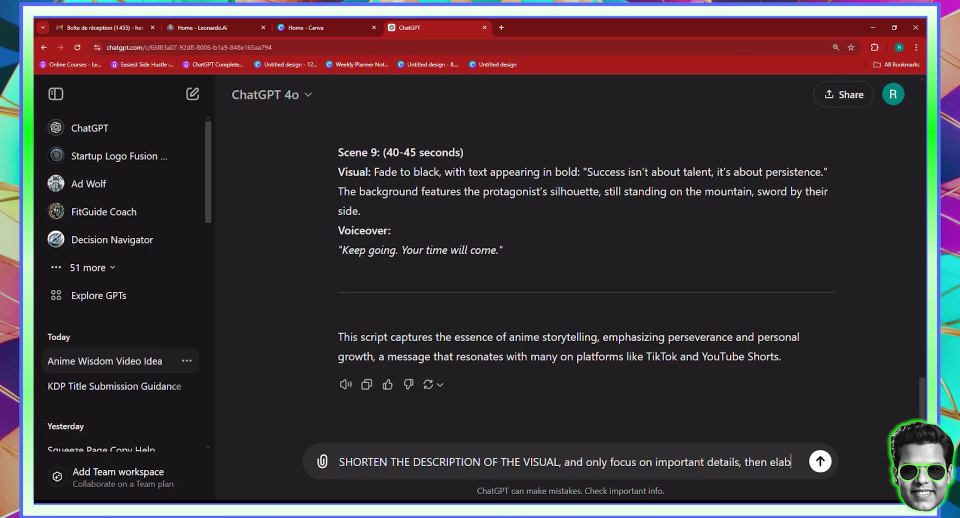
pyautogui.write('orate a bit mor')
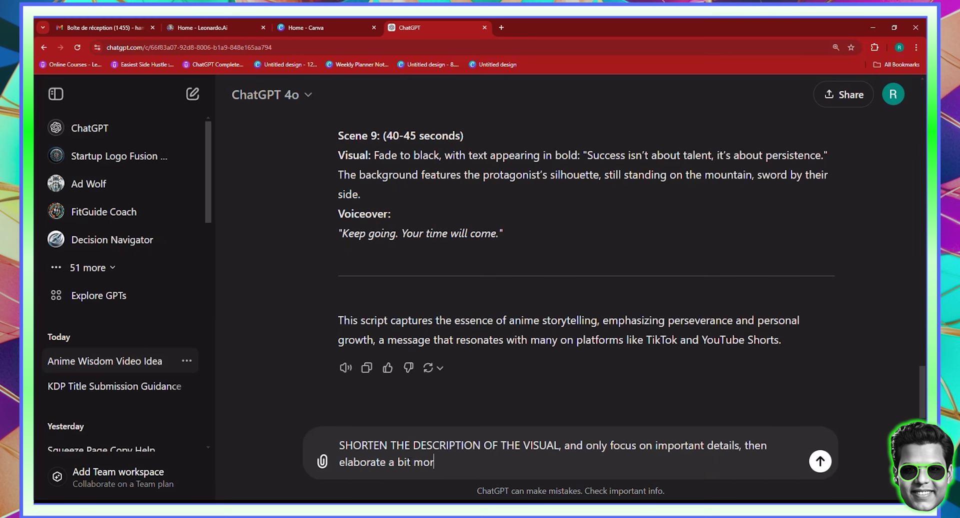
pyautogui.write('e on the voiceover')
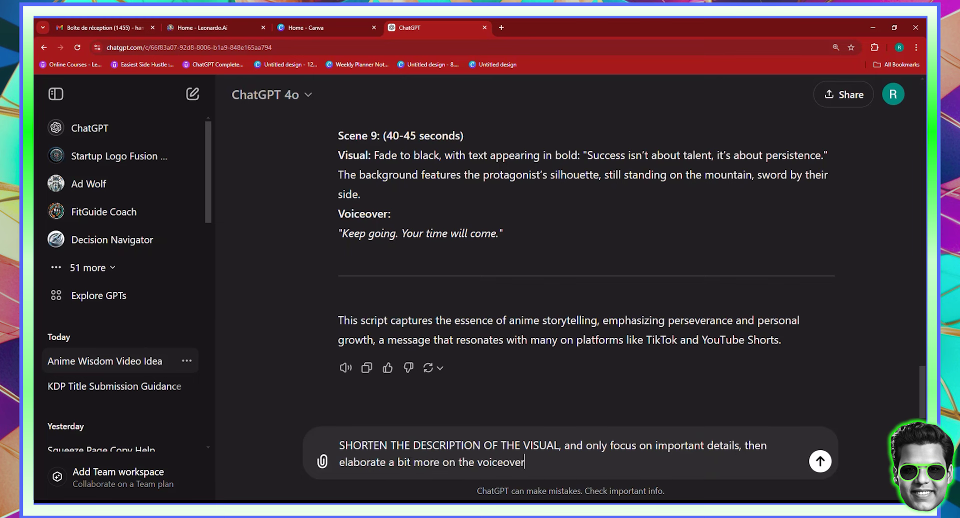
pyautogui.write('s.')
pyautogui.press('Return')
# Step: Ask ChatGPT to assemble all the voiceovers in one paragraph and write all the descriptions in a bullet list
pyautogui.scroll(5, 402, 217)
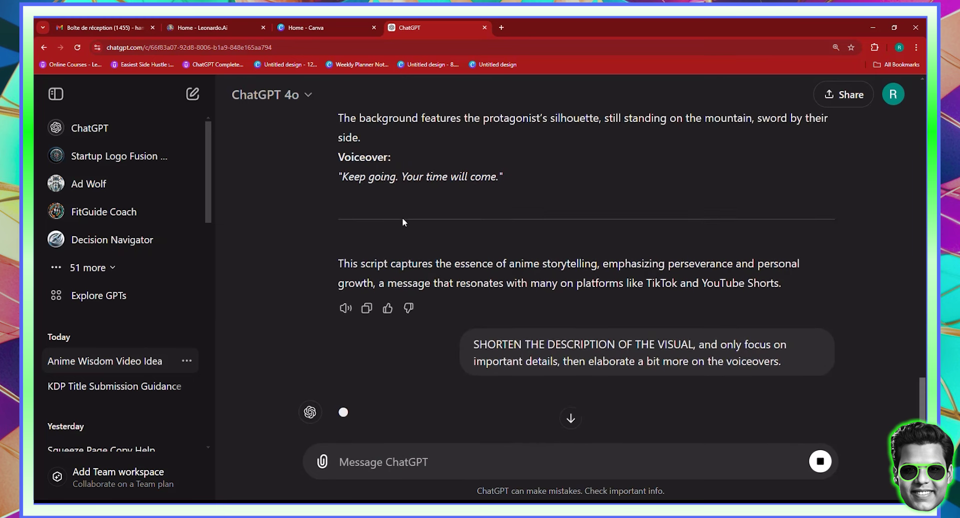
pyautogui.scroll(3, 412, 226)
pyautogui.scroll(-10, 412, 227)
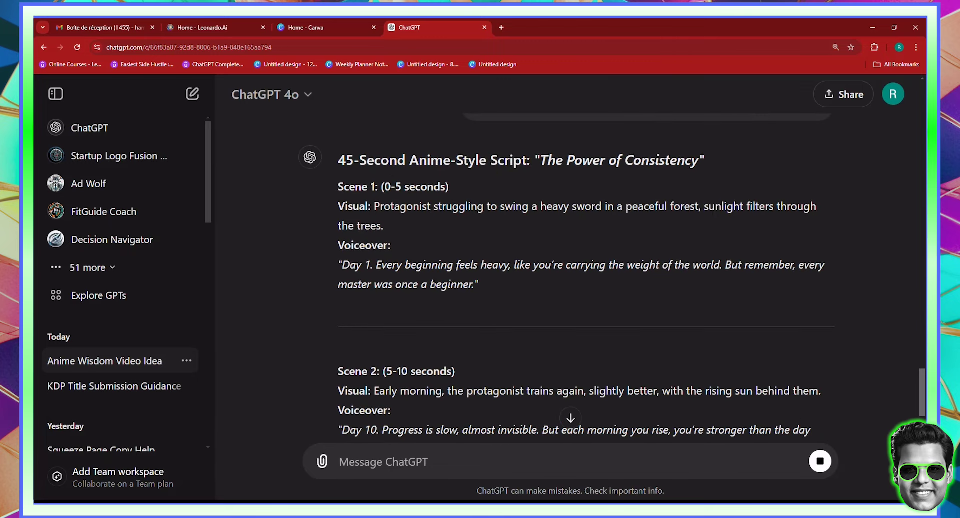
pyautogui.scroll(-4, 434, 285)
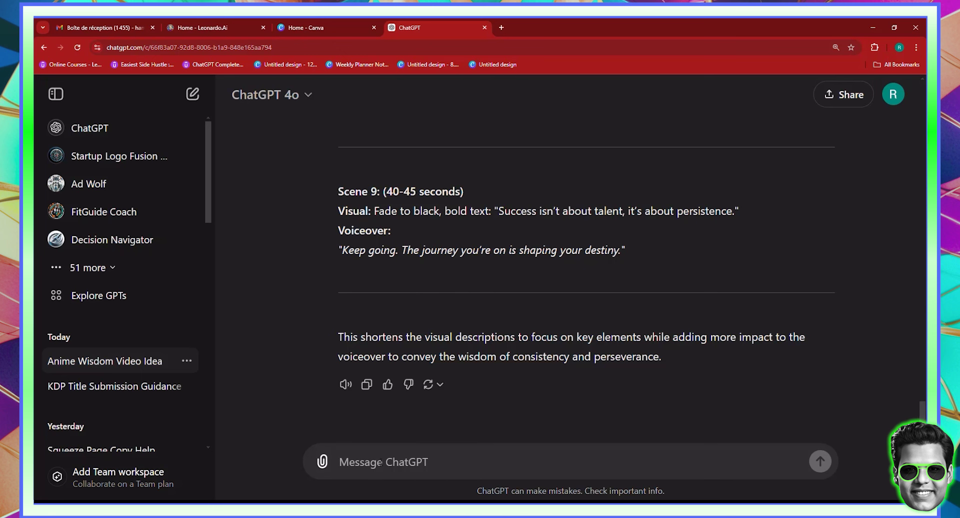
pyautogui.write('ASS')
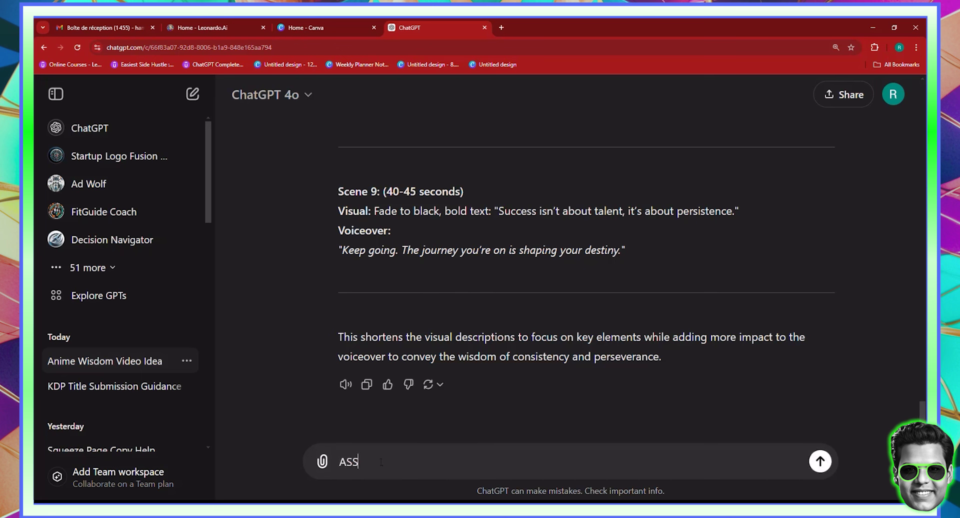
pyautogui.write('EMBLE ALL THE V')
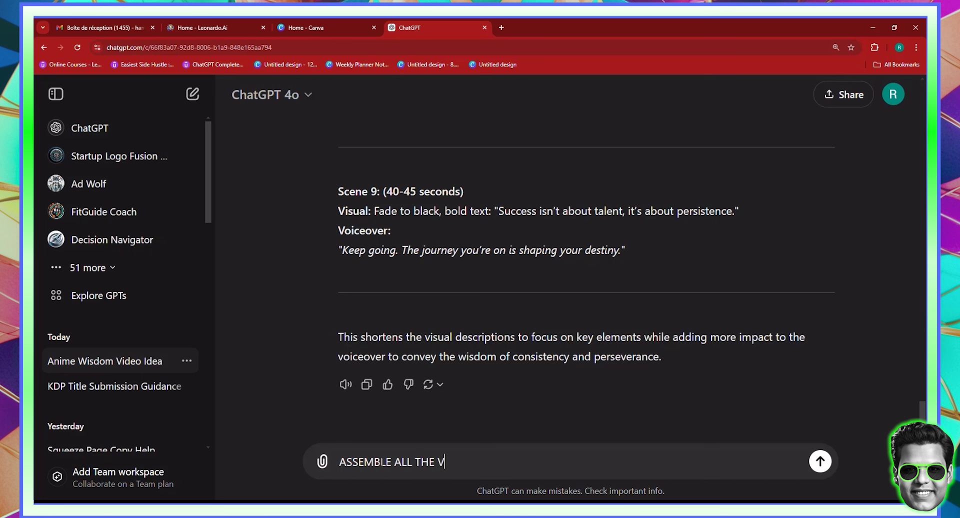
pyautogui.write('OICEOVERS IN O')
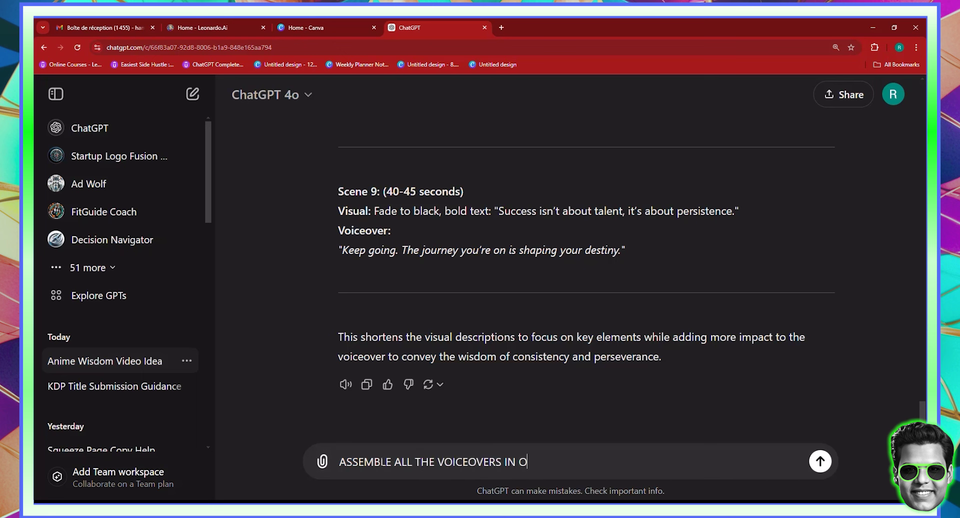
pyautogui.write('NE PARAGRAH')
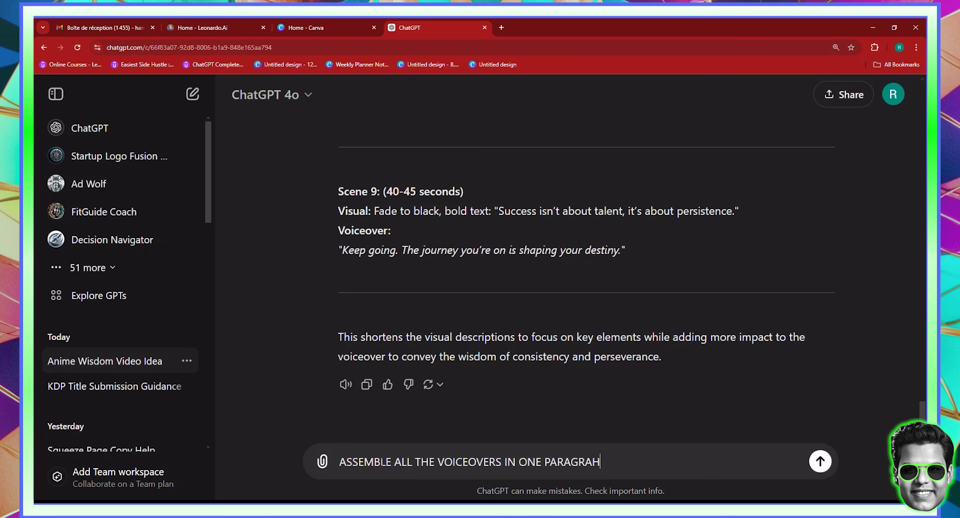
pyautogui.press('BackSpace')
pyautogui.write('PH, and write all t')
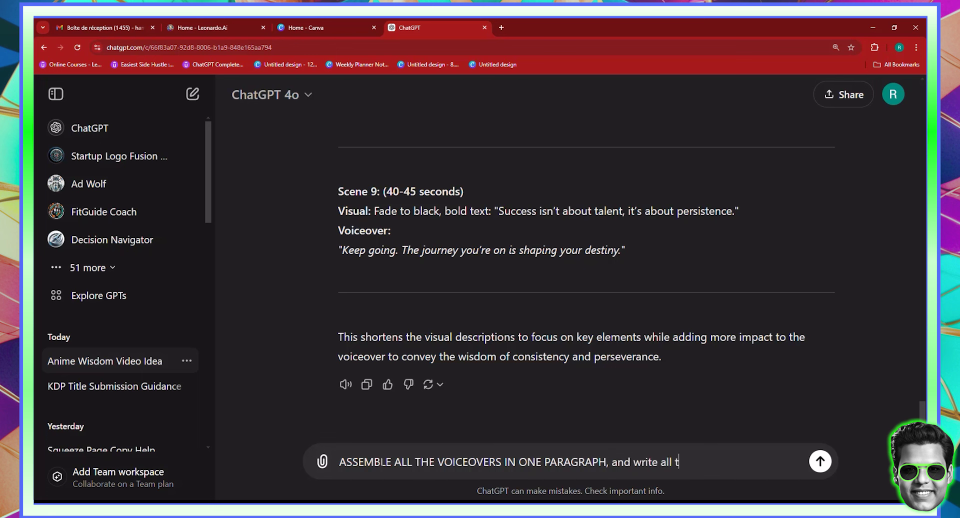
pyautogui.write('he descriptions in a ')
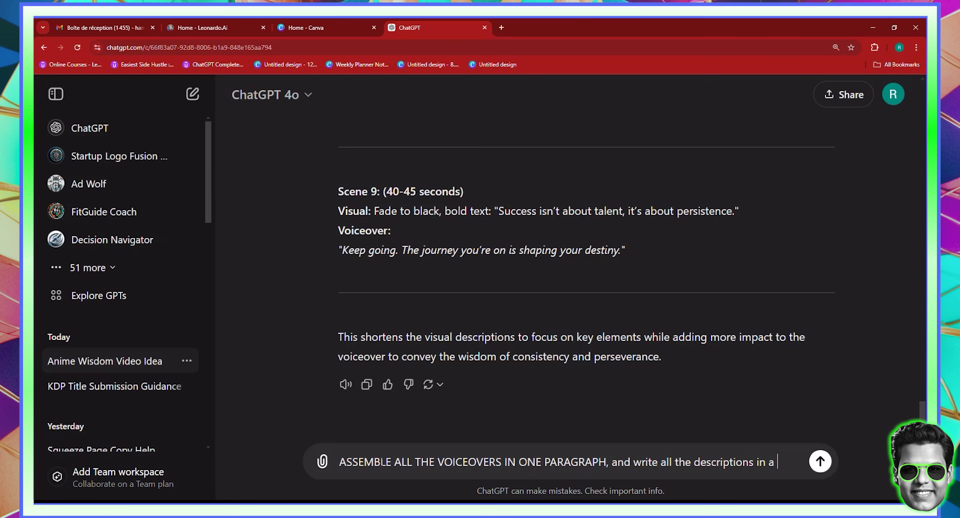
pyautogui.write('bullet list.')
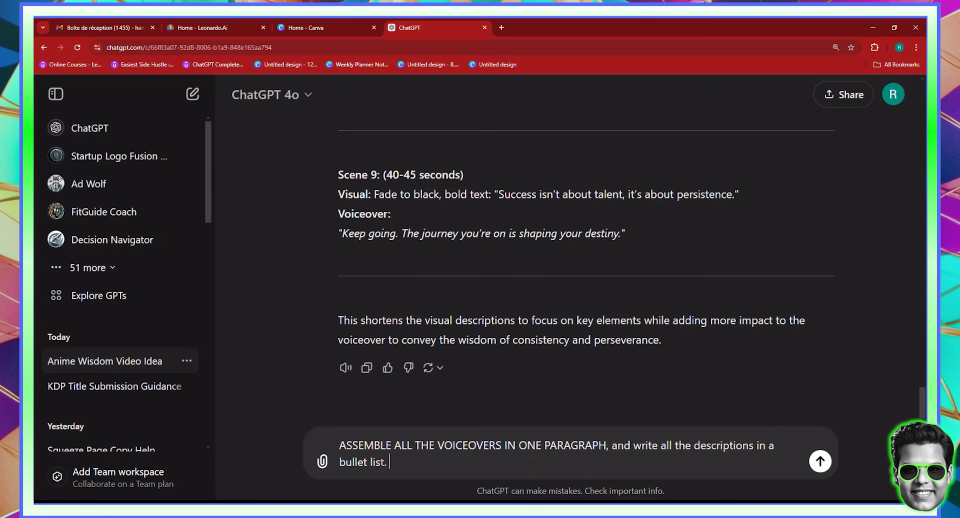
pyautogui.press('Return')
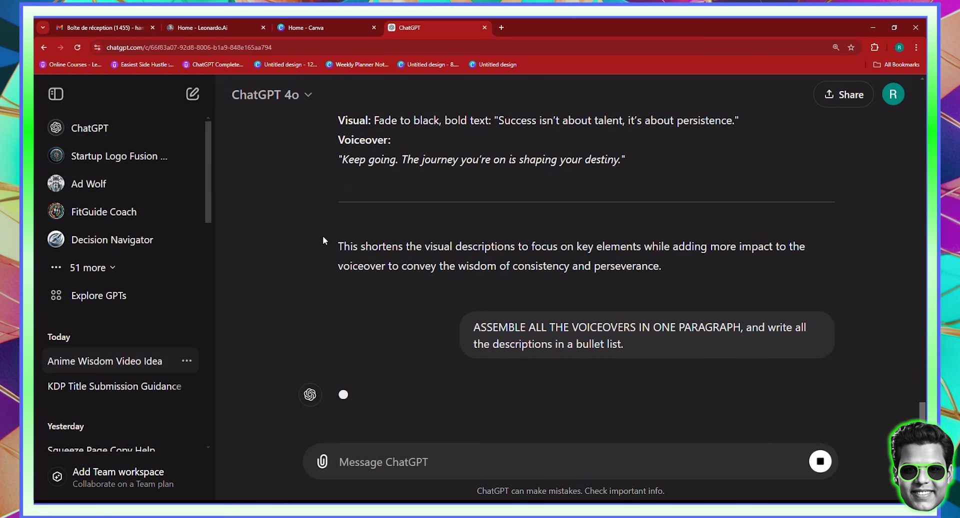
# Step: Switch to Leonardo.Ai's Image Creation and set the TikTok (9:16) image dimensions, four images and Quality generation mode
pyautogui.click(236, 21)
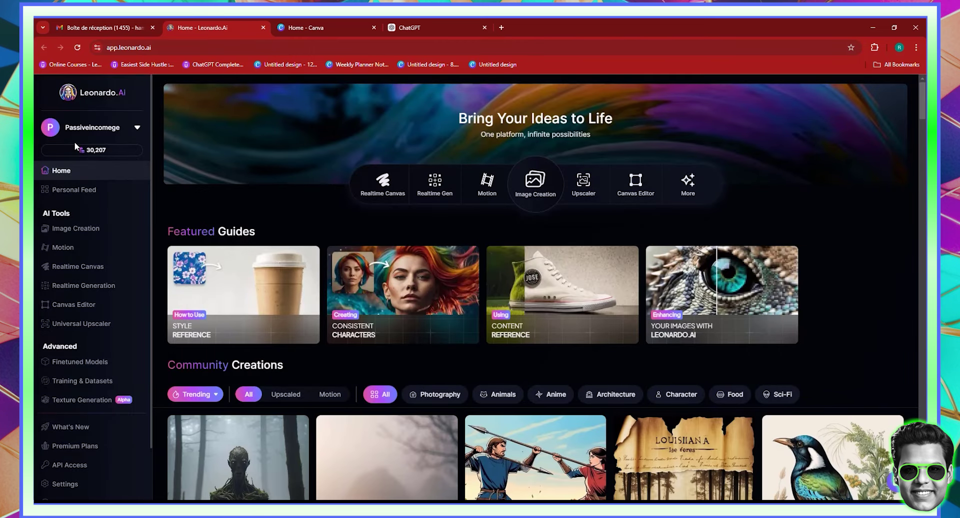
pyautogui.click(86, 228)
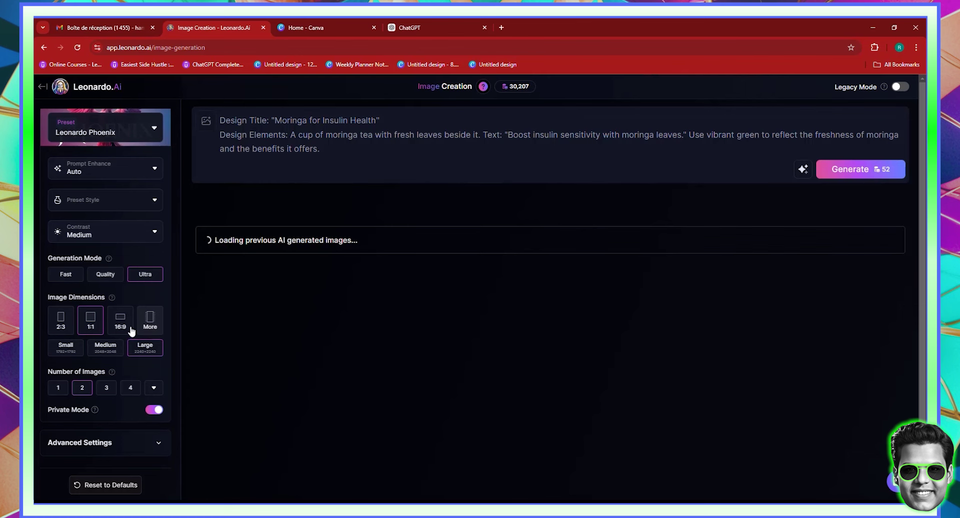
pyautogui.click(150, 321)
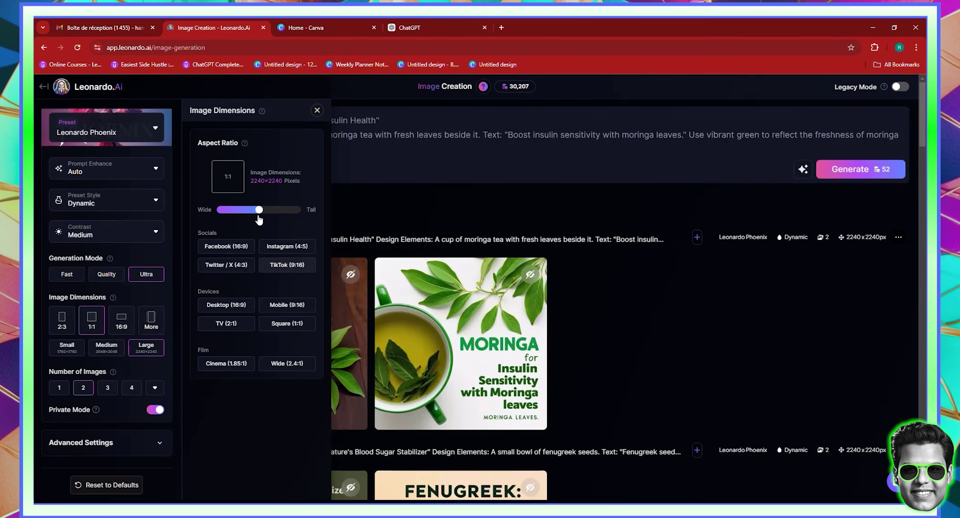
pyautogui.moveTo(265, 214); pyautogui.dragTo(275, 210)
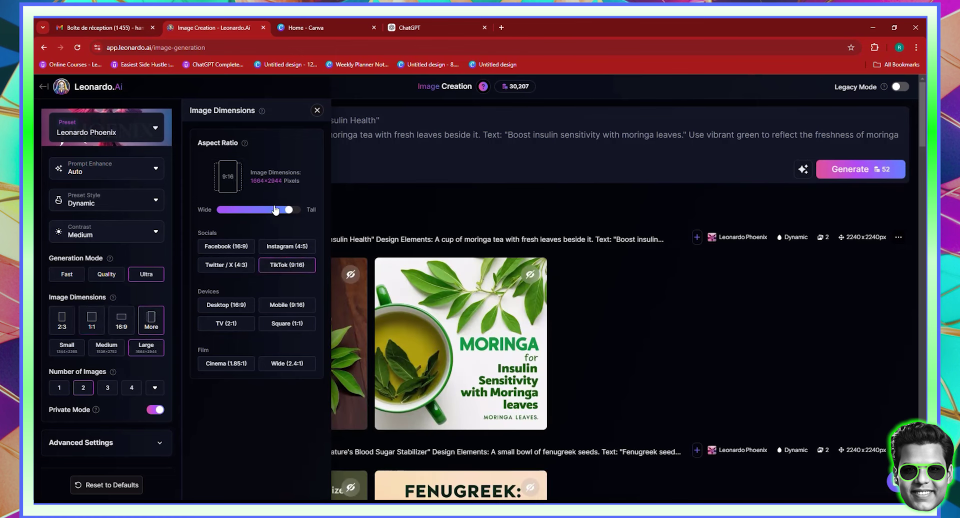
pyautogui.click(132, 388)
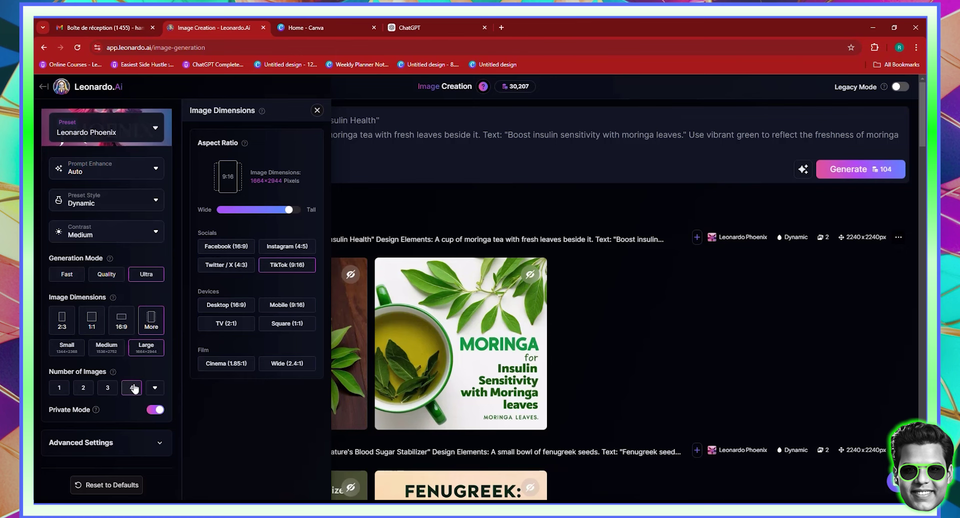
pyautogui.click(106, 280)
# Step: Apply the Anime preset, look through its preset styles, and set its generation mode to Quality
pyautogui.click(112, 135)
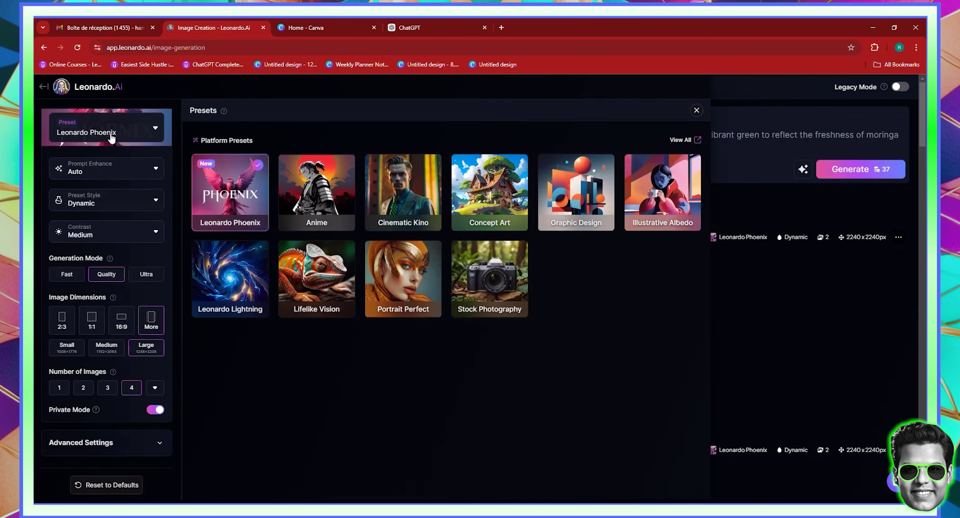
pyautogui.click(316, 190)
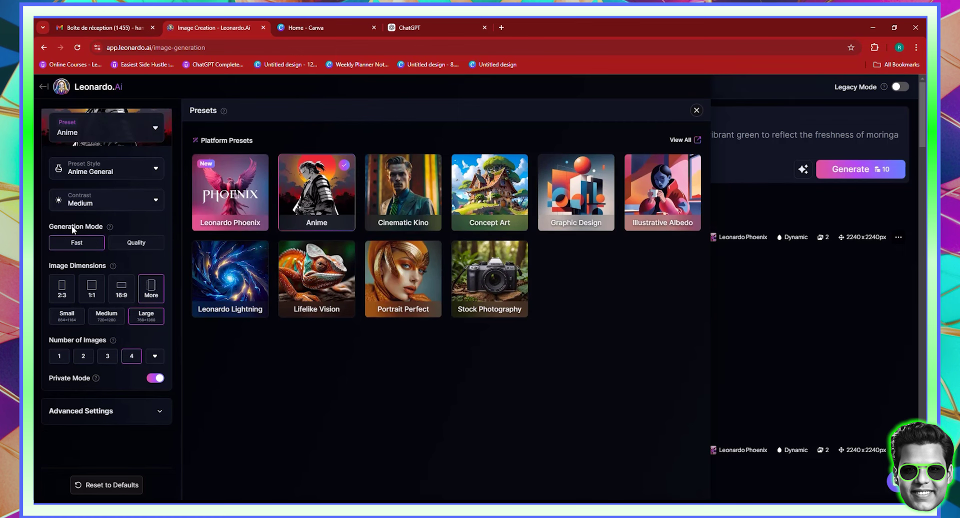
pyautogui.click(109, 173)
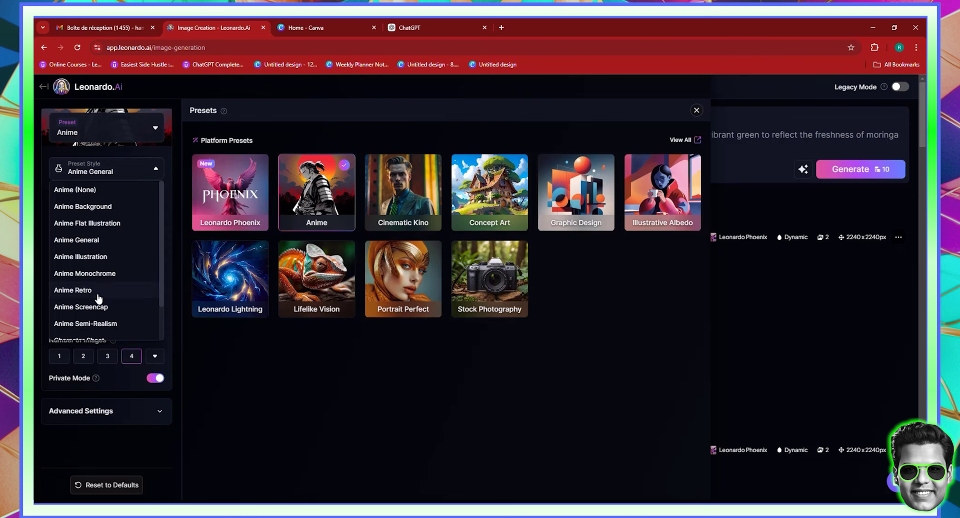
pyautogui.scroll(-1, 100, 295)
pyautogui.scroll(-1, 111, 289)
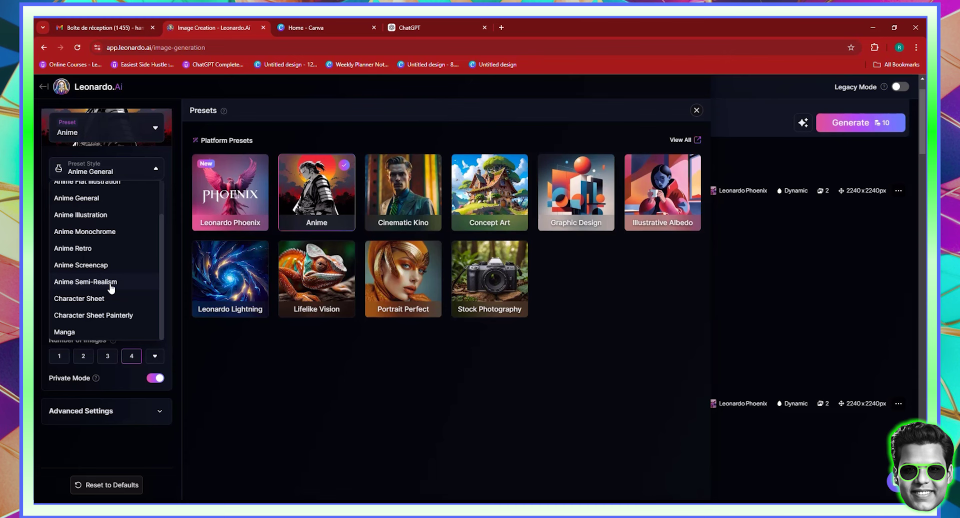
pyautogui.click(755, 313)
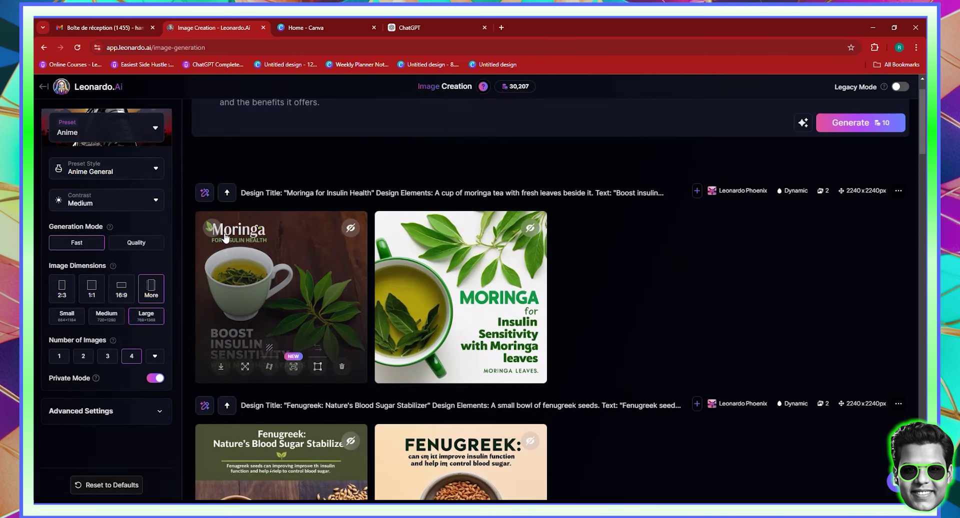
pyautogui.click(132, 249)
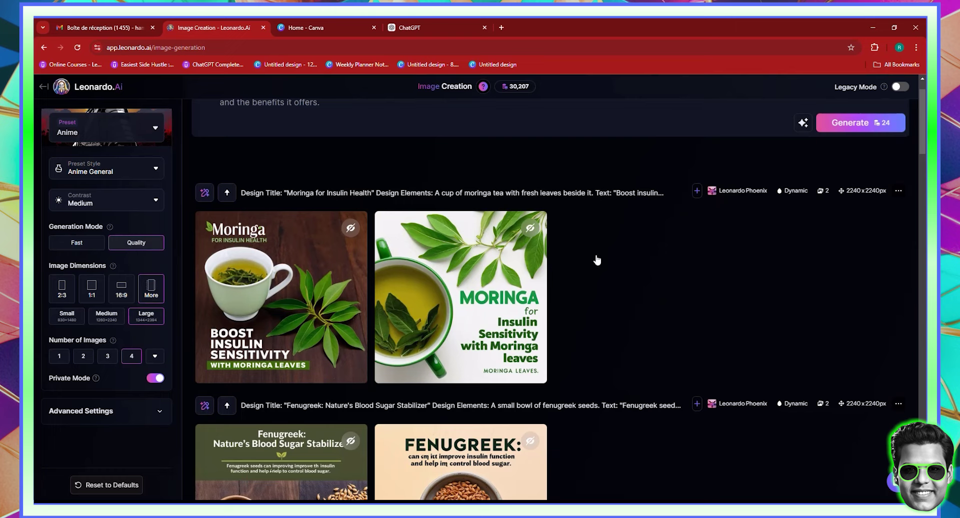
# Step: Move the ChatGPT tab beside Leonardo.Ai's and copy the first visual description, about the protagonist struggling to swing a heavy sword
pyautogui.scroll(2, 595, 259)
pyautogui.moveTo(401, 22); pyautogui.dragTo(295, 25)
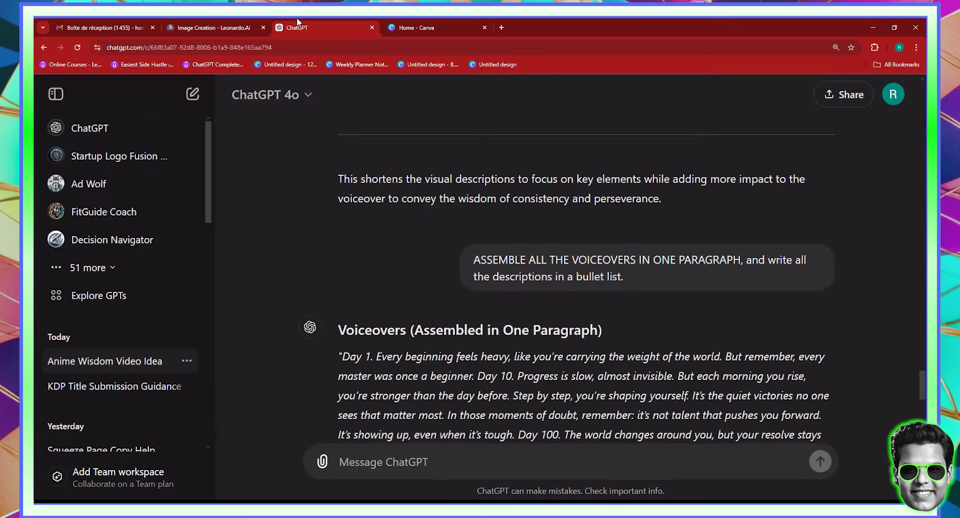
pyautogui.scroll(3, 503, 220)
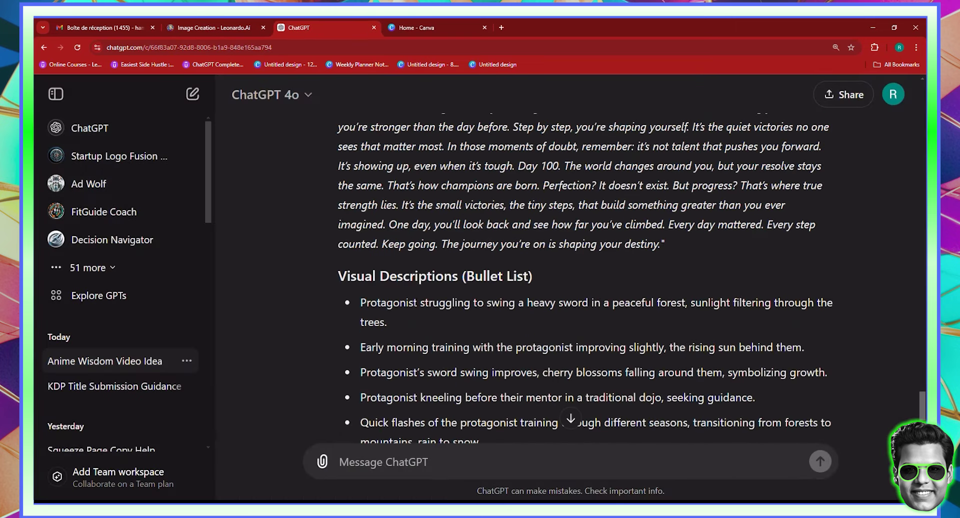
pyautogui.moveTo(360, 303); pyautogui.dragTo(387, 322)
pyautogui.rightClick(411, 303)
pyautogui.click(430, 311)
pyautogui.rightClick(387, 301)
pyautogui.click(410, 309)
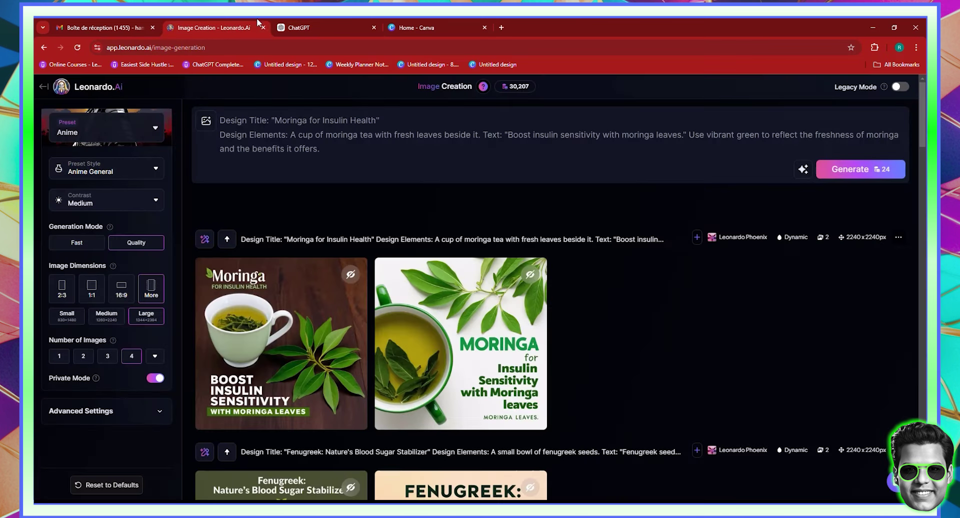
# Step: Replace Leonardo.Ai's existing image prompt with the copied heavy sword description and generate the images
pyautogui.hotkey('ctrl', 'shift', 'Tab')
pyautogui.tripleClick(318, 149)
pyautogui.click(319, 148)
pyautogui.hotkey('ctrl', 'a')
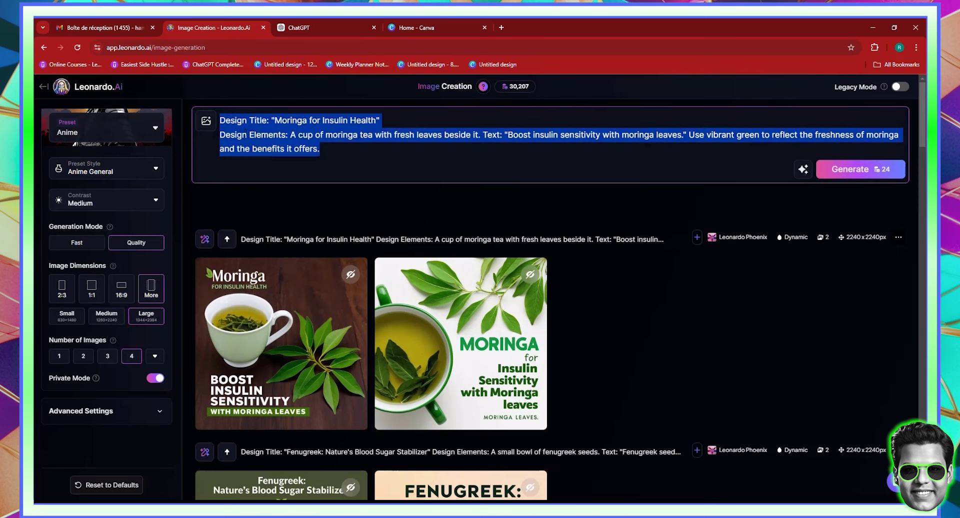
pyautogui.rightClick(242, 131)
pyautogui.click(278, 205)
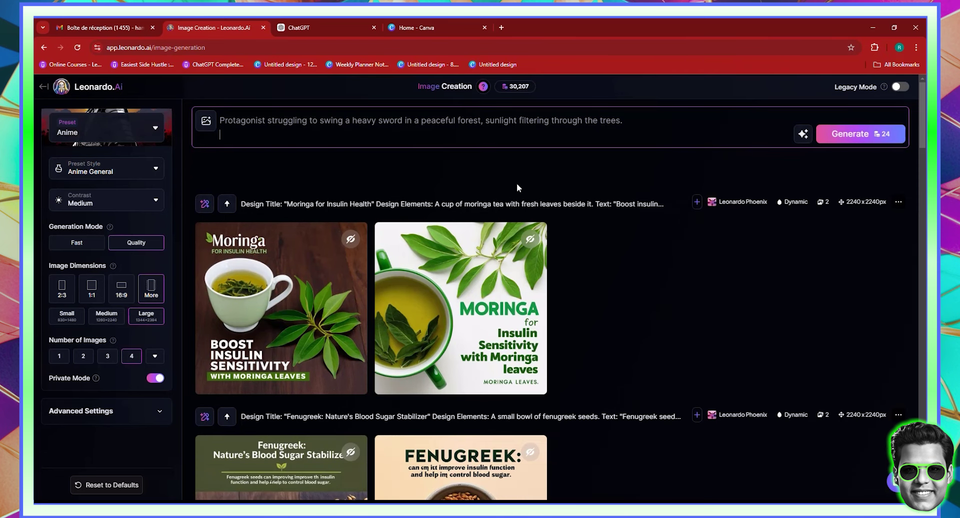
pyautogui.click(850, 137)
# Step: Copy ChatGPT's second visual description, about early morning training with the rising sun, and replace Leonardo.Ai's image prompt with it
pyautogui.click(318, 25)
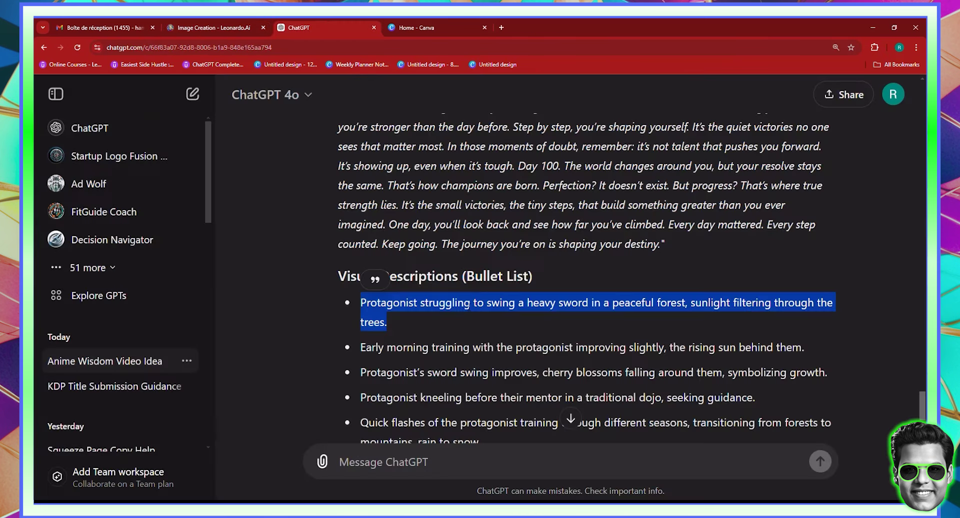
pyautogui.tripleClick(420, 347)
pyautogui.rightClick(418, 345)
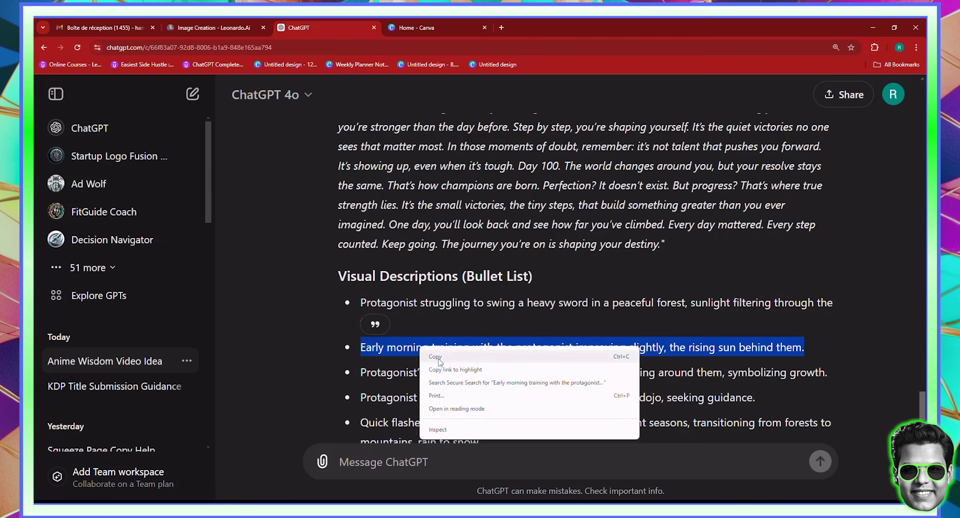
pyautogui.click(438, 358)
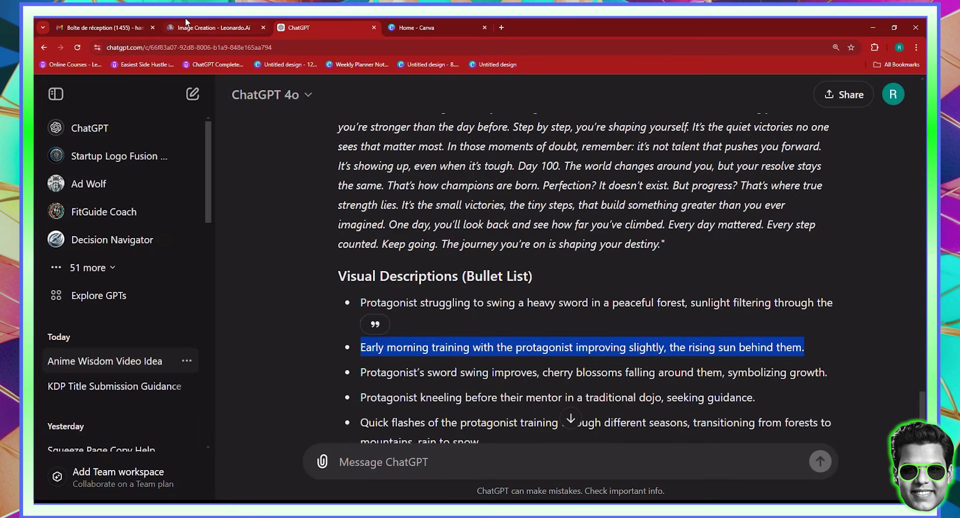
pyautogui.hotkey('ctrl', 'shift', 'Tab')
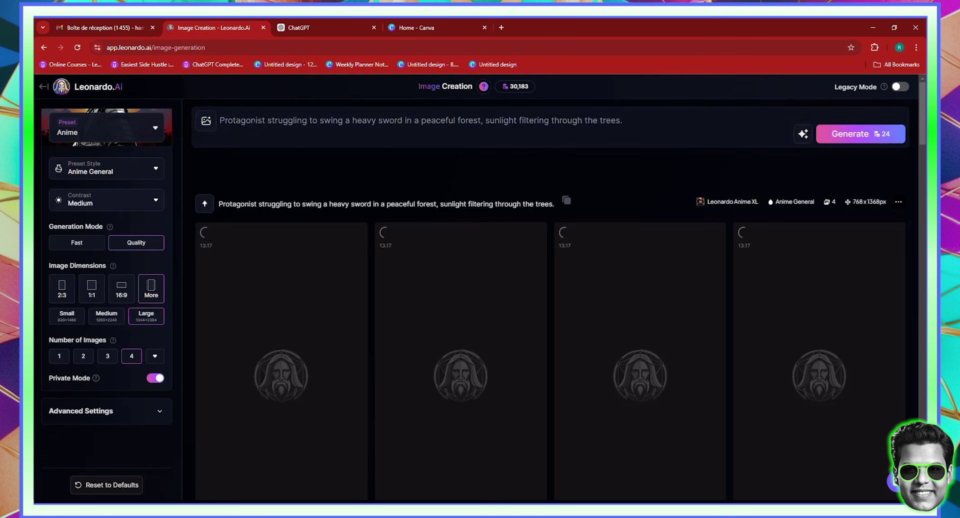
pyautogui.tripleClick(255, 123)
pyautogui.rightClick(255, 124)
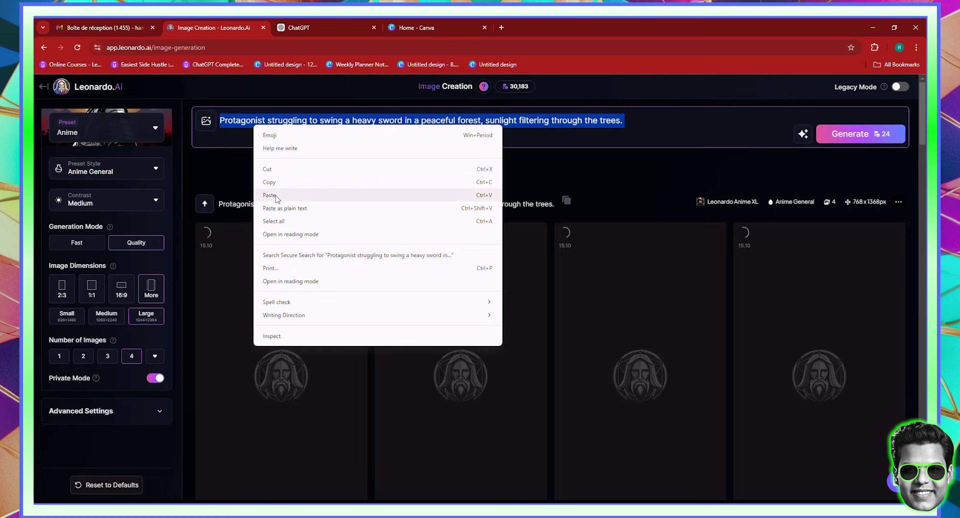
pyautogui.click(270, 195)
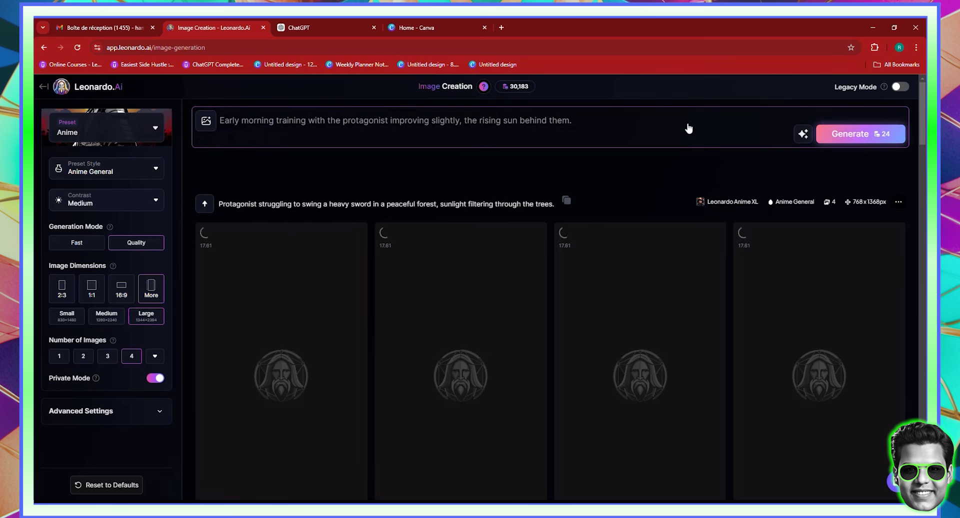
# Step: Return to ChatGPT and copy the third visual description, about the improved sword swing with cherry blossoms falling
pyautogui.click(296, 28)
pyautogui.scroll(-1, 584, 282)
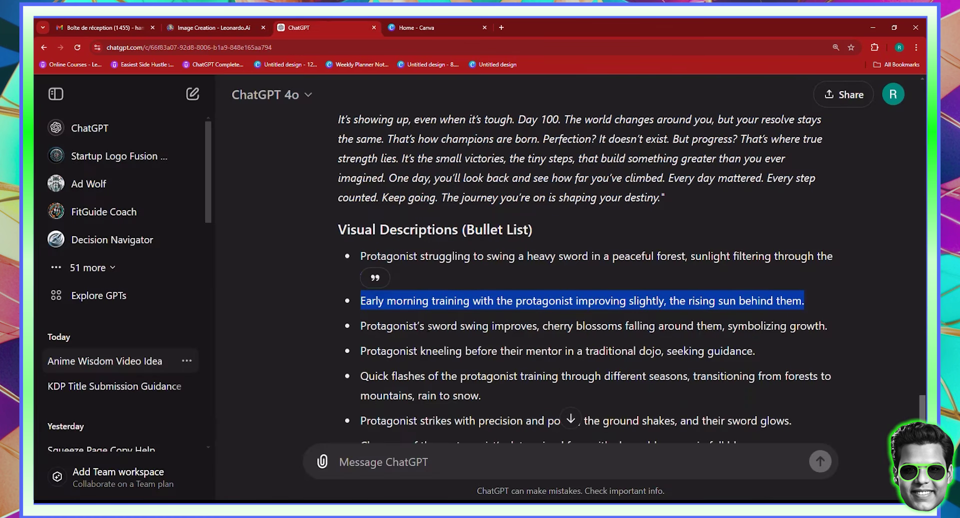
pyautogui.tripleClick(423, 326)
pyautogui.rightClick(423, 326)
pyautogui.click(450, 345)
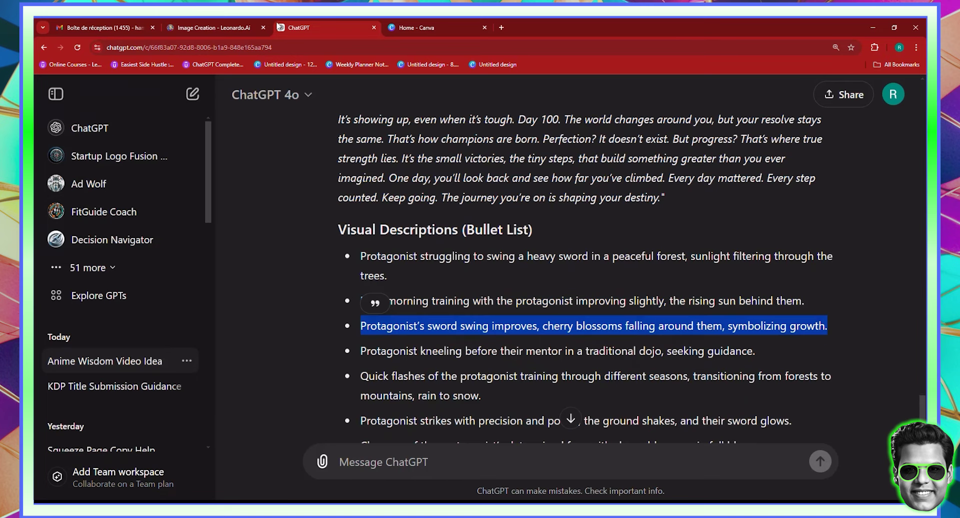
# Step: Replace Leonardo.Ai's early morning training prompt with the copied cherry blossom sword swing description and generate the images
pyautogui.click(214, 28)
pyautogui.rightClick(298, 118)
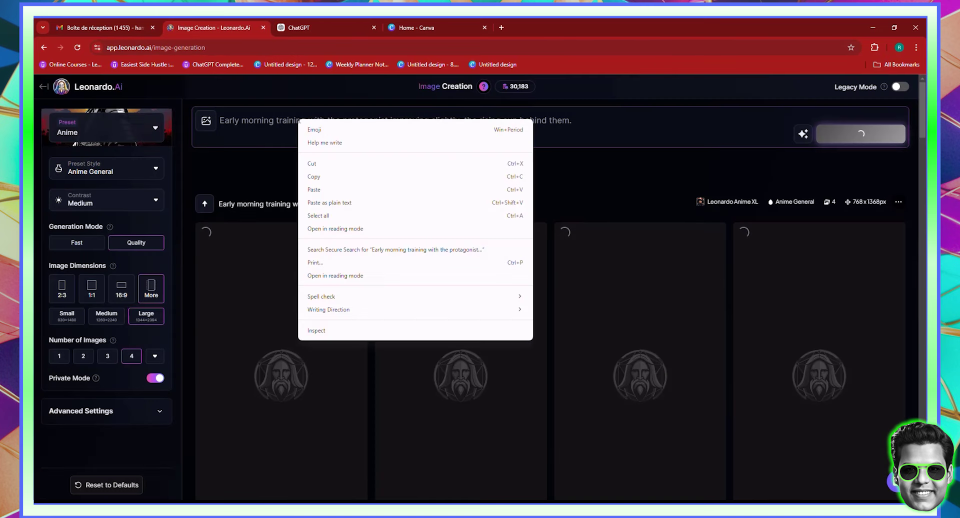
pyautogui.hotkey('ctrl', 'a')
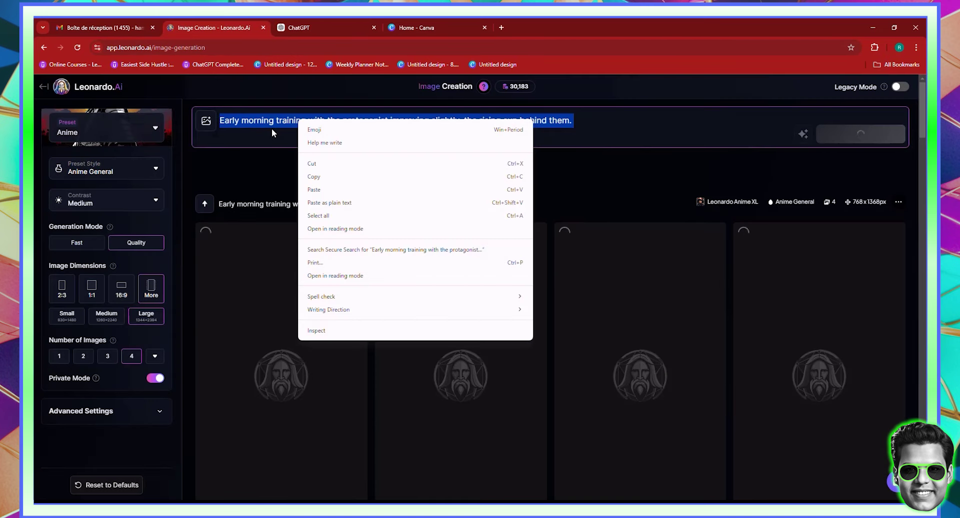
pyautogui.press('Escape')
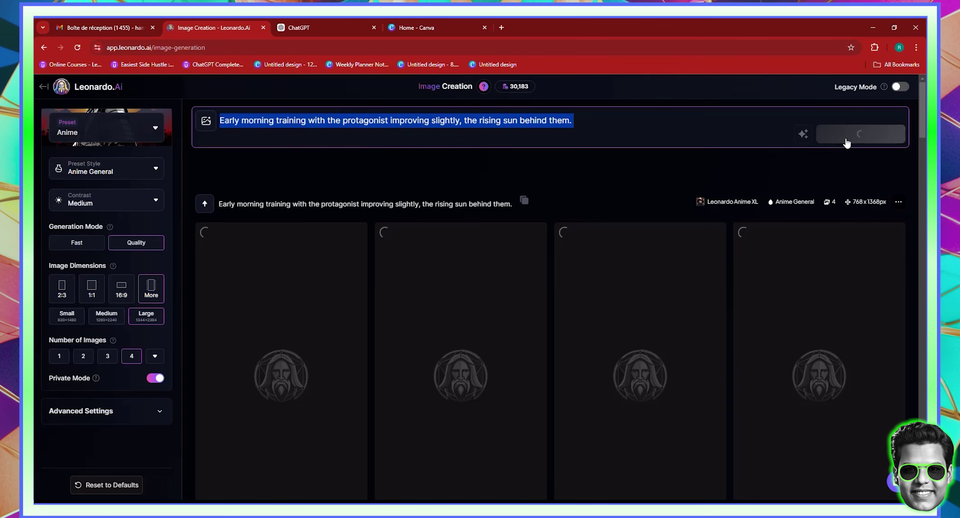
pyautogui.hotkey('ctrl', 'v')
# Step: Go back to ChatGPT and copy the fourth visual description, about the protagonist kneeling before their mentor in a traditional dojo
pyautogui.click(333, 23)
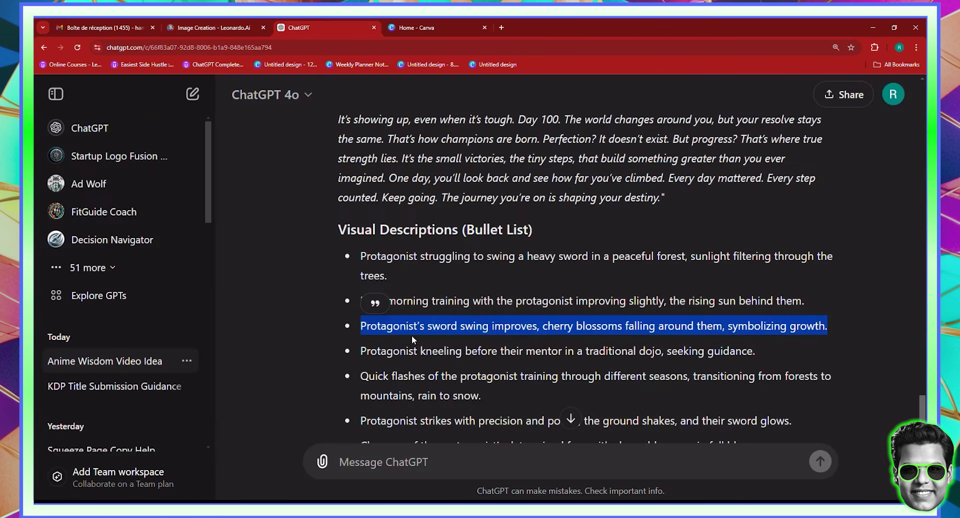
pyautogui.tripleClick(440, 351)
pyautogui.rightClick(425, 350)
pyautogui.click(445, 356)
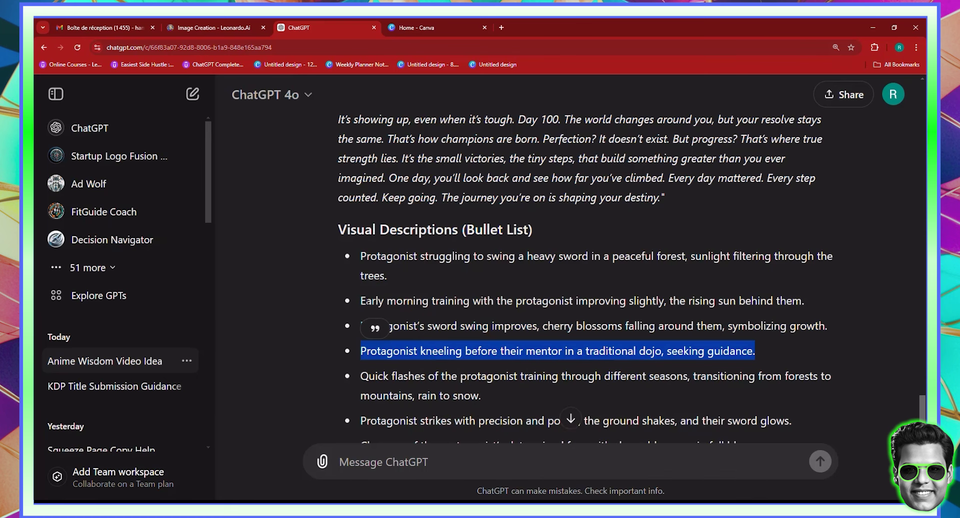
# Step: Replace Leonardo.Ai's cherry blossom prompt with the copied description of kneeling before the mentor and generate the images
pyautogui.click(198, 25)
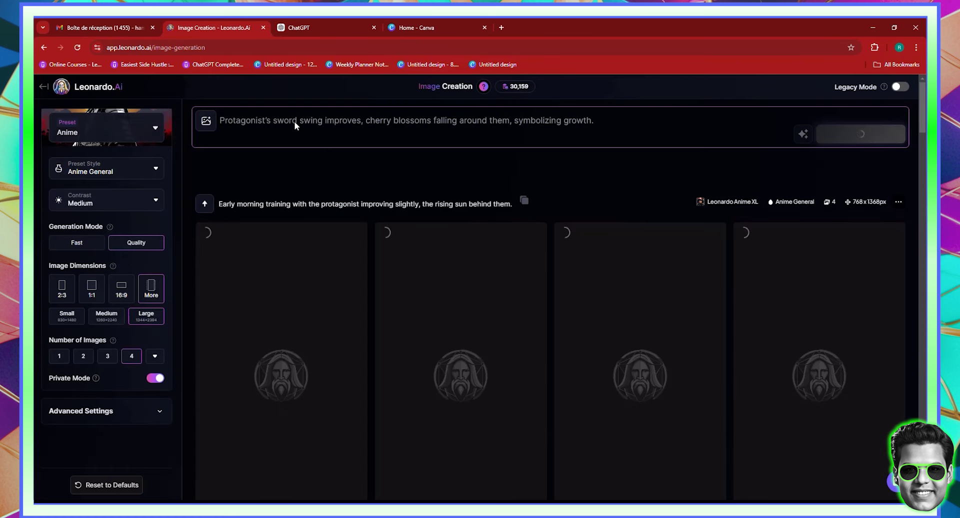
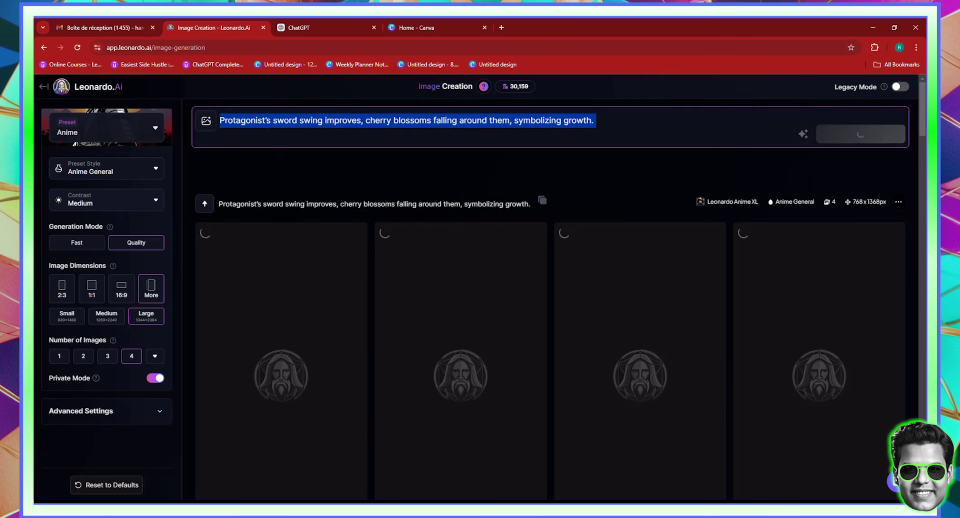
pyautogui.rightClick(295, 123)
pyautogui.press('Escape')
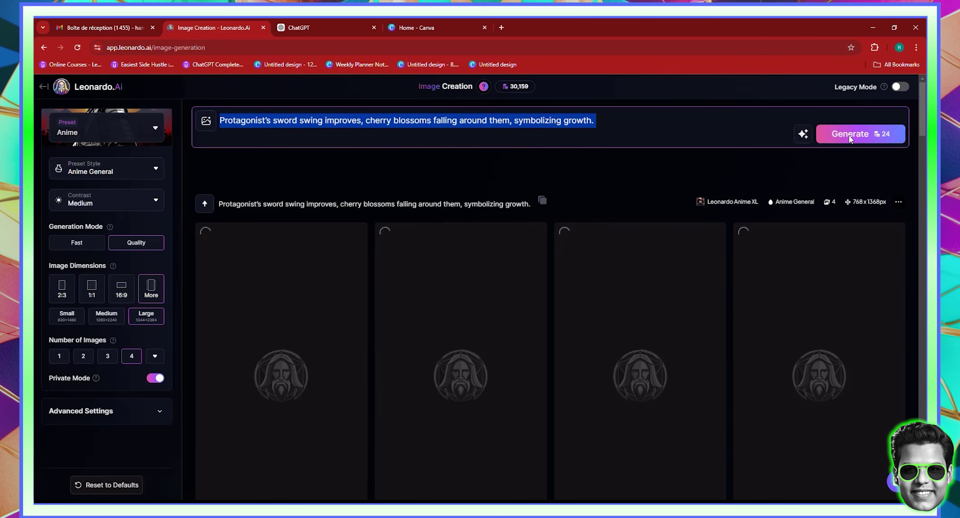
pyautogui.write('Protagonist kneeling before their mentor in a traditional dojo, seeking guidance.')
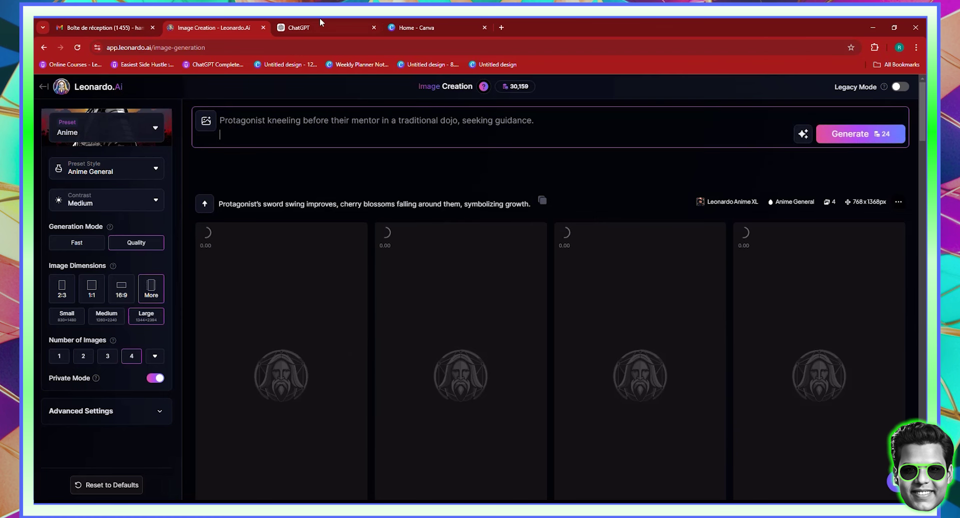
# Step: Copy ChatGPT's fifth visual description, about quick flashes of training through different seasons, from forests to mountains and rain to snow
pyautogui.click(300, 28)
pyautogui.scroll(-1, 343, 281)
pyautogui.click(408, 294)
pyautogui.tripleClick(408, 294)
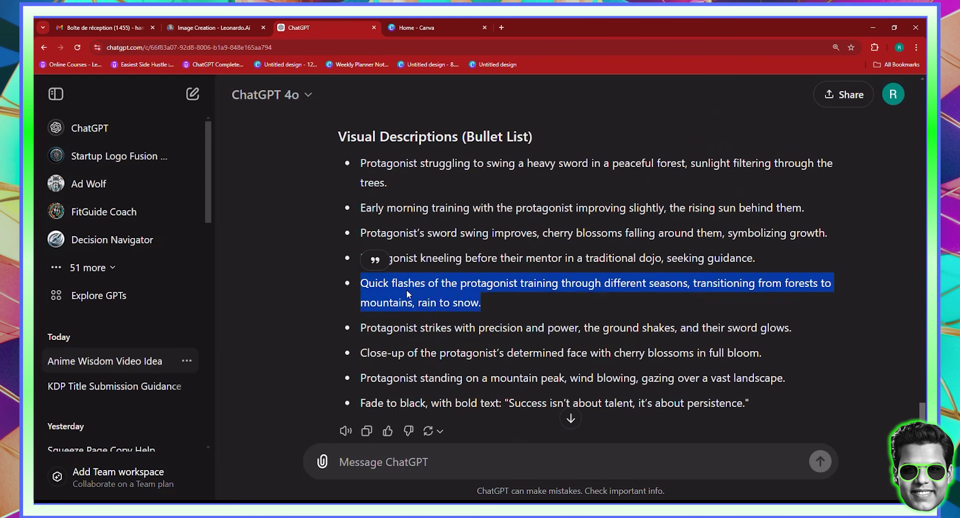
pyautogui.rightClick(406, 290)
pyautogui.click(425, 298)
# Step: Replace Leonardo.Ai's dojo prompt with the copied seasons training description, remove the trailing blank line and generate the images
pyautogui.click(214, 27)
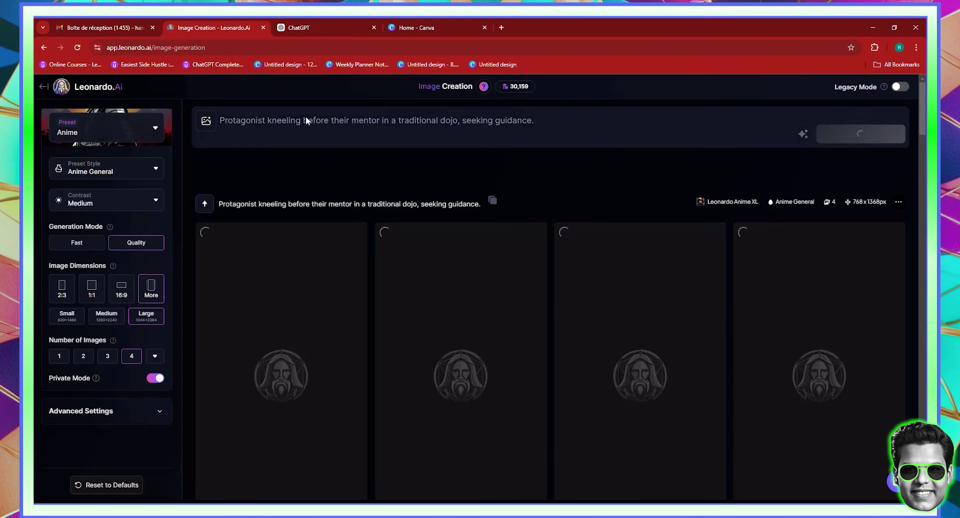
pyautogui.doubleClick(307, 119)
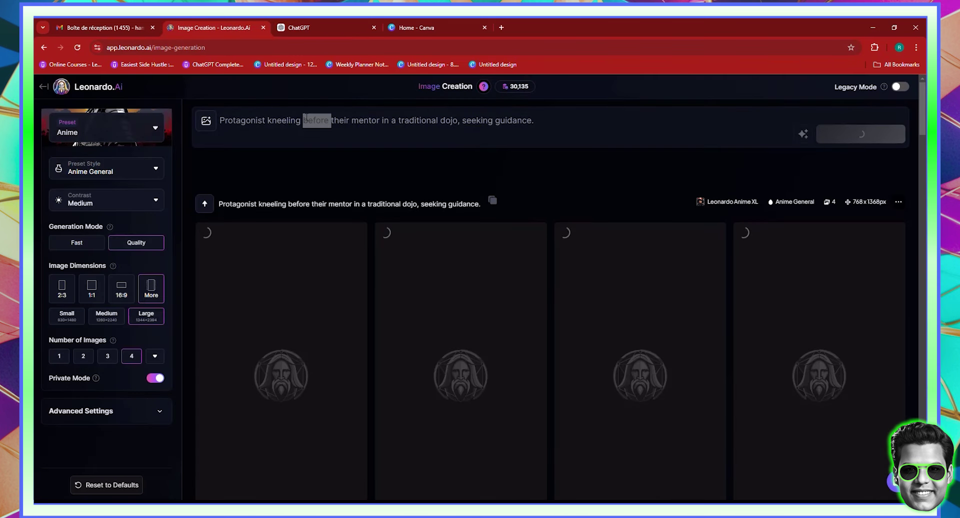
pyautogui.tripleClick(307, 119)
pyautogui.rightClick(306, 118)
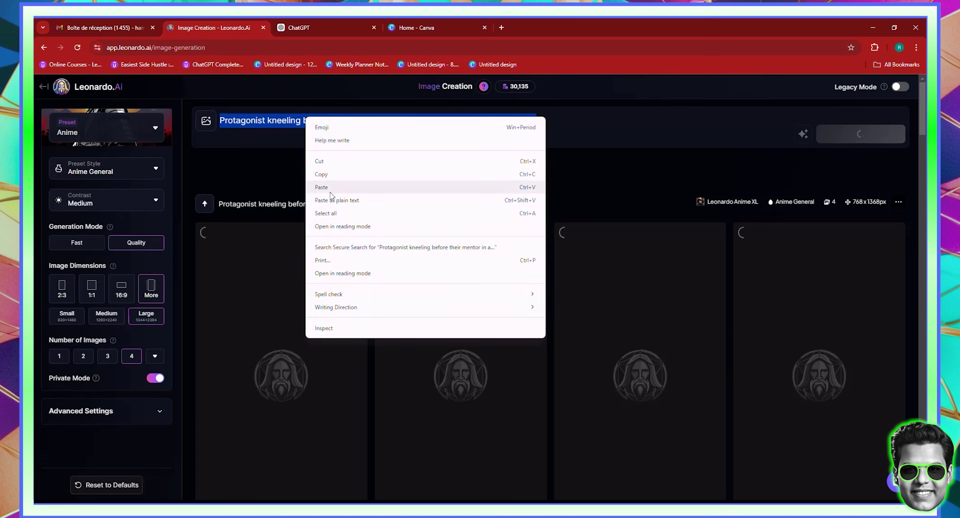
pyautogui.click(322, 174)
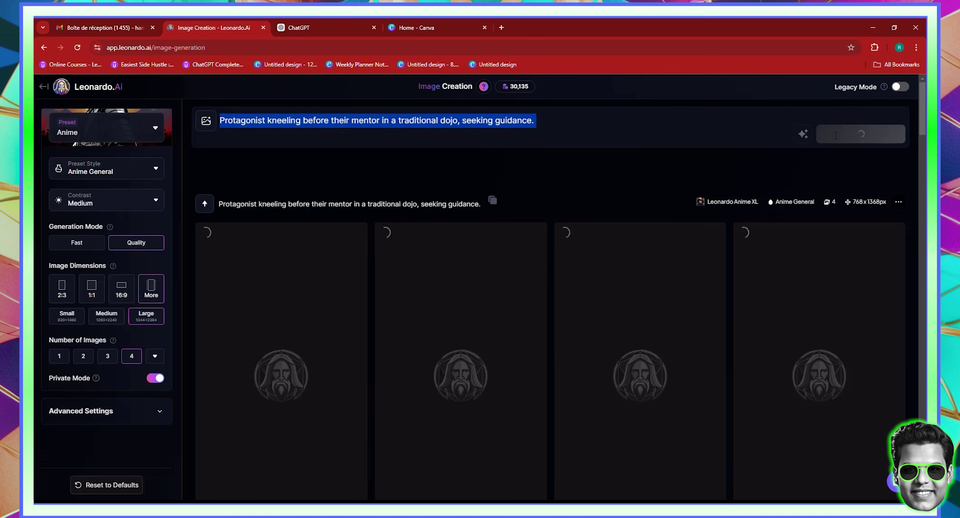
pyautogui.hotkey('ctrl', 'v')
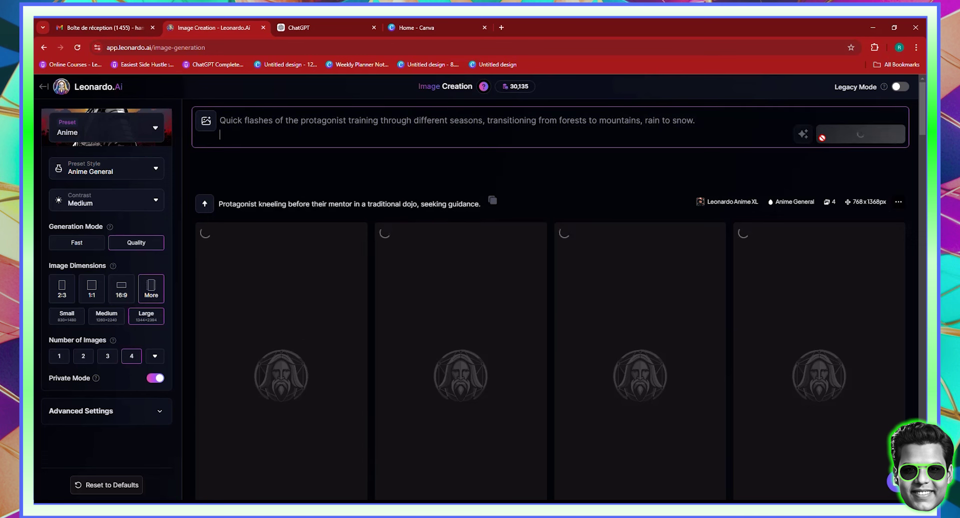
pyautogui.press('BackSpace')
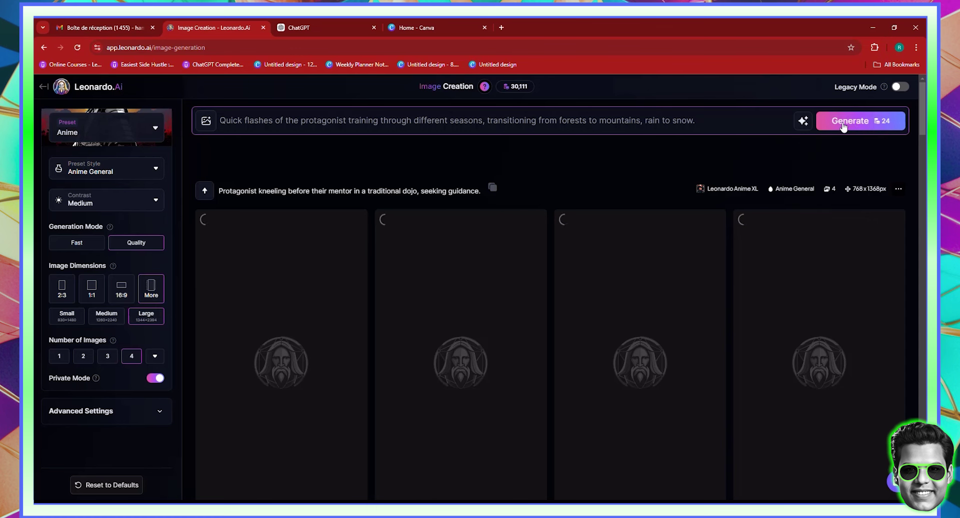
pyautogui.click(850, 125)
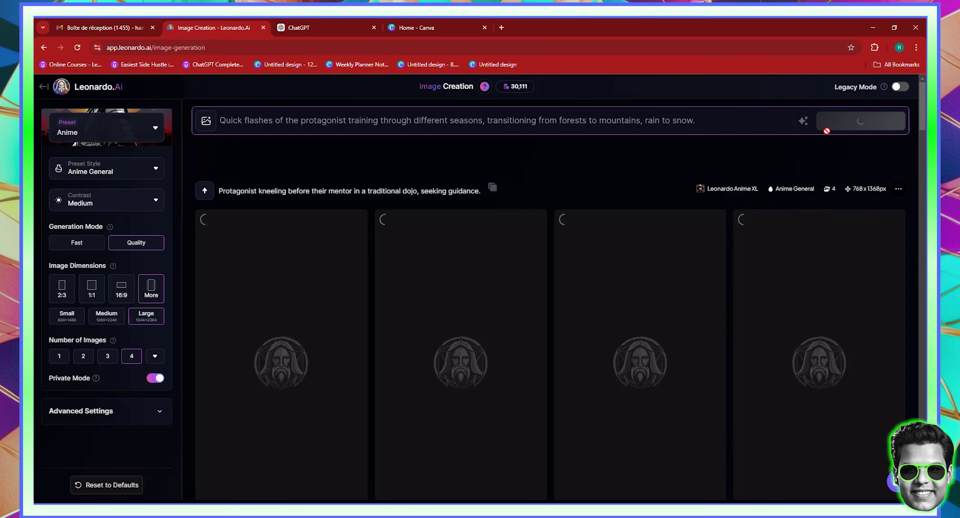
# Step: Open ElevenLabs' text-to-speech page in a new browser tab and use its Simple mode
pyautogui.click(501, 28)
pyautogui.write('ELE')
pyautogui.press('Return')
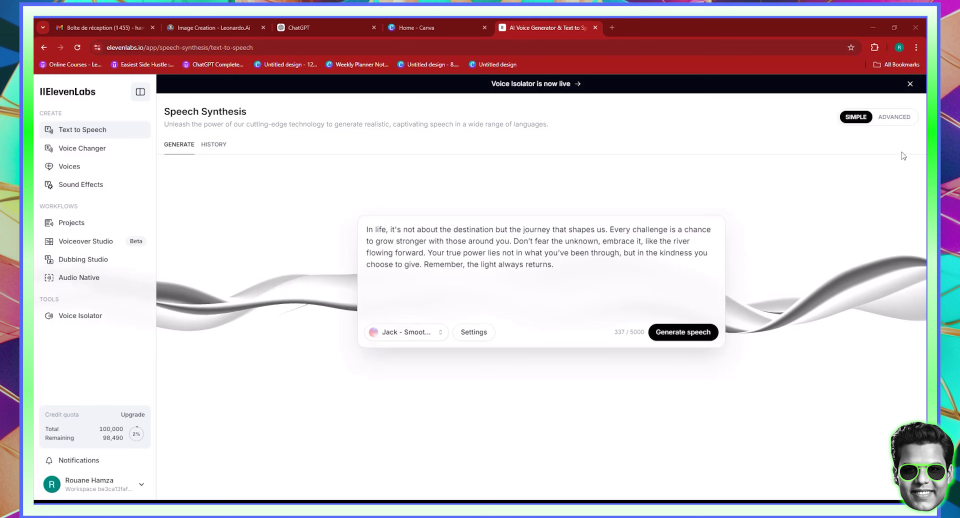
pyautogui.click(861, 123)
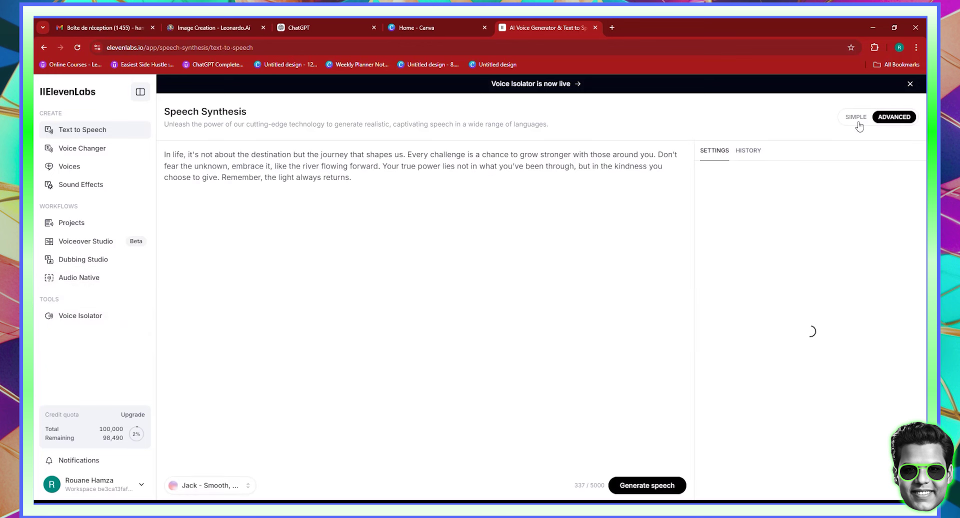
pyautogui.click(856, 118)
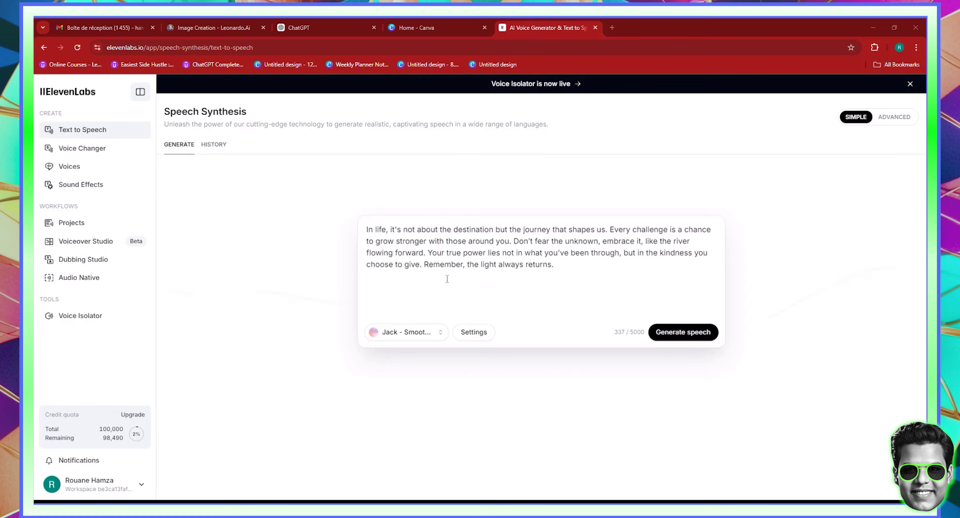
# Step: Select the "Adam - escape the trap" voice for the speech
pyautogui.click(423, 339)
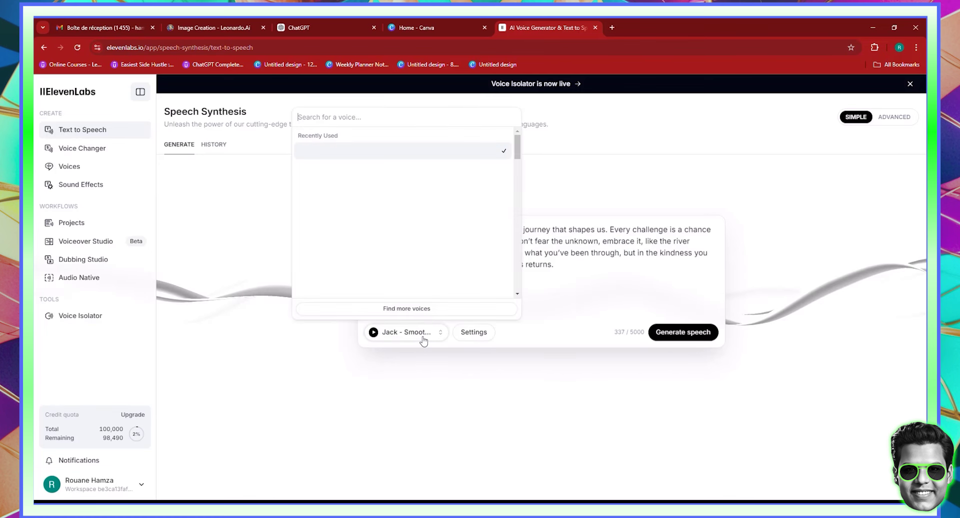
pyautogui.scroll(-1, 360, 183)
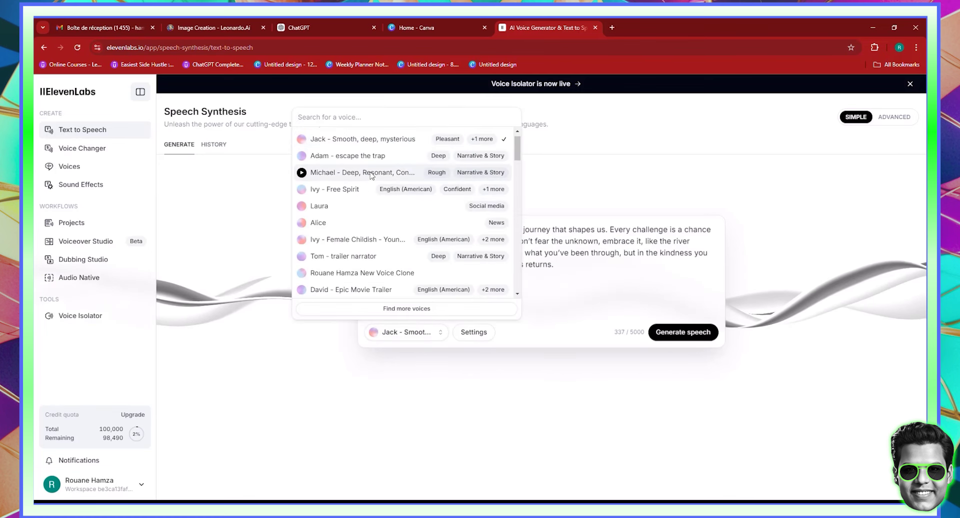
pyautogui.scroll(1, 368, 180)
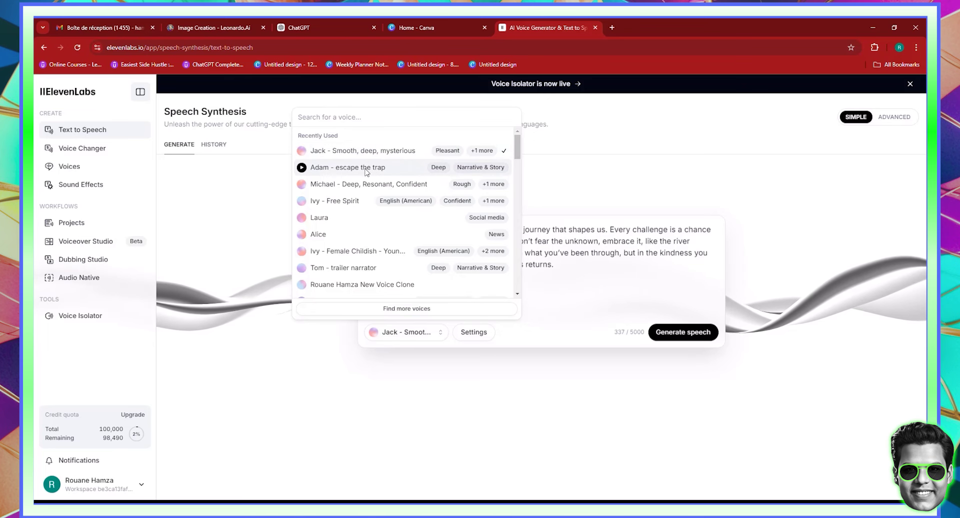
pyautogui.click(366, 170)
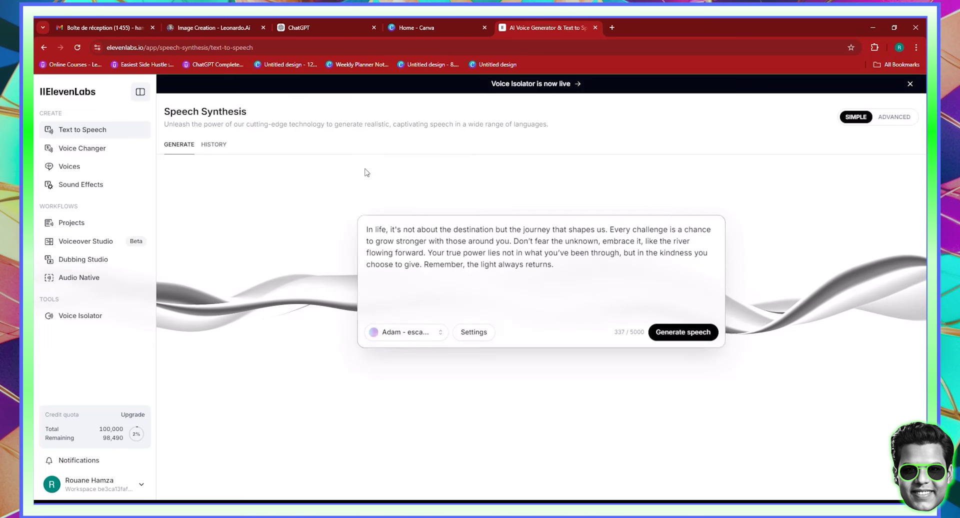
# Step: Go back to ChatGPT and copy the assembled voiceover paragraph, from "Day 1" to "shaping your destiny."
pyautogui.click(331, 25)
pyautogui.scroll(3, 404, 263)
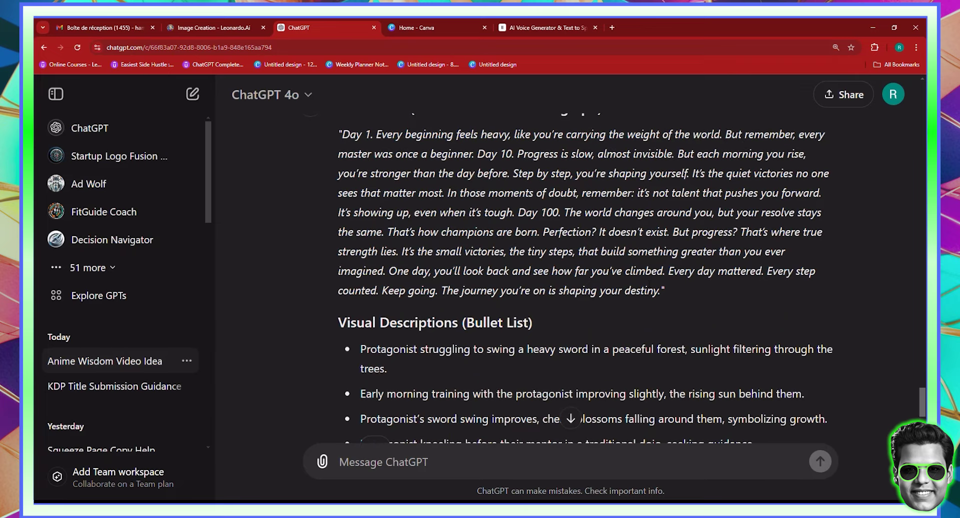
pyautogui.scroll(2, 580, 280)
pyautogui.moveTo(341, 228); pyautogui.dragTo(661, 384)
pyautogui.rightClick(652, 383)
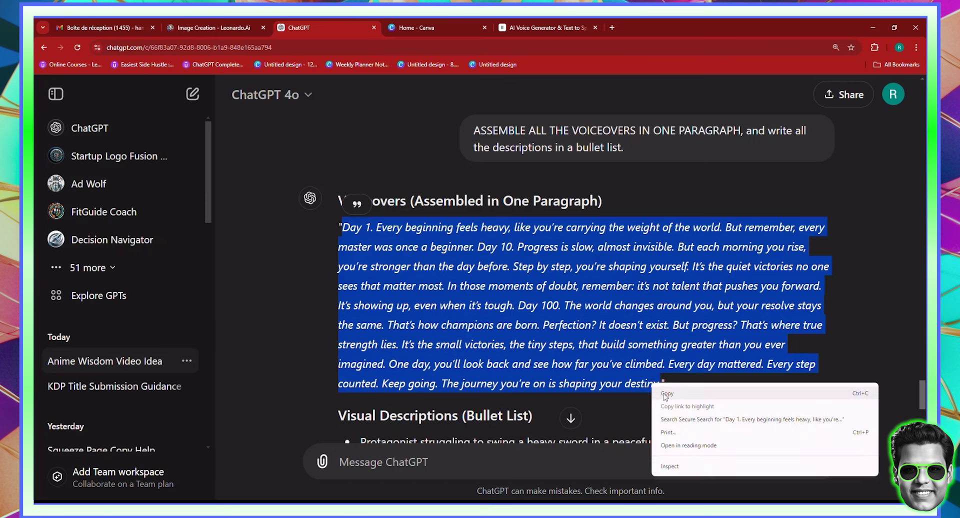
pyautogui.click(669, 396)
# Step: Replace the existing speech text in ElevenLabs with the copied voiceover paragraph and generate the speech
pyautogui.click(456, 25)
pyautogui.click(515, 26)
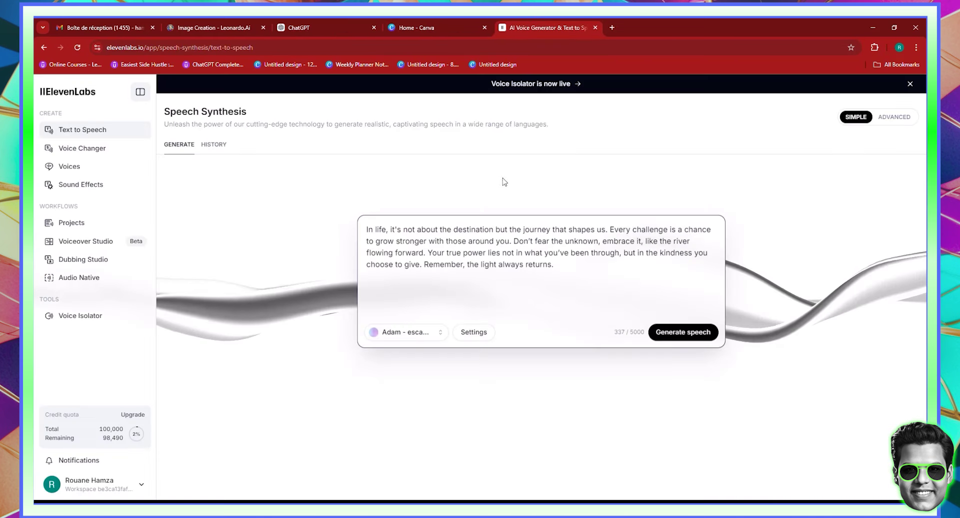
pyautogui.tripleClick(500, 252)
pyautogui.rightClick(457, 245)
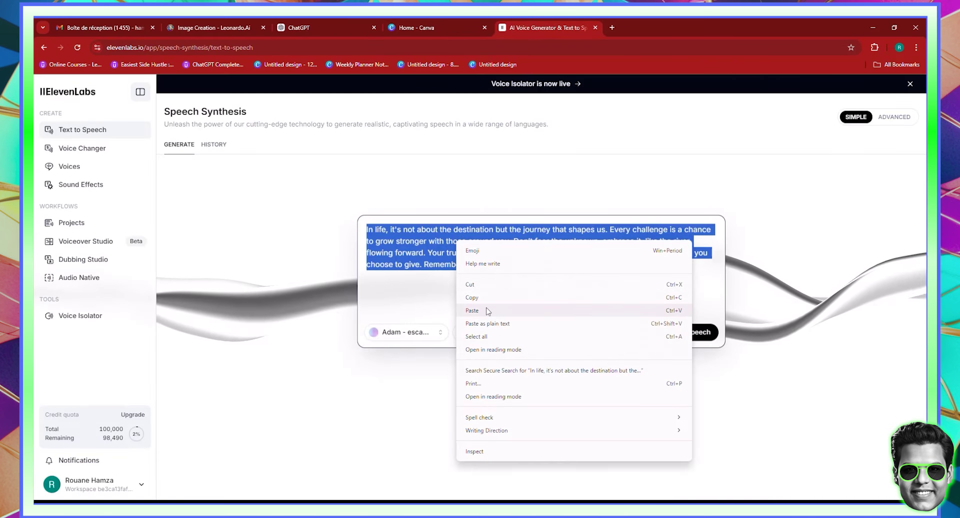
pyautogui.click(488, 310)
pyautogui.click(683, 350)
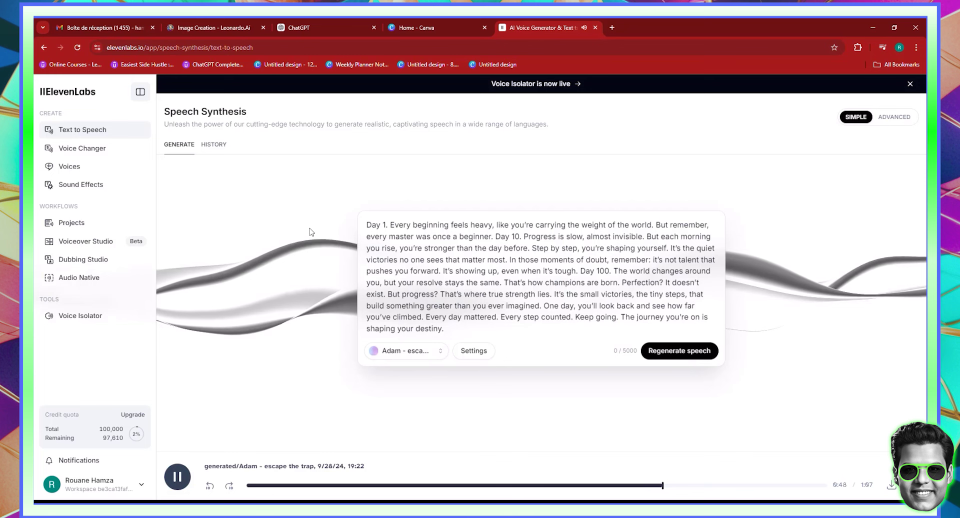
# Step: Delete the voiceover's ending from "Every day mattered" onward, generate the shortened speech and listen to it
pyautogui.click(188, 483)
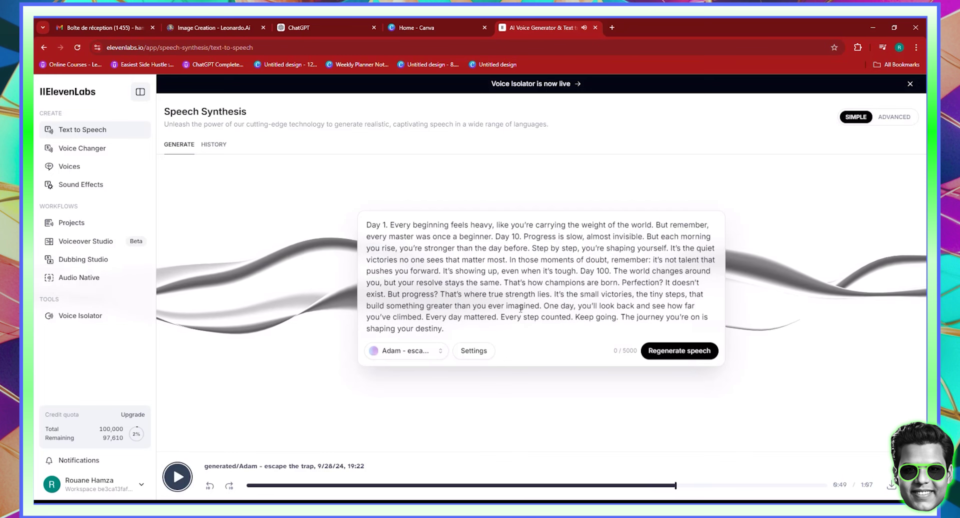
pyautogui.moveTo(427, 316); pyautogui.dragTo(459, 328)
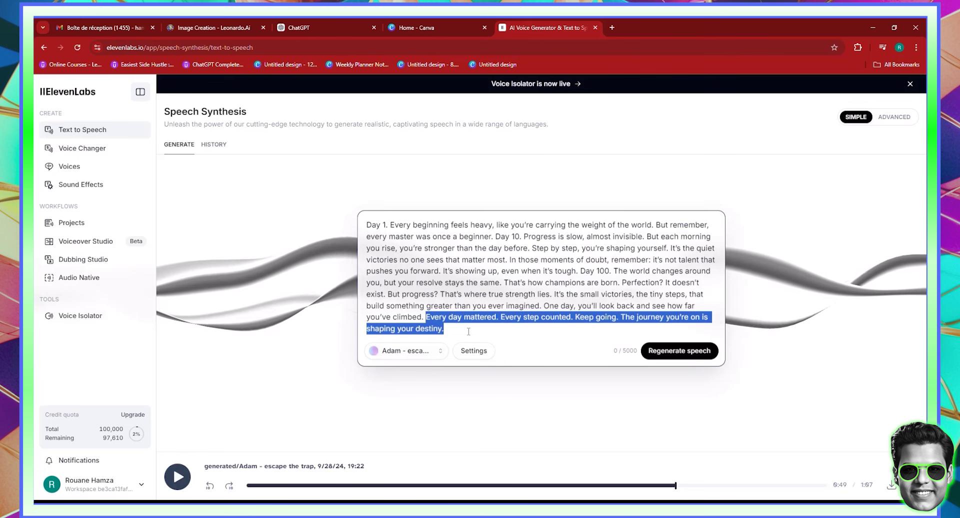
pyautogui.press('BackSpace')
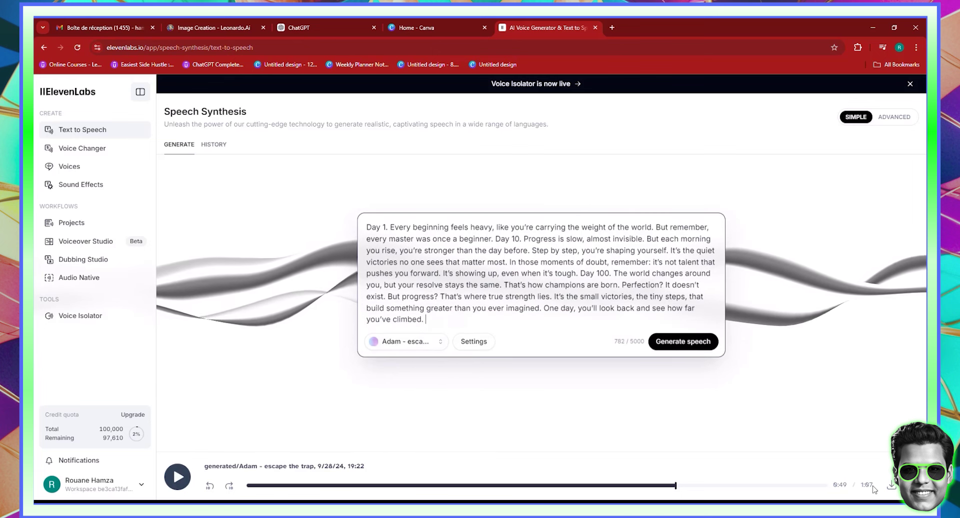
pyautogui.click(695, 345)
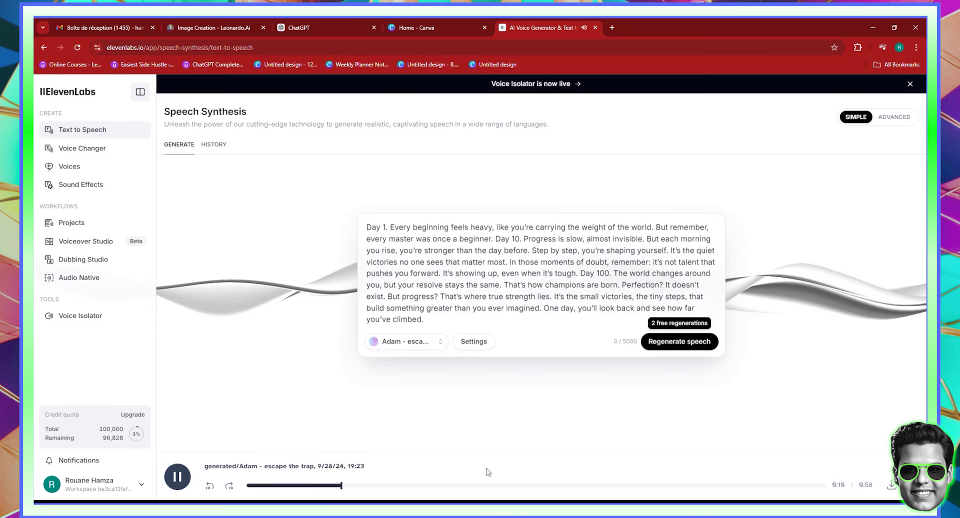
pyautogui.click(177, 477)
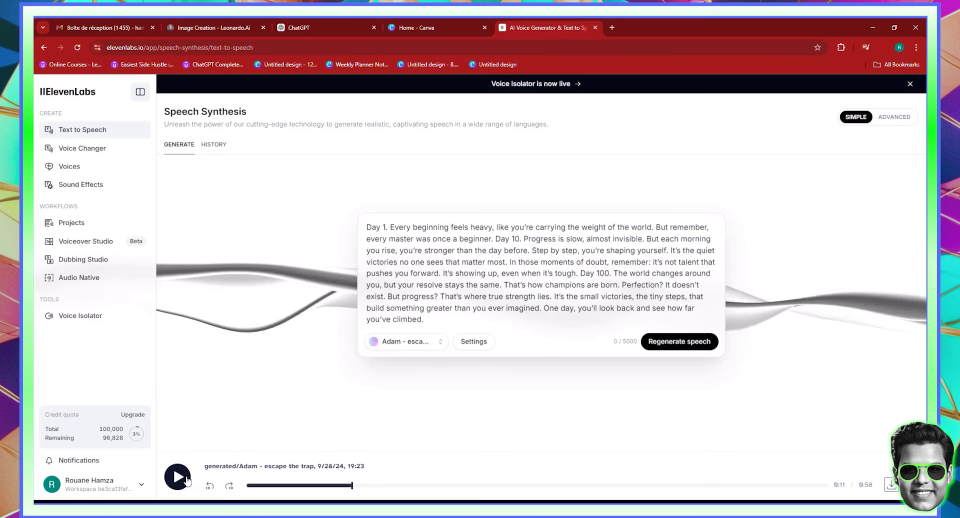
pyautogui.click(186, 480)
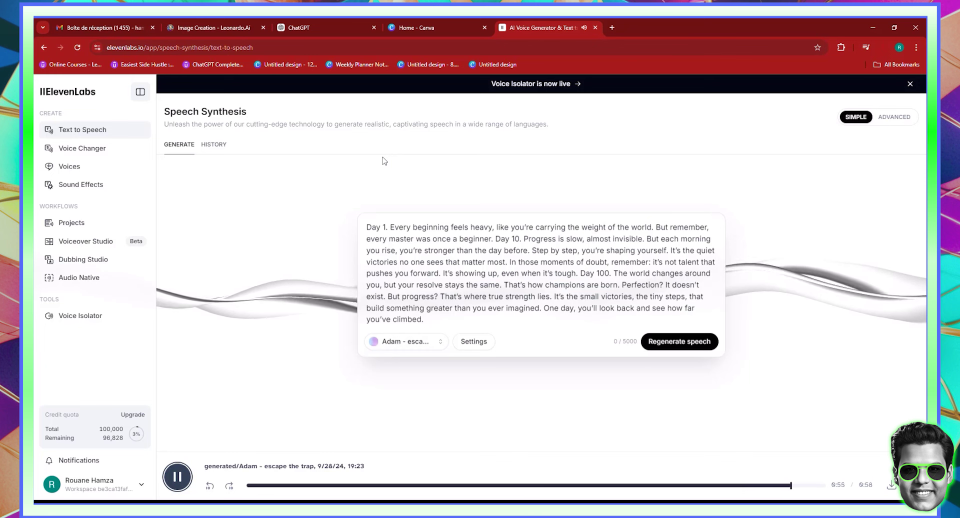
# Step: Close ElevenLabs and switch to Canva to create a new YouTube Shorts design of 1080 × 1920 px
pyautogui.click(595, 28)
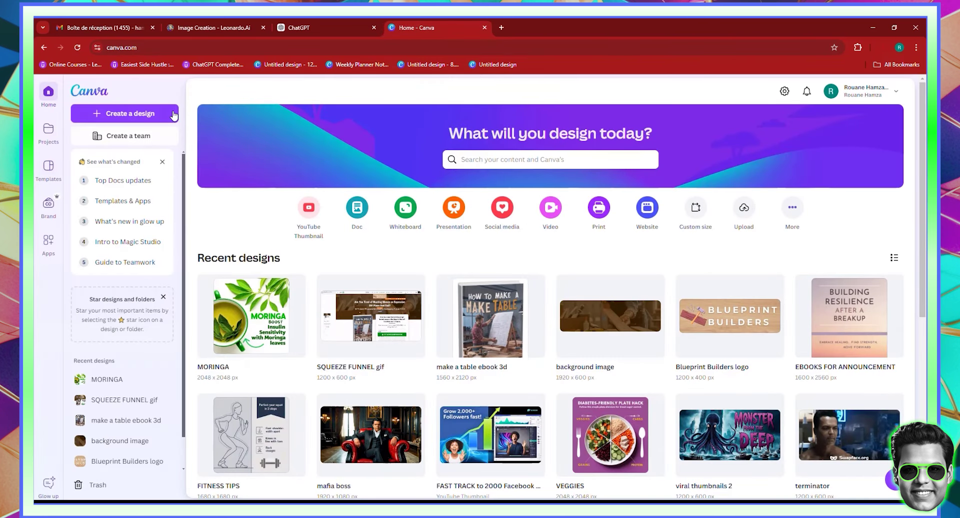
pyautogui.click(145, 114)
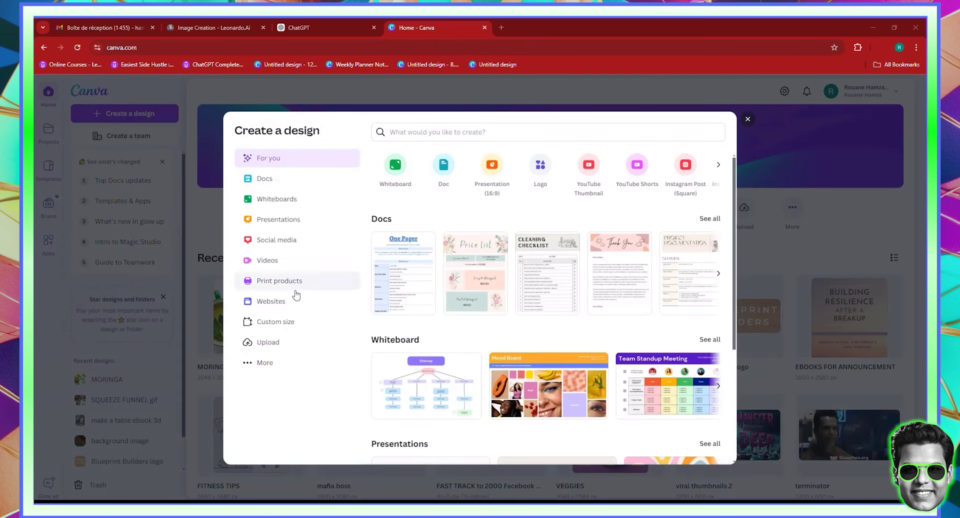
pyautogui.click(294, 321)
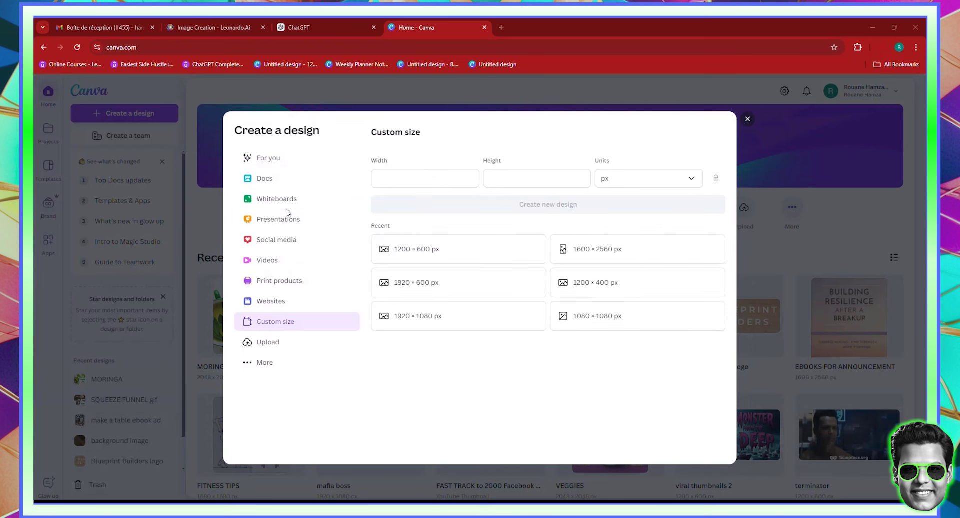
pyautogui.click(274, 159)
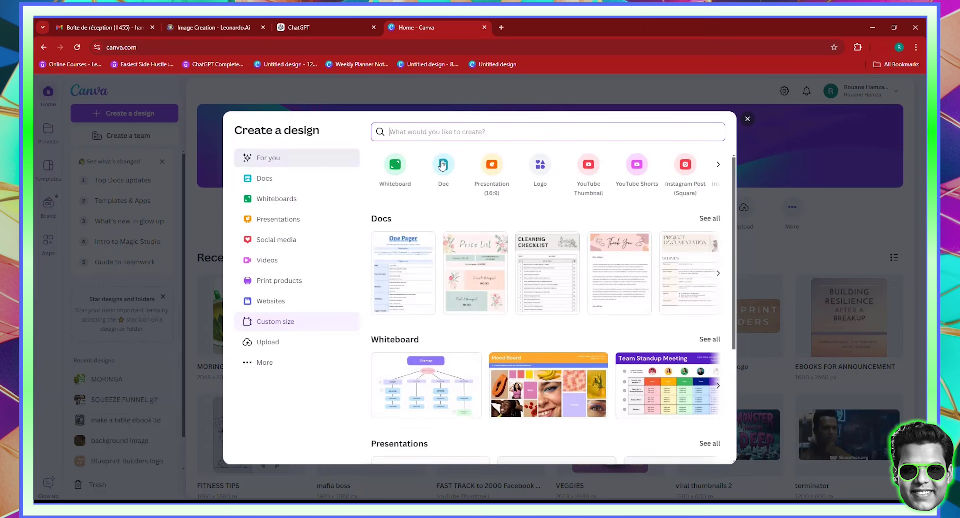
pyautogui.click(430, 132)
pyautogui.write('SHORTS')
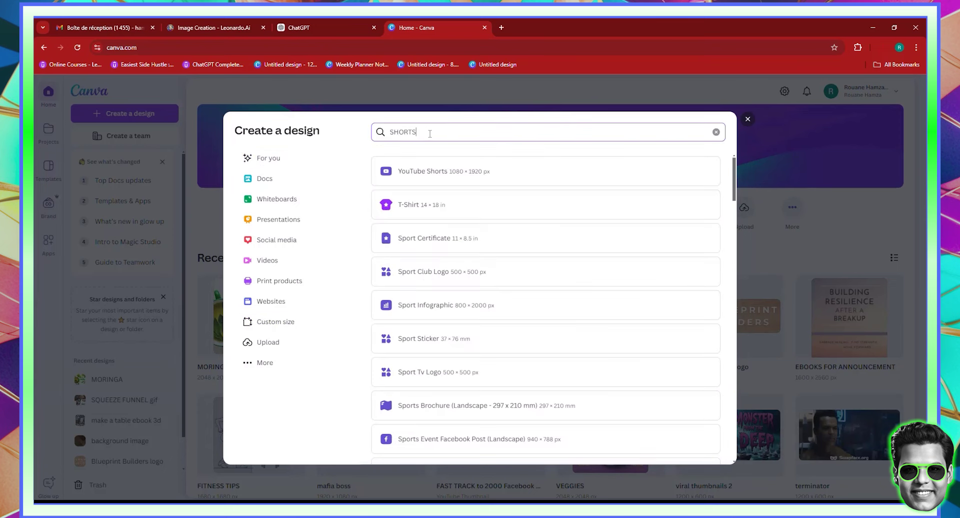
pyautogui.click(433, 169)
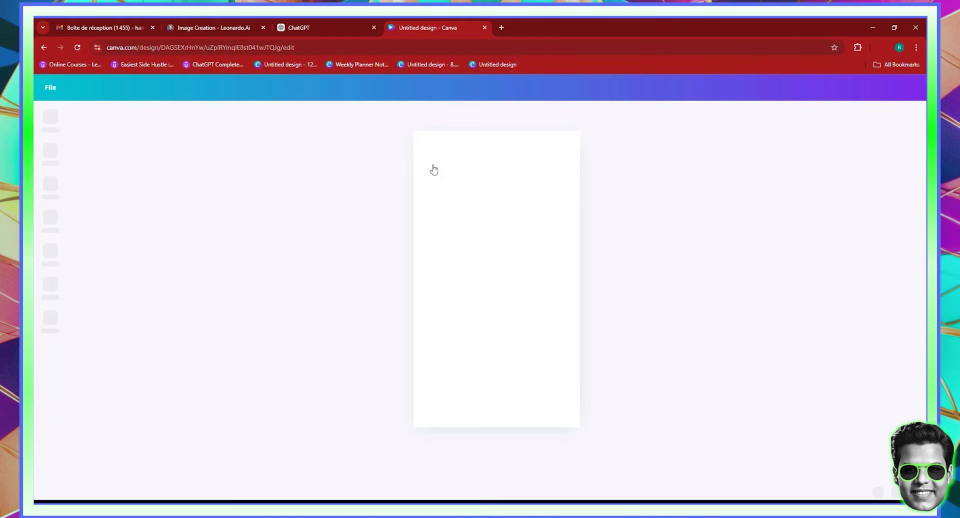
# Step: Review the bullet list of visual descriptions in ChatGPT, and check the recent downloads for the voiceover file from the Canva design
pyautogui.click(320, 28)
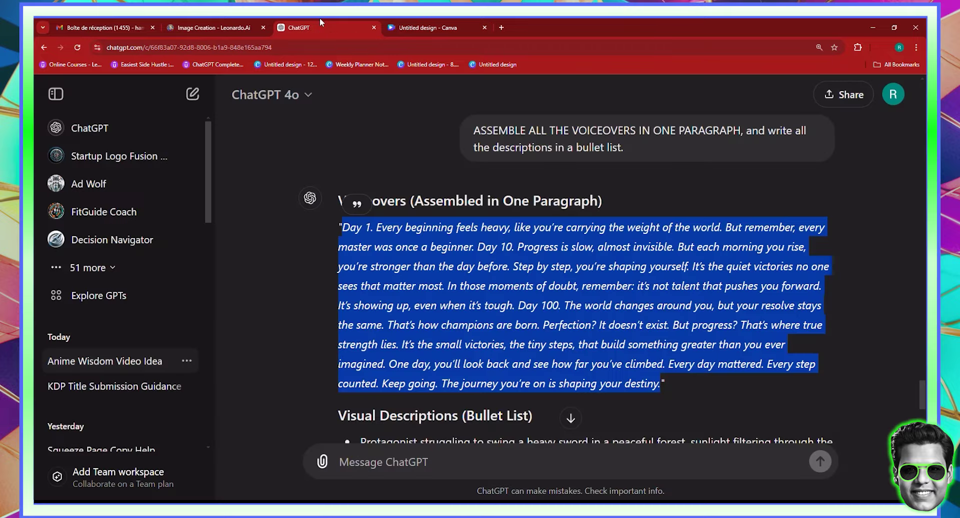
pyautogui.scroll(-4, 413, 187)
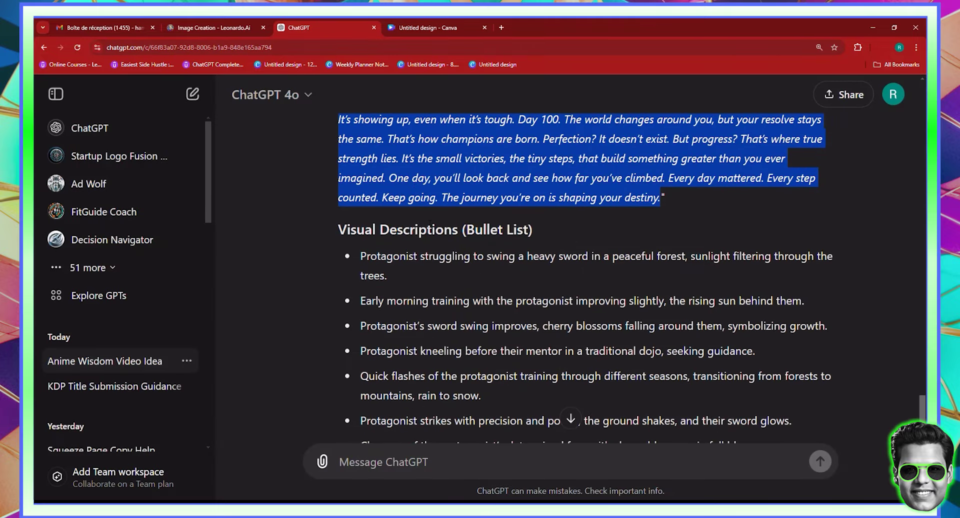
pyautogui.click(384, 311)
pyautogui.scroll(-2, 385, 310)
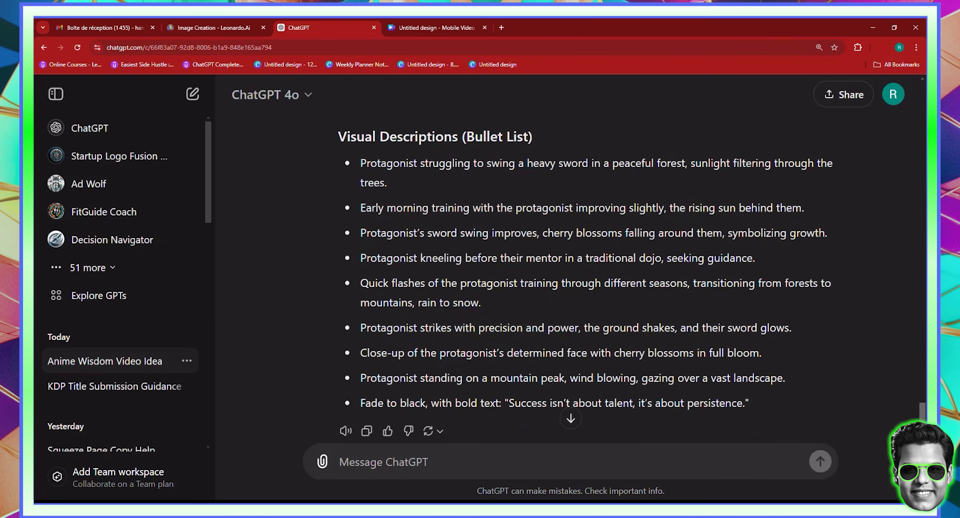
pyautogui.click(403, 20)
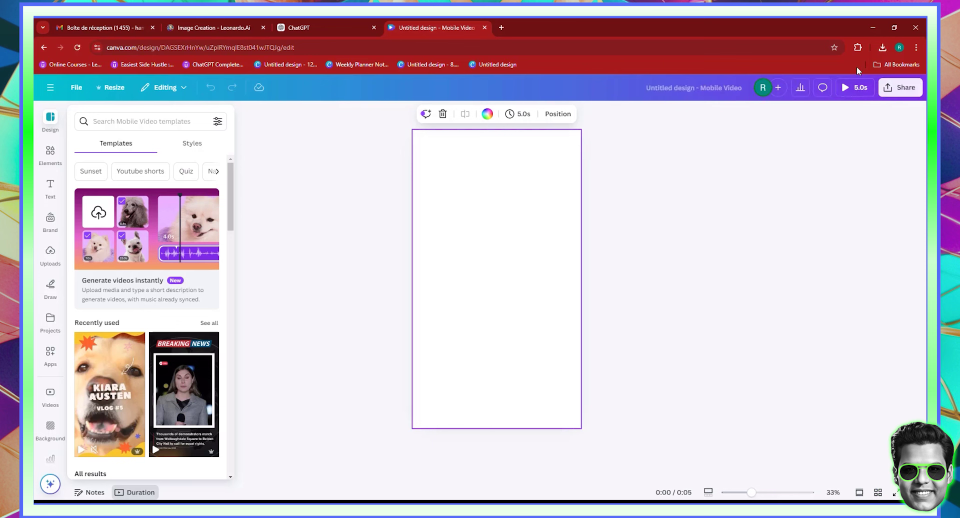
pyautogui.click(879, 47)
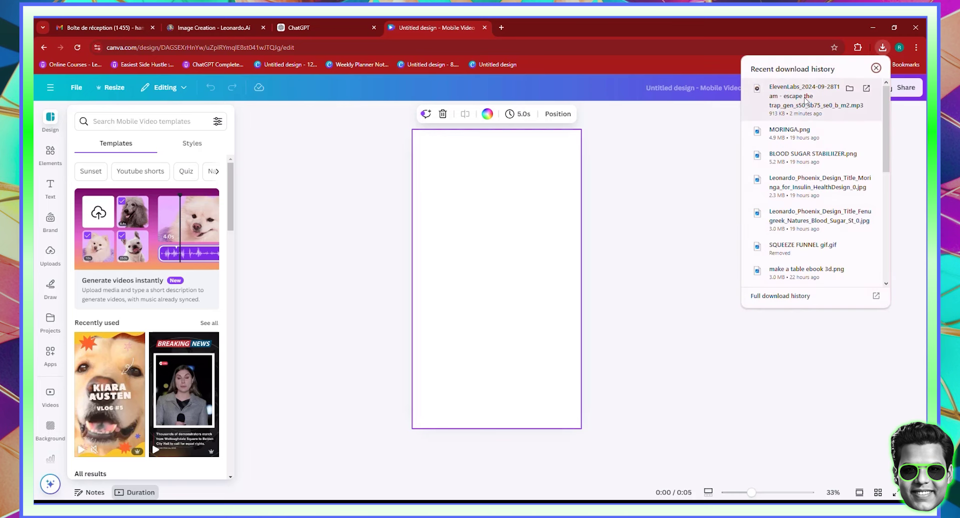
# Step: Switch to Excel and calculate the time per scene in cell E6 of sheet Feuil2, dividing 58 by 9
pyautogui.hotkey('alt', 'Tab')
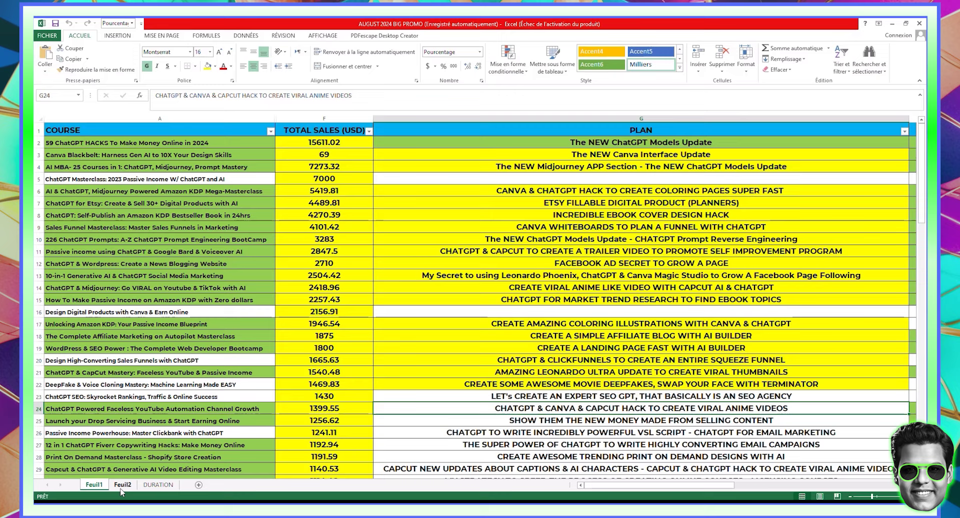
pyautogui.click(122, 485)
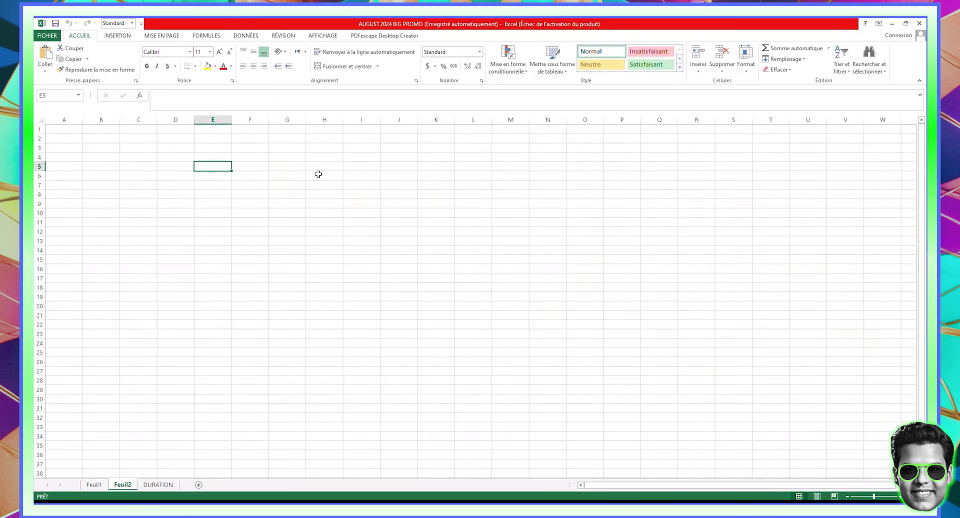
pyautogui.click(227, 178)
pyautogui.write('+')
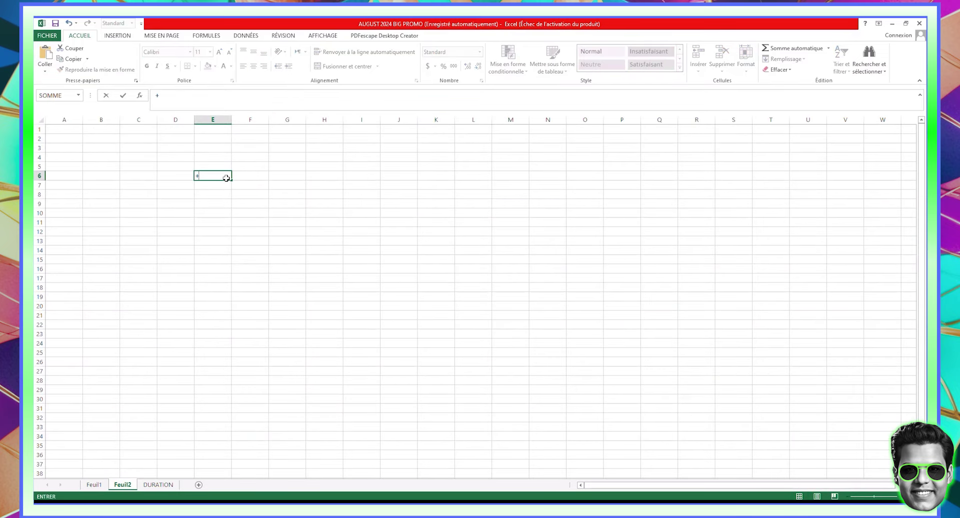
pyautogui.press('Escape')
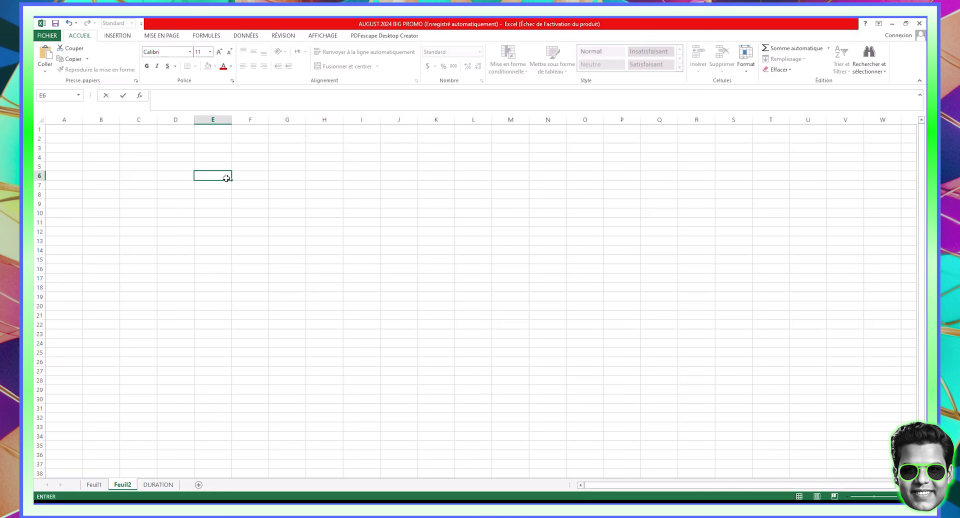
pyautogui.write('=5')
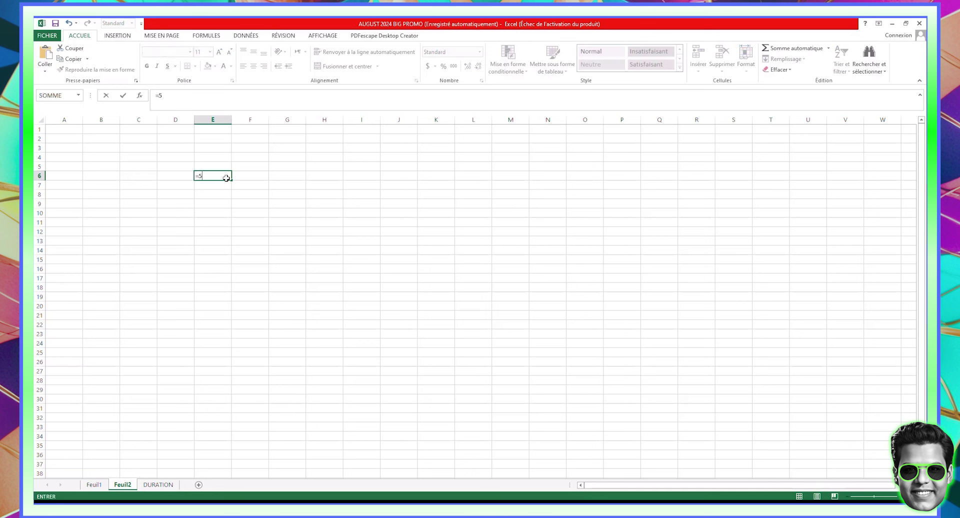
pyautogui.write('85')
pyautogui.write('9')
pyautogui.press('Return')
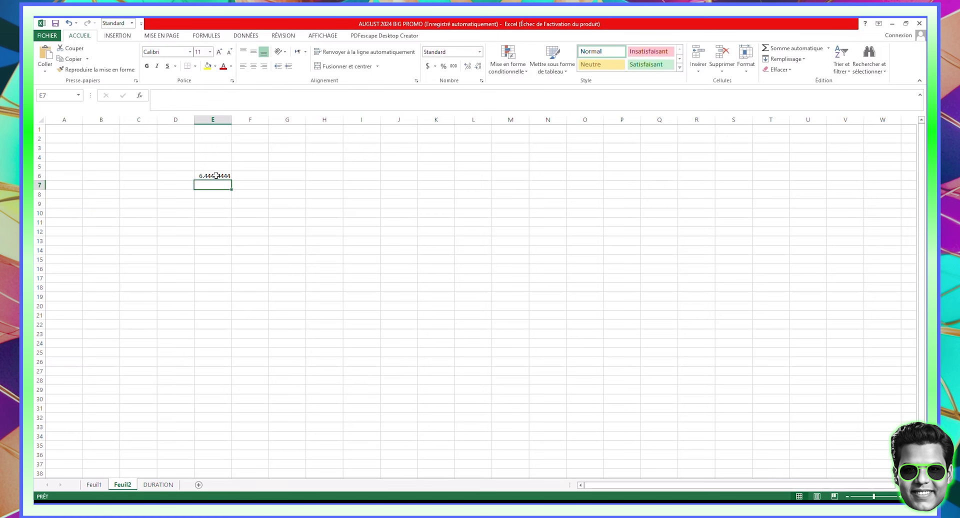
pyautogui.click(216, 175)
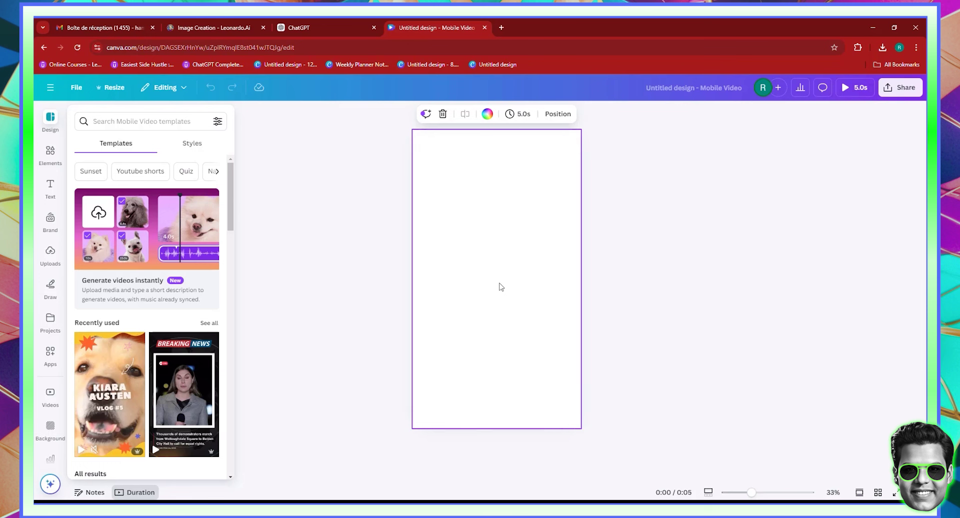
# Step: Show the Canva design's page thumbnails, keep a single blank page and set its timing to about 6 seconds
pyautogui.click(138, 494)
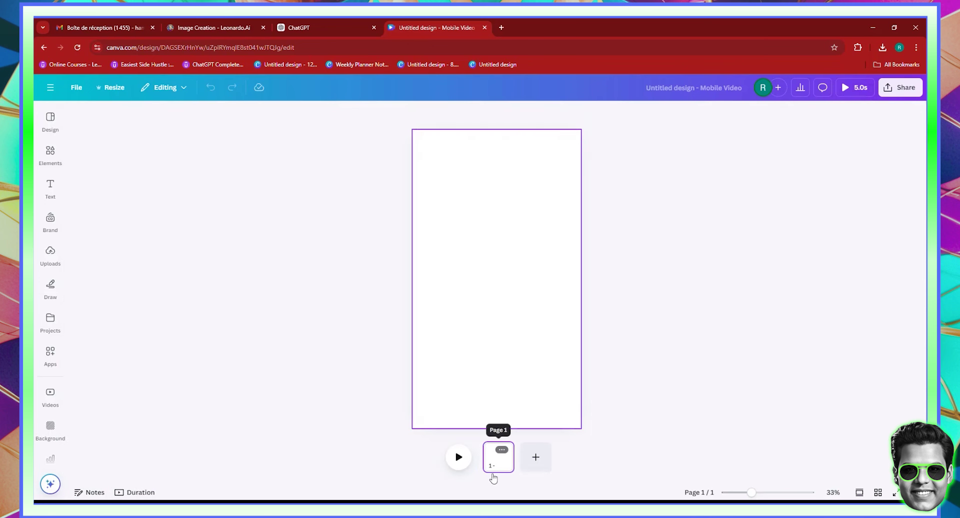
pyautogui.click(535, 457)
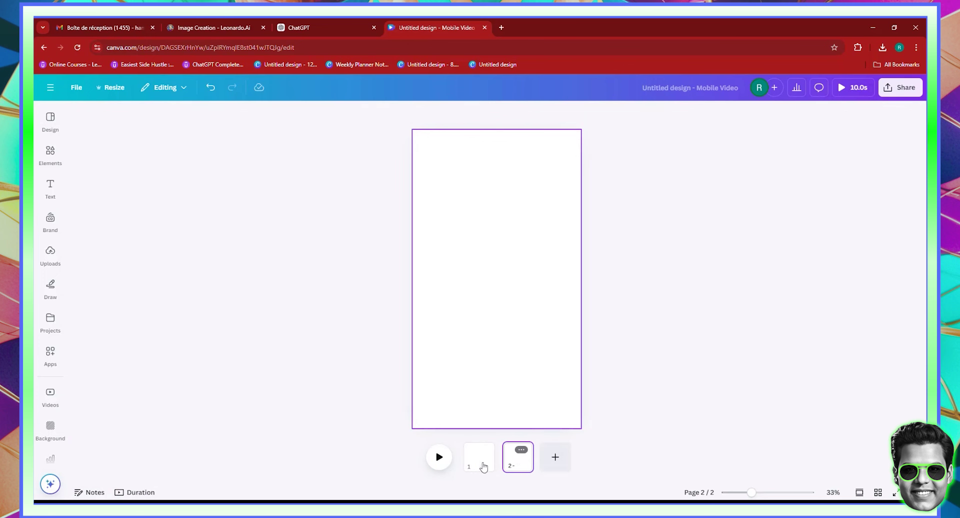
pyautogui.press('Delete')
pyautogui.click(540, 209)
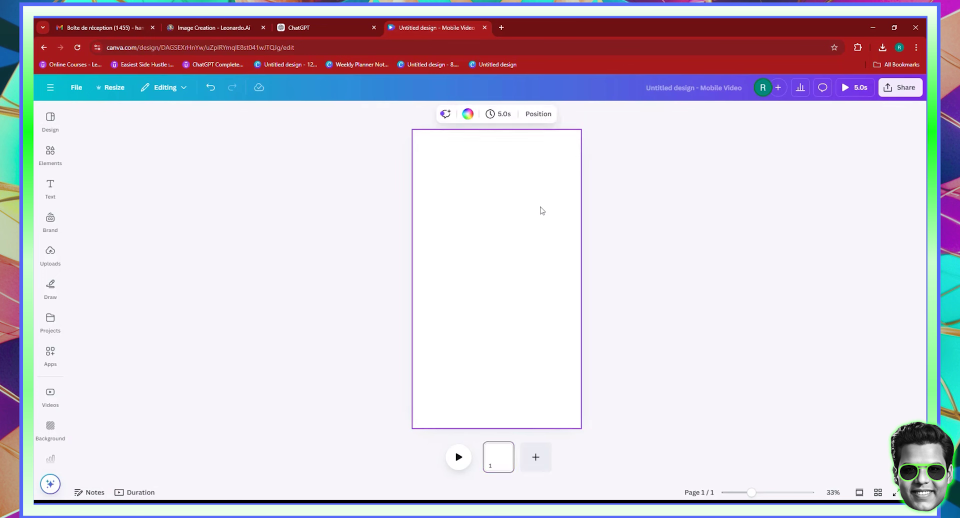
pyautogui.click(498, 115)
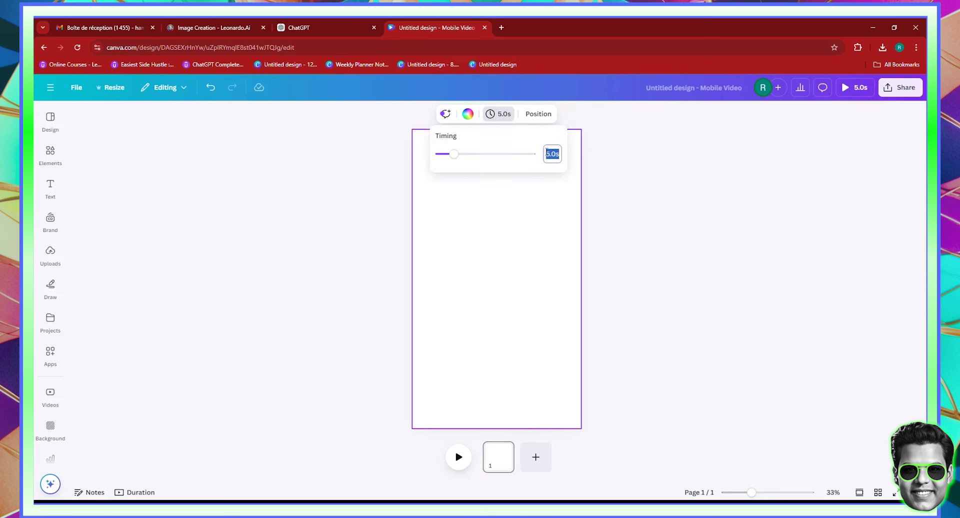
pyautogui.write('6')
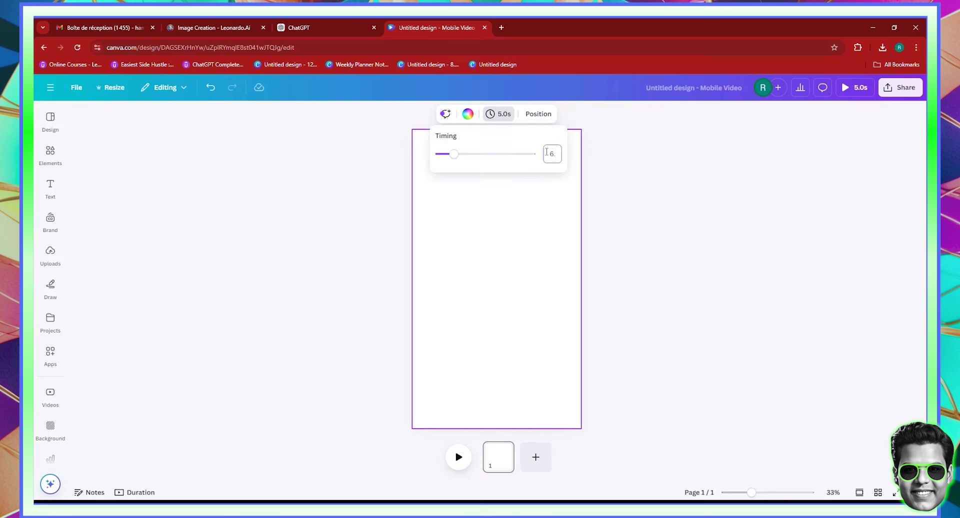
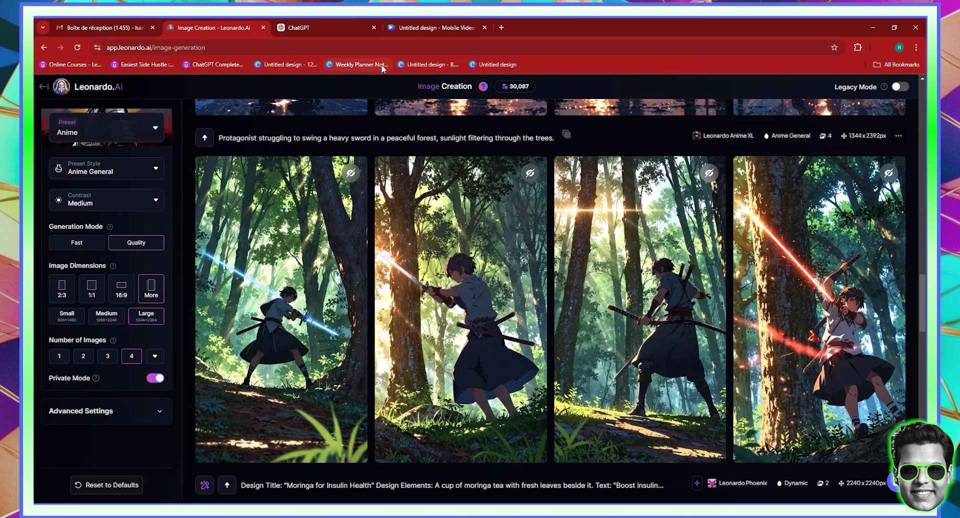
# Step: Move the Canva tab beside Leonardo.Ai and place the downloaded forest sword image on page 1 of the video
pyautogui.moveTo(430, 28); pyautogui.dragTo(325, 28)
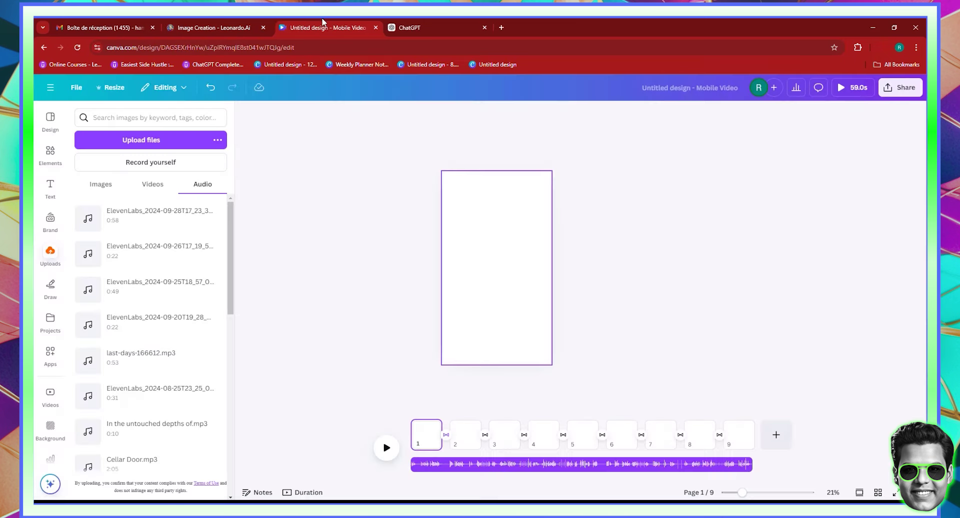
pyautogui.click(883, 48)
pyautogui.moveTo(522, 257); pyautogui.dragTo(503, 205)
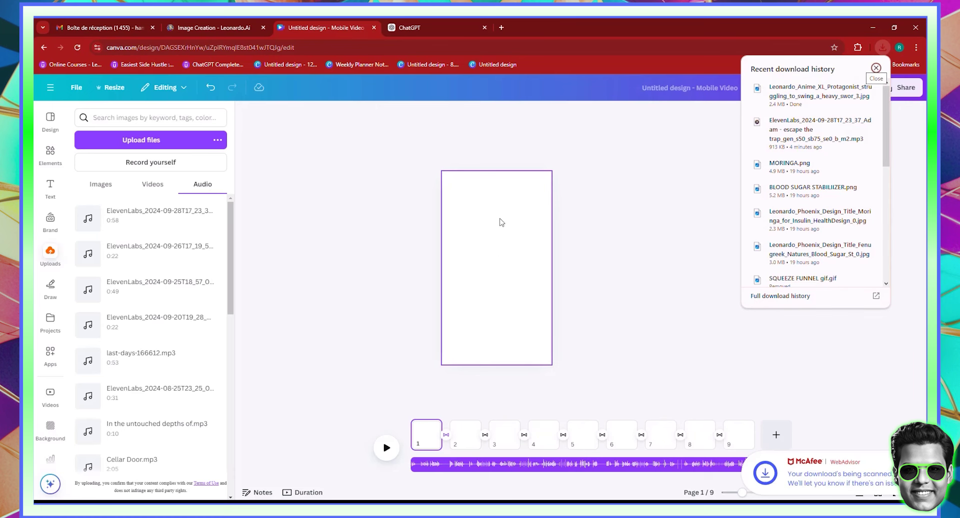
pyautogui.click(464, 438)
# Step: Download the first "Early morning training" sunset image from Leonardo.Ai and place it on page 2 of the Canva video
pyautogui.click(210, 28)
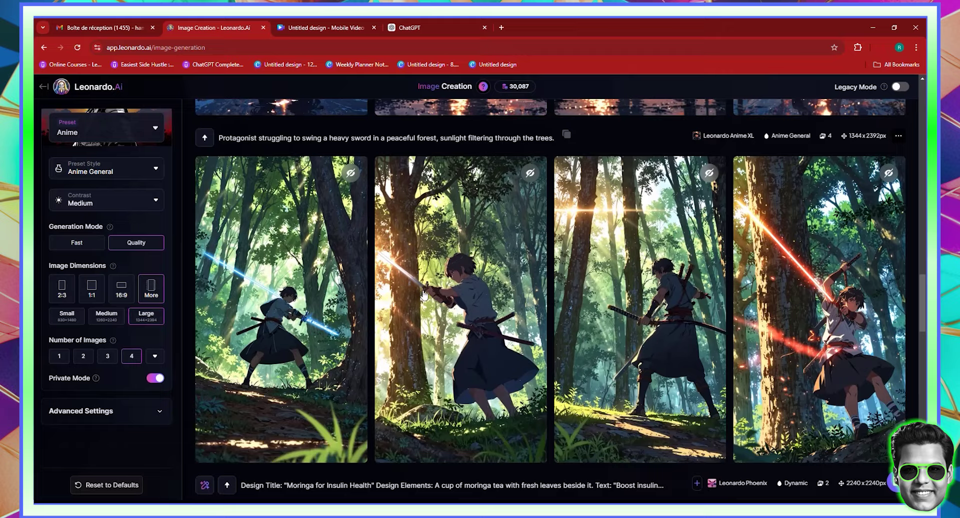
pyautogui.scroll(5, 424, 295)
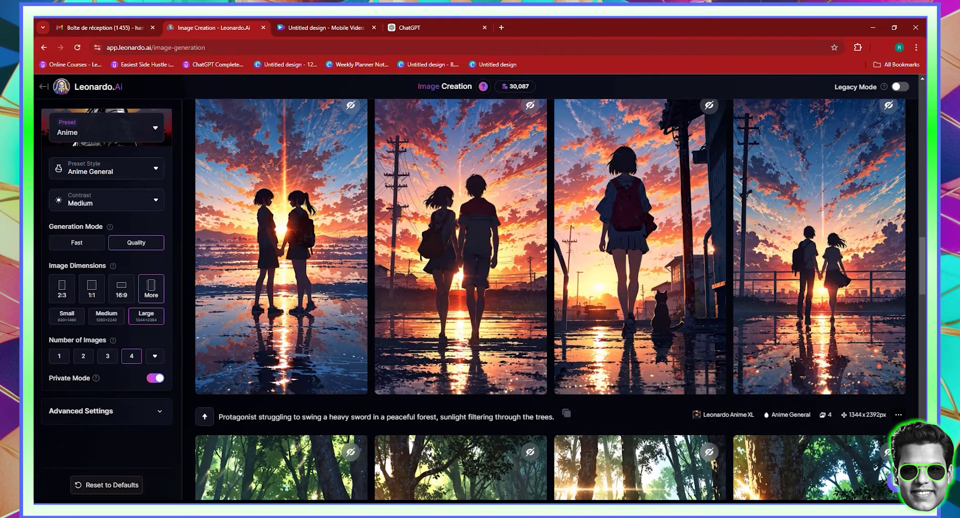
pyautogui.moveTo(235, 380)
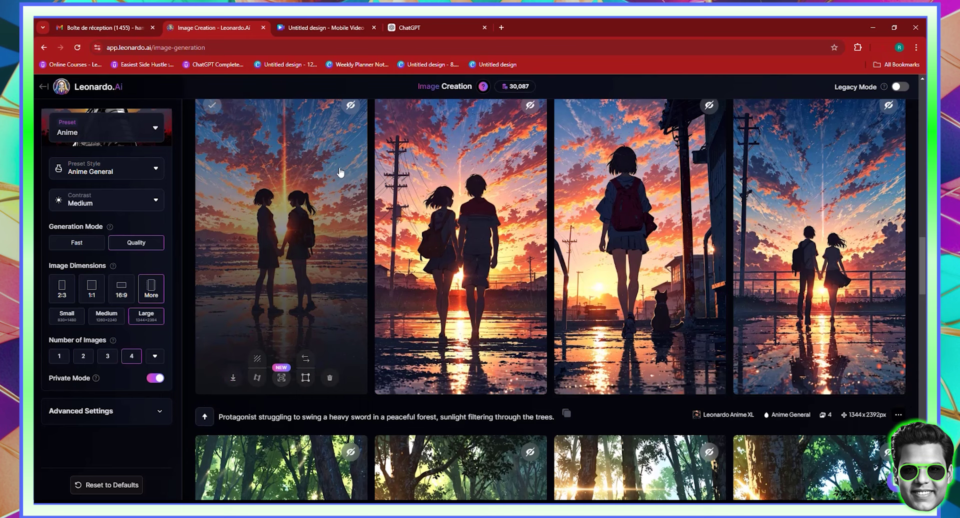
pyautogui.click(316, 27)
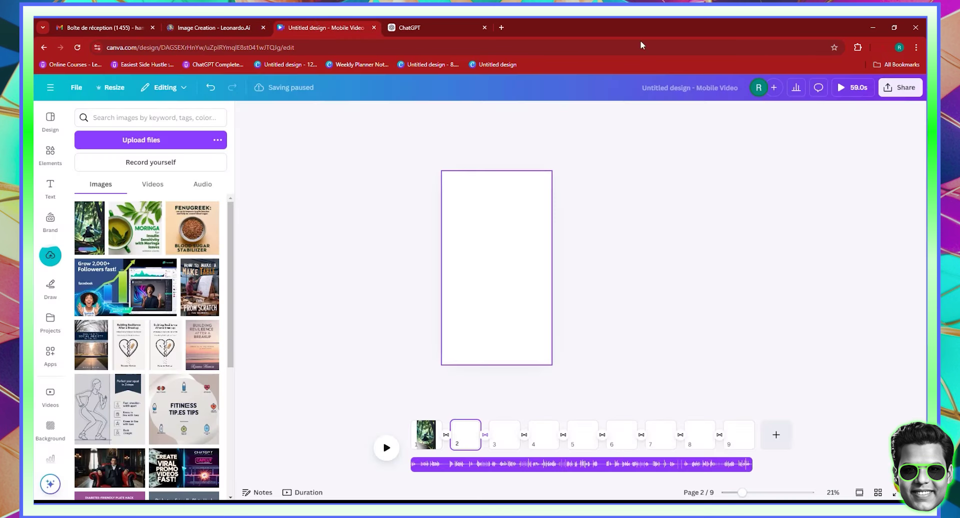
pyautogui.moveTo(810, 73); pyautogui.dragTo(478, 261)
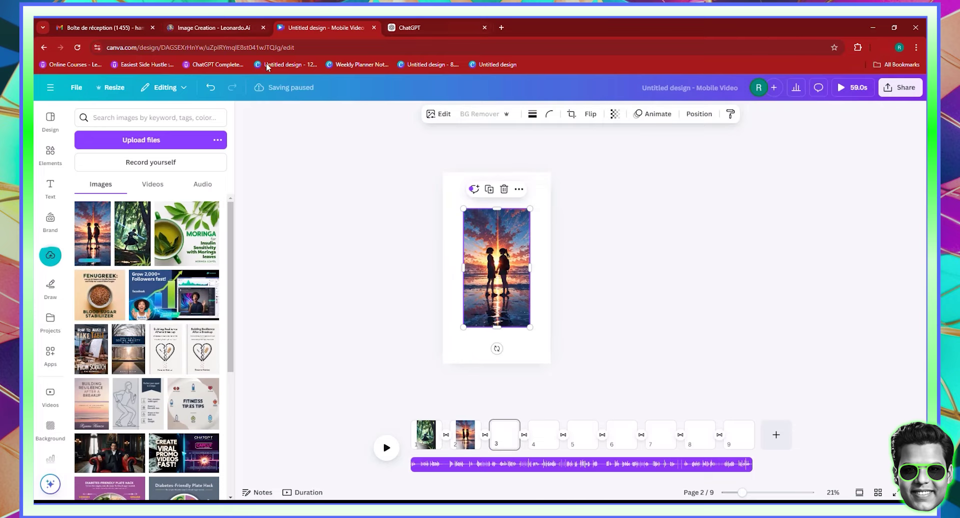
# Step: Download the second cherry blossom image, with the giant sword, from Leonardo.Ai and place it on page 3 of the Canva video
pyautogui.click(215, 27)
pyautogui.scroll(10, 639, 469)
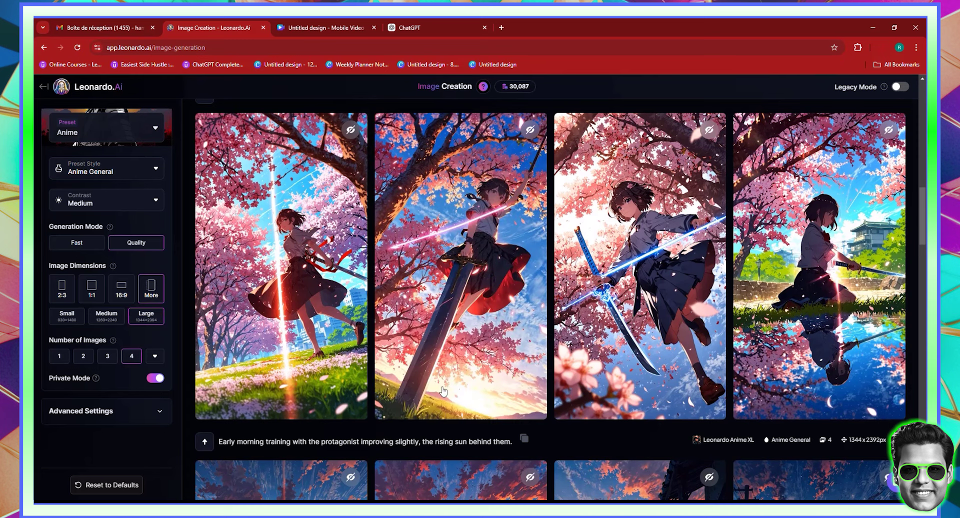
pyautogui.moveTo(414, 369)
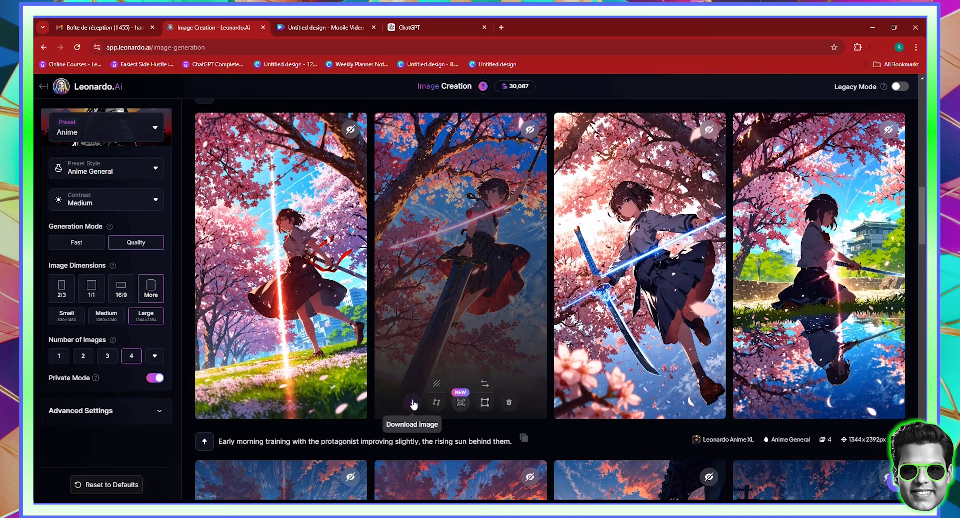
pyautogui.click(330, 28)
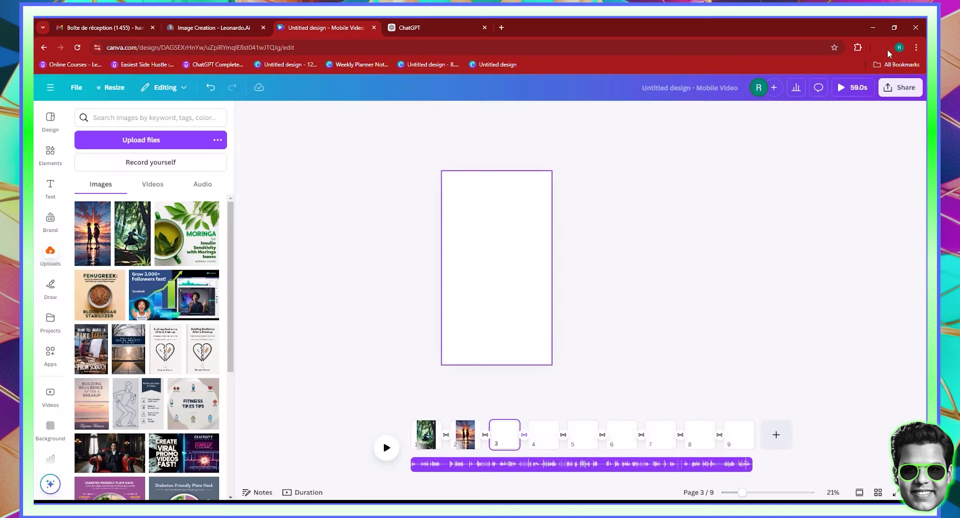
pyautogui.moveTo(829, 96); pyautogui.dragTo(489, 265)
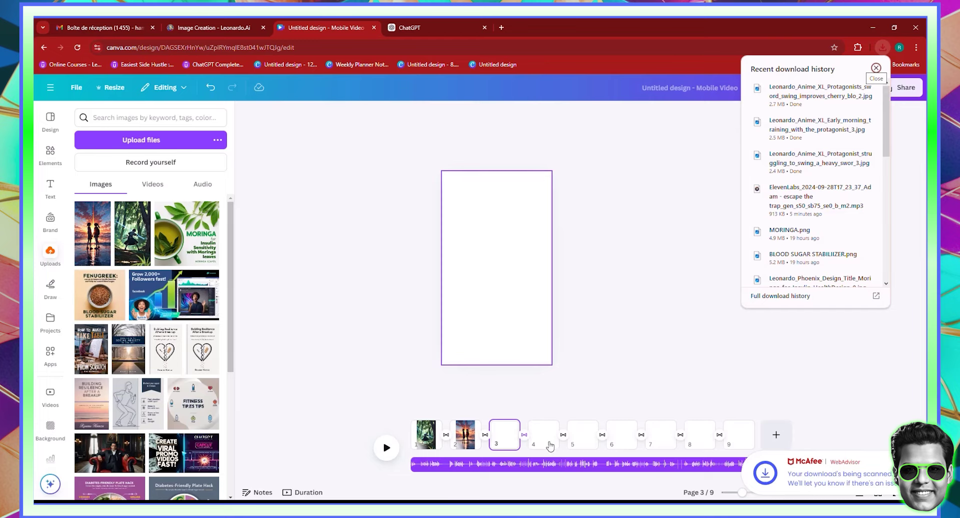
# Step: Download the first dojo image of the protagonist kneeling before their mentor from Leonardo.Ai and place it on page 4 of the Canva video
pyautogui.click(210, 27)
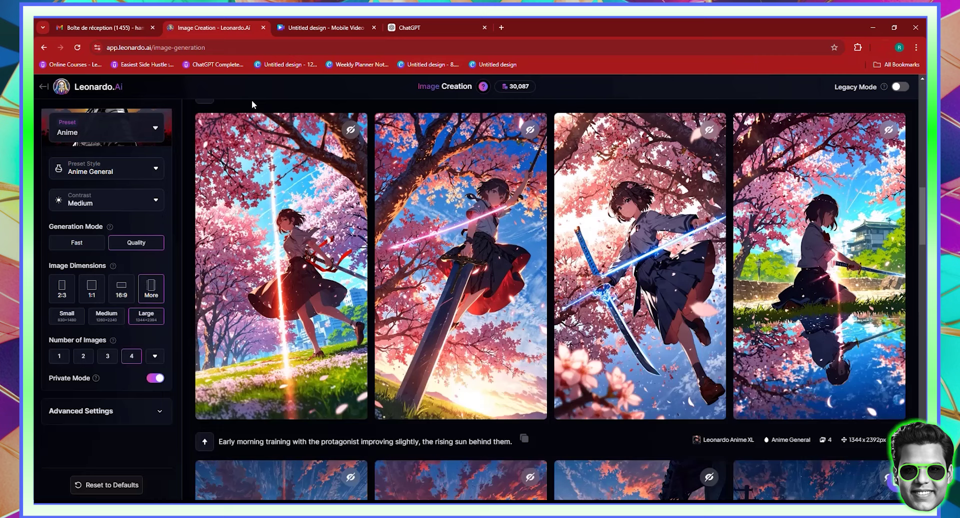
pyautogui.scroll(5, 485, 316)
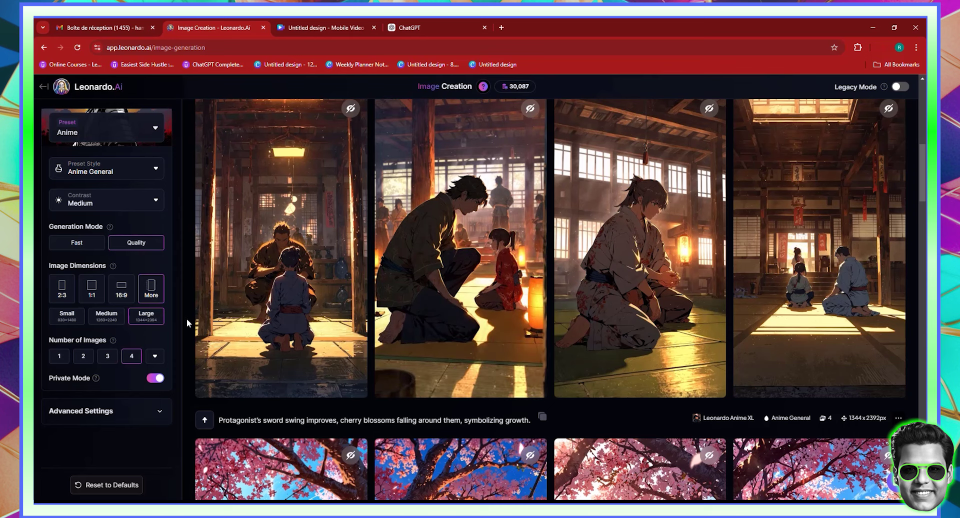
pyautogui.moveTo(243, 345)
pyautogui.click(235, 380)
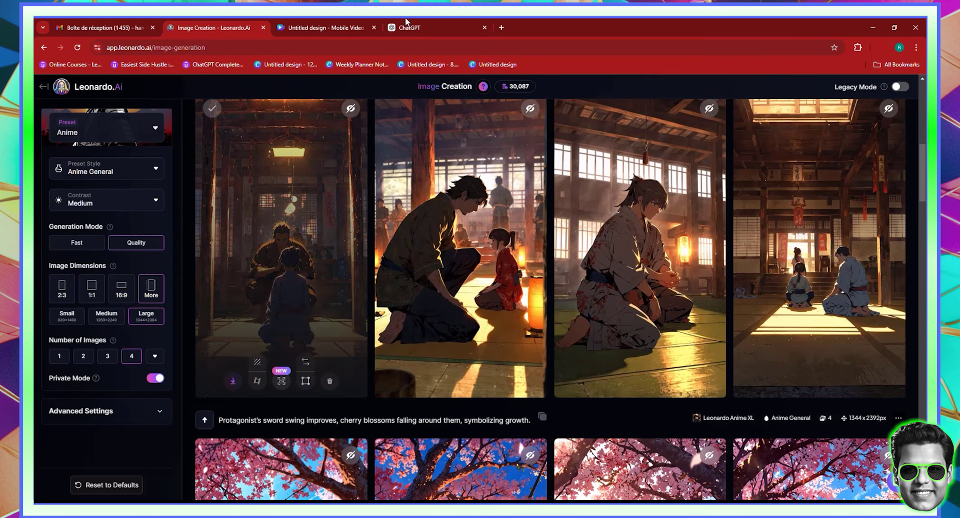
pyautogui.click(326, 28)
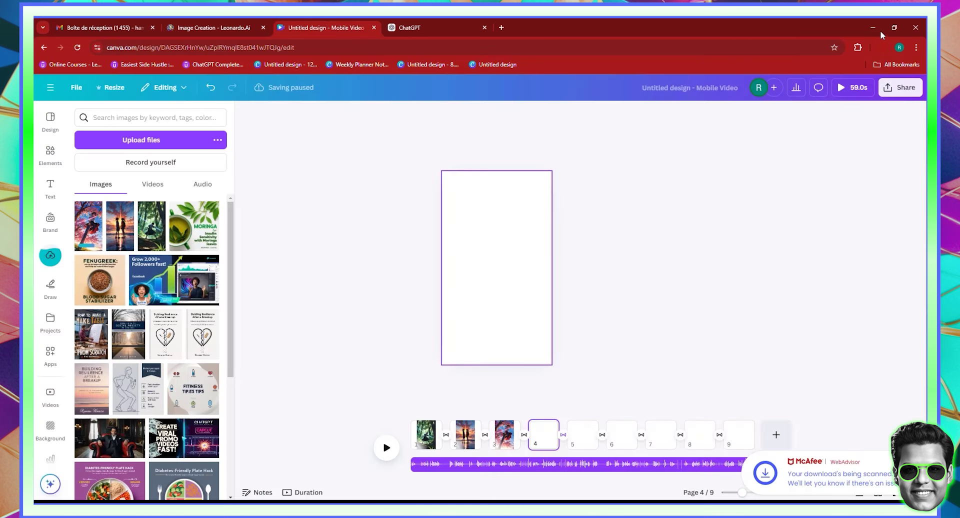
pyautogui.click(883, 47)
pyautogui.moveTo(815, 92); pyautogui.dragTo(533, 250)
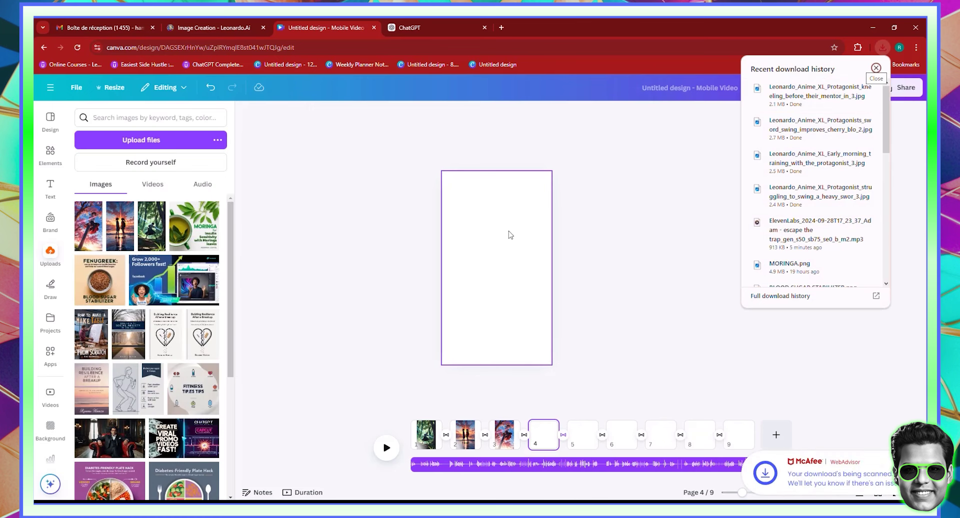
# Step: Download the second "Quick flashes of the protagonist training" seasons image from Leonardo.Ai and place it on page 5 of the Canva video
pyautogui.click(582, 435)
pyautogui.click(223, 27)
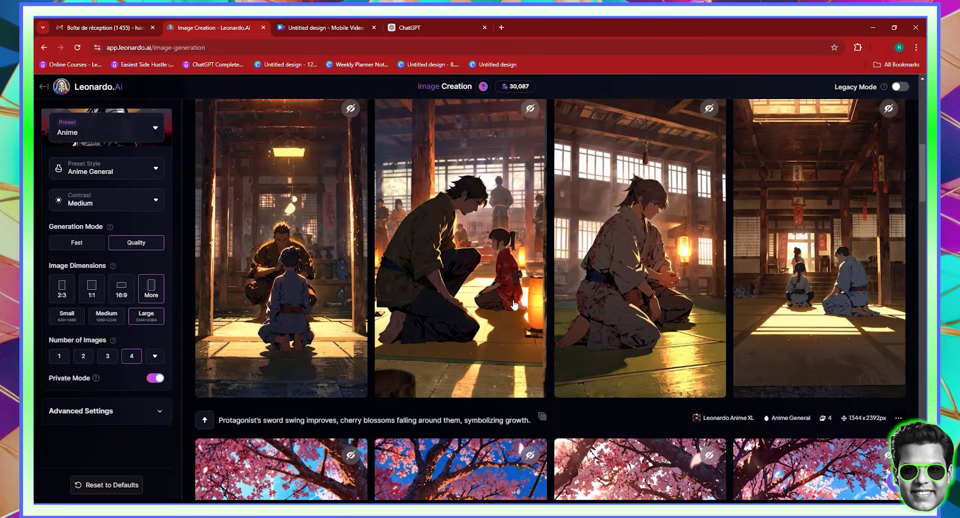
pyautogui.scroll(5, 538, 326)
pyautogui.scroll(-1, 538, 326)
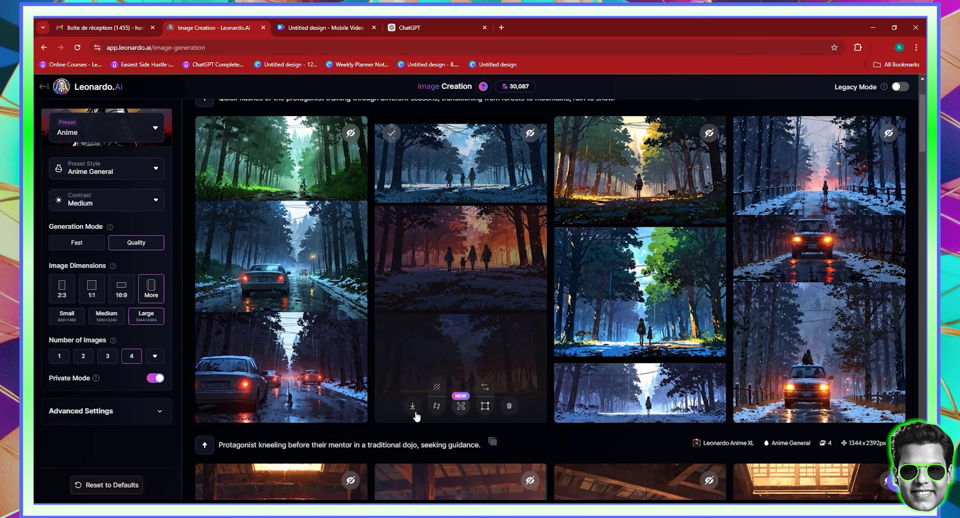
pyautogui.click(414, 412)
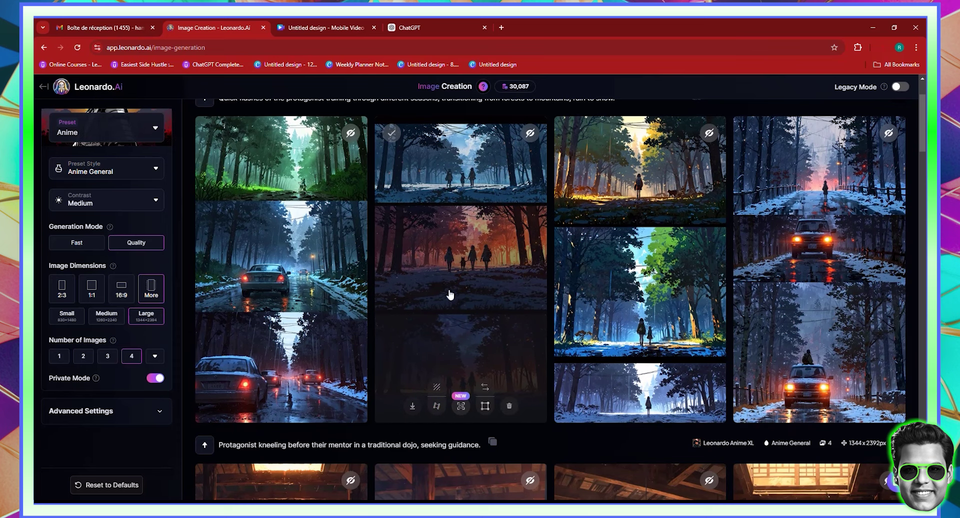
pyautogui.click(375, 30)
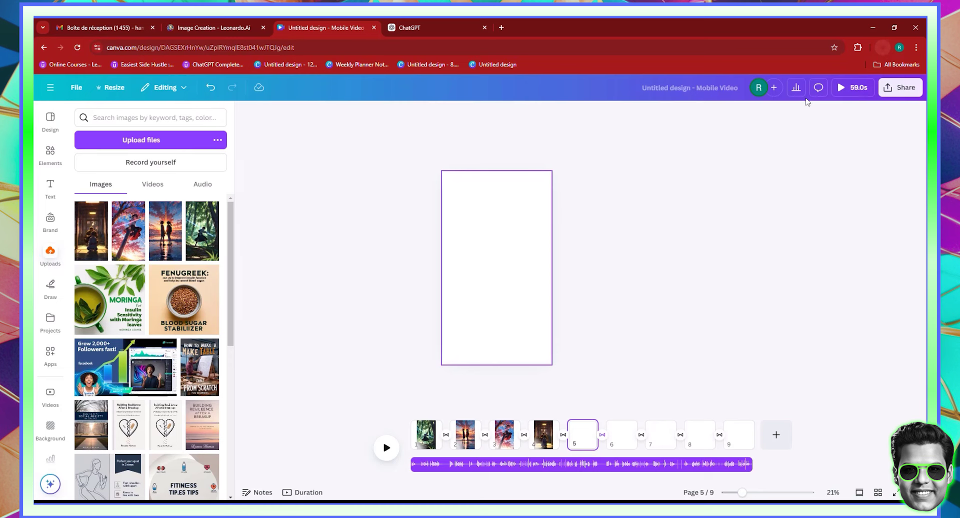
pyautogui.click(883, 47)
pyautogui.moveTo(805, 92); pyautogui.dragTo(473, 256)
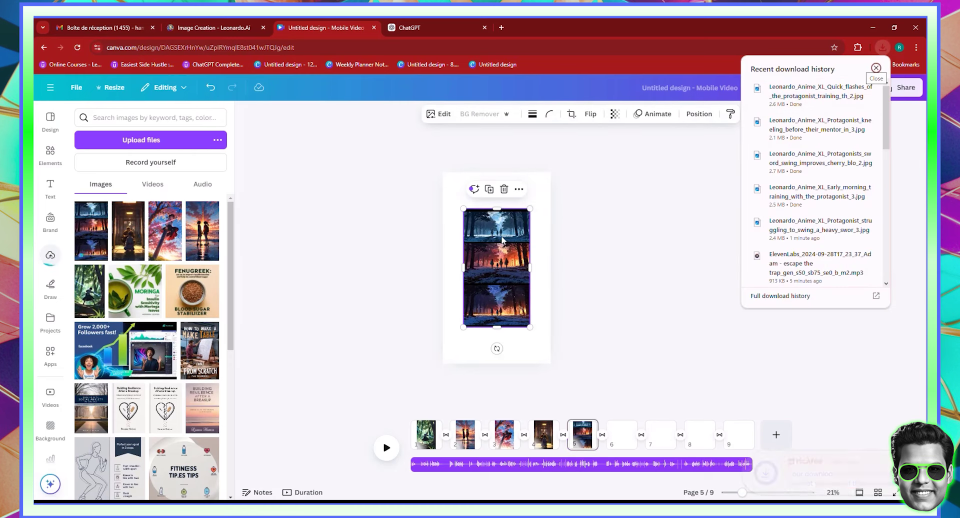
# Step: Move the ChatGPT tab beside Leonardo.Ai and copy the visual description of the protagonist striking with precision and power
pyautogui.click(251, 25)
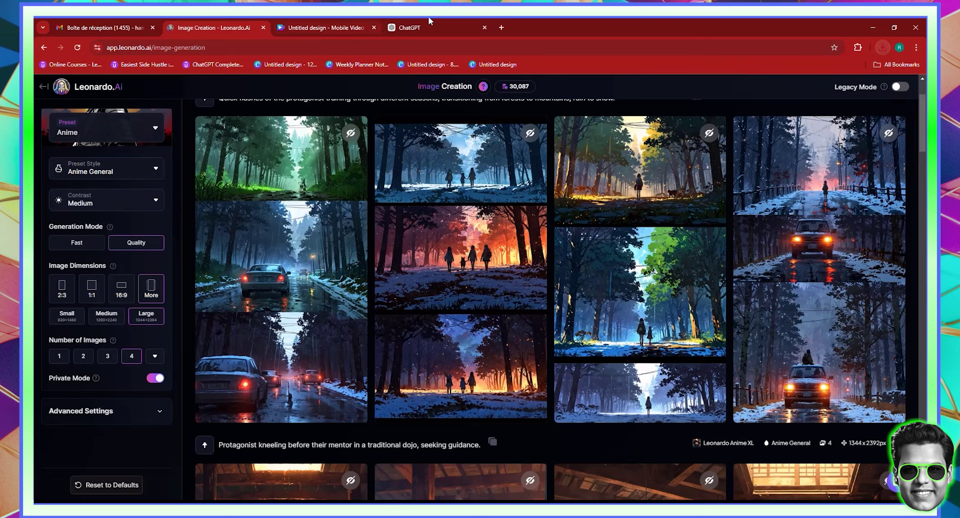
pyautogui.moveTo(410, 27); pyautogui.dragTo(299, 28)
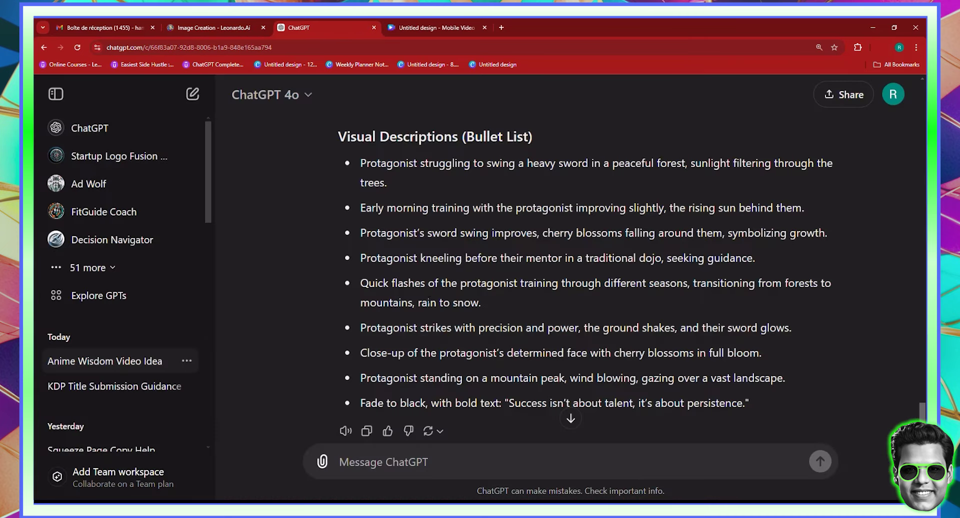
pyautogui.moveTo(483, 304); pyautogui.dragTo(364, 178)
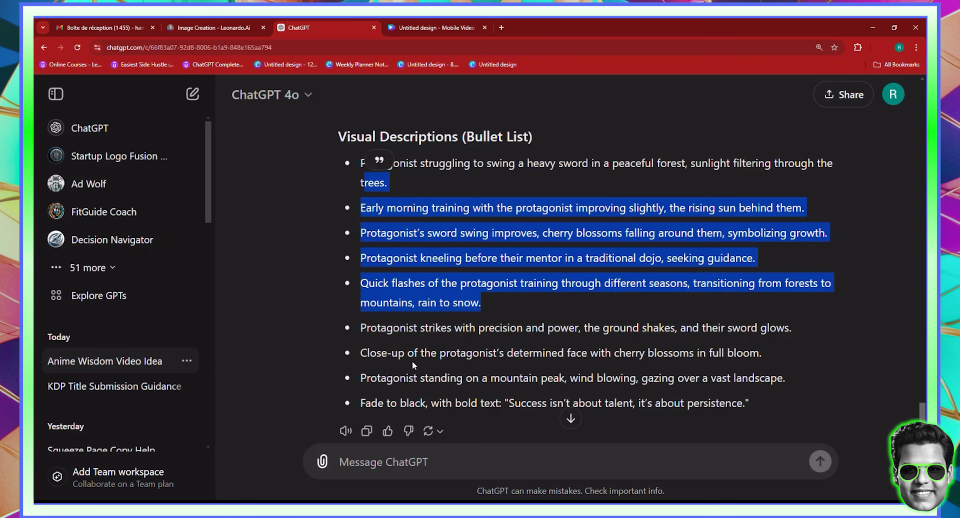
pyautogui.moveTo(361, 328); pyautogui.dragTo(792, 327)
pyautogui.hotkey('ctrl', 'c')
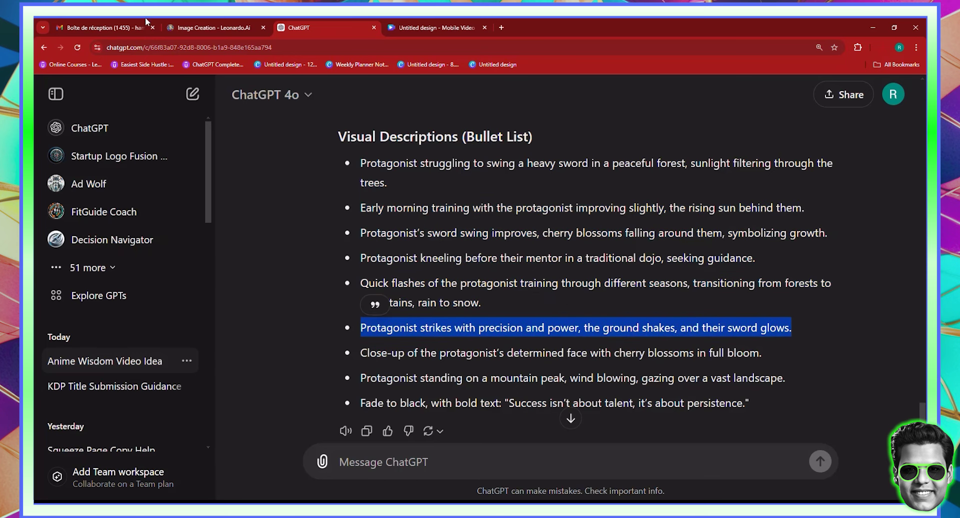
# Step: Replace the Leonardo.Ai prompt with "Protagonist strikes with precision and power, the ground shakes, and their sword glows." and generate the images
pyautogui.click(220, 29)
pyautogui.scroll(3, 329, 167)
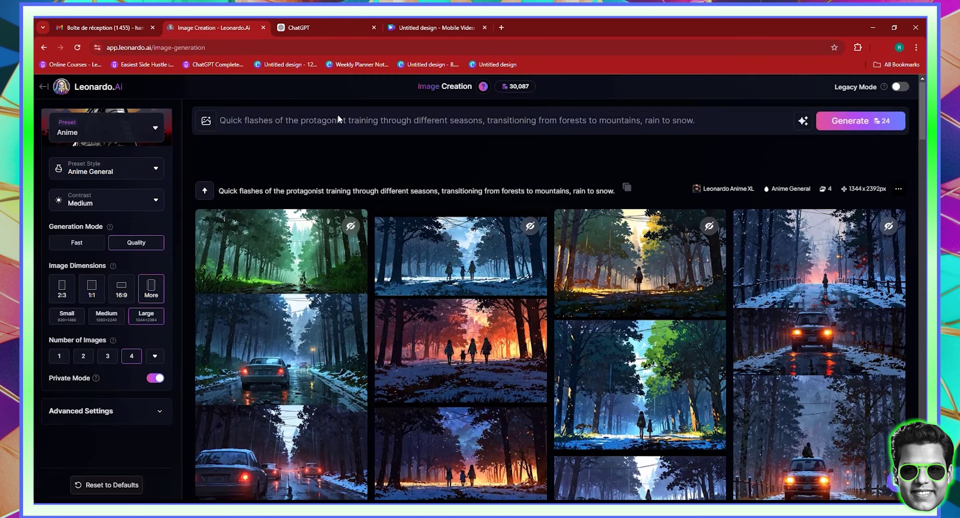
pyautogui.tripleClick(326, 121)
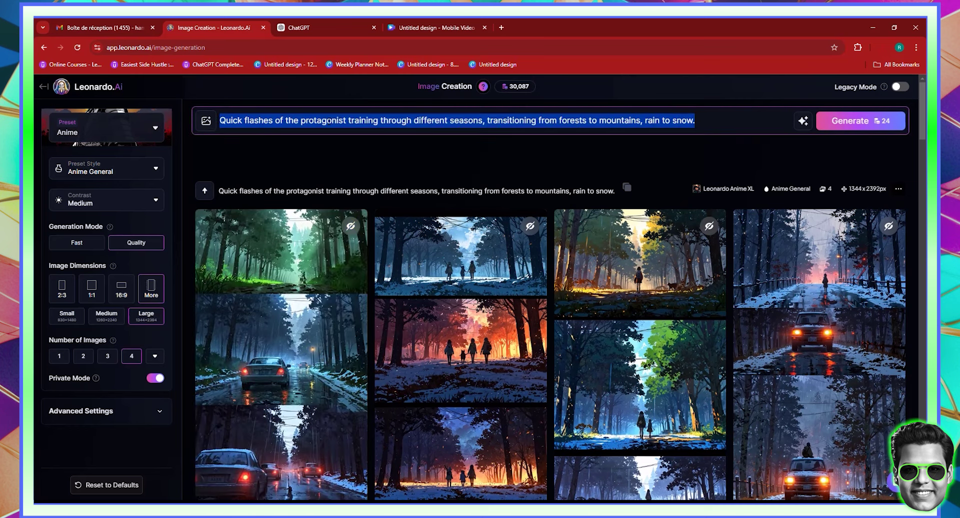
pyautogui.rightClick(325, 125)
pyautogui.click(350, 189)
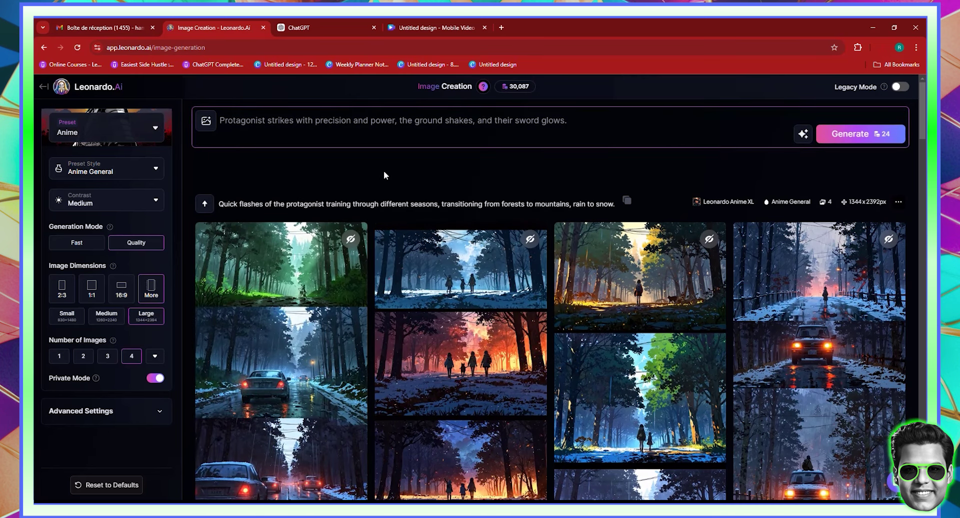
pyautogui.press('BackSpace')
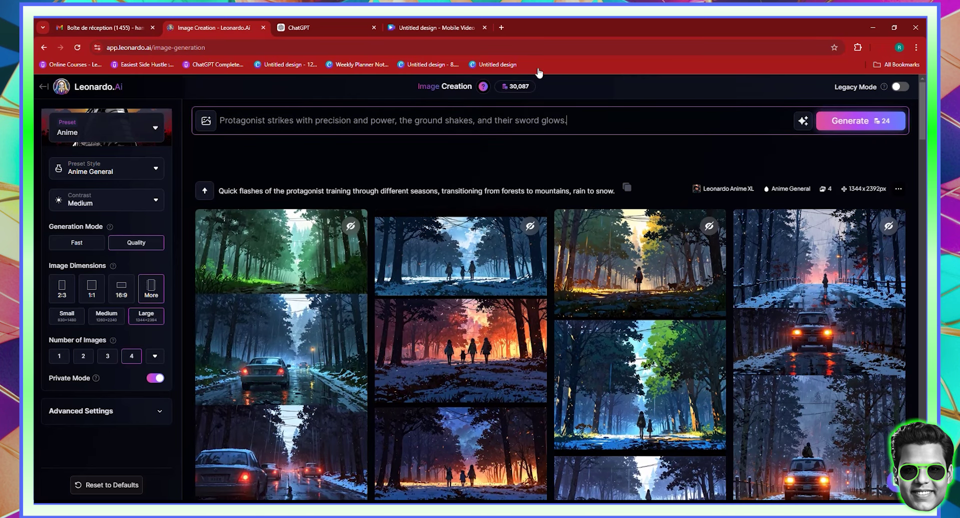
pyautogui.press('Return')
# Step: Copy ChatGPT's description "Close-up of the protagonist's determined face with cherry blossoms in full bloom." and set it as the Leonardo.Ai prompt
pyautogui.click(338, 22)
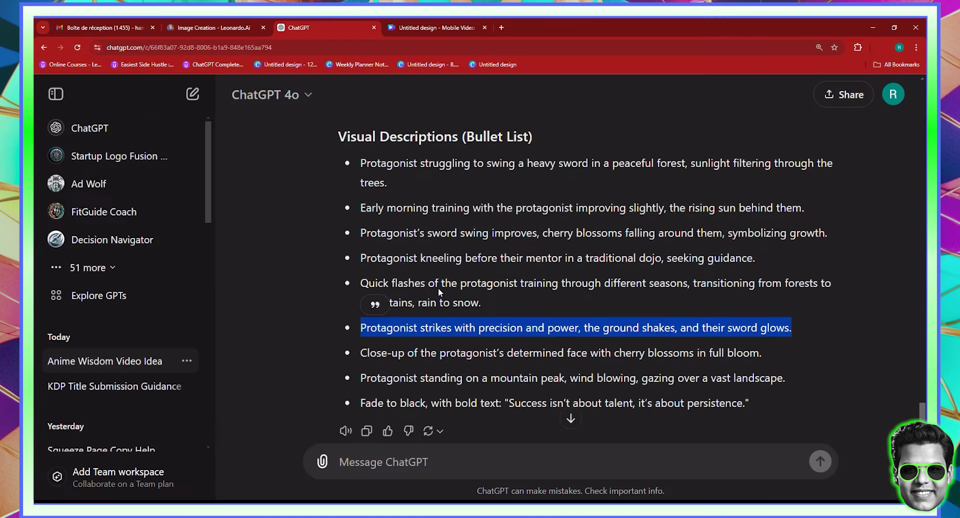
pyautogui.tripleClick(436, 306)
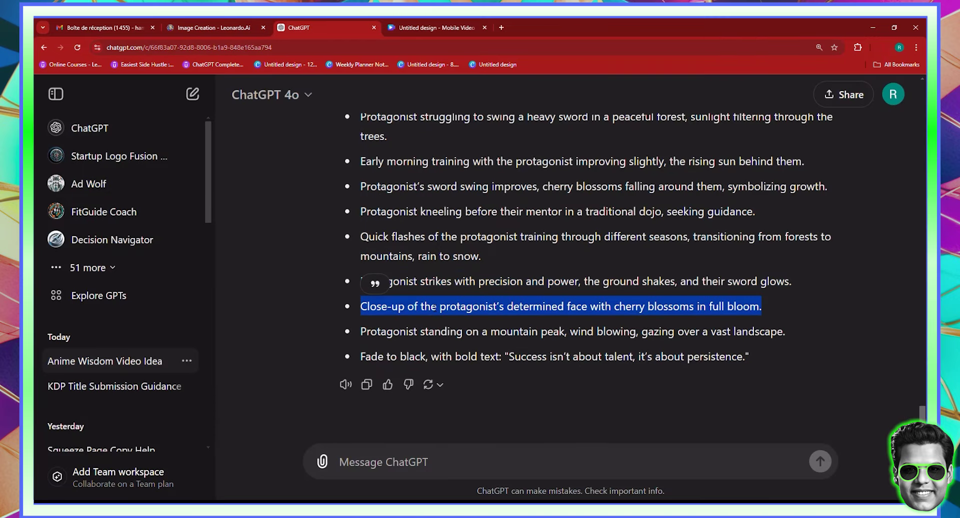
pyautogui.rightClick(434, 306)
pyautogui.click(461, 325)
pyautogui.click(214, 27)
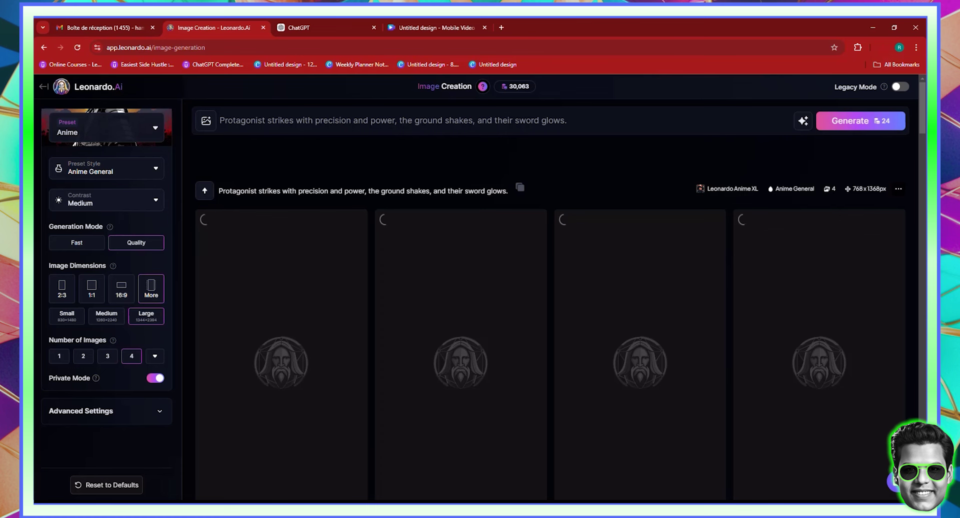
pyautogui.tripleClick(393, 120)
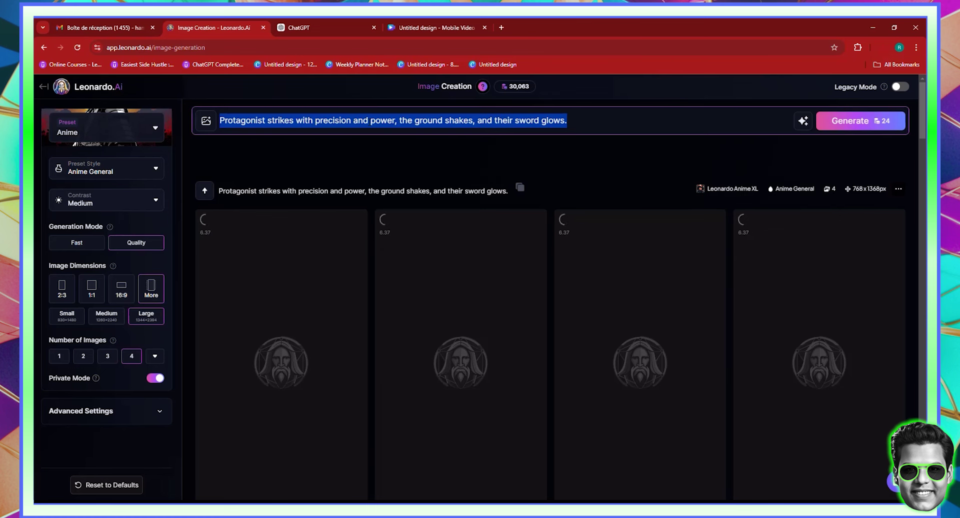
pyautogui.rightClick(369, 121)
pyautogui.click(423, 193)
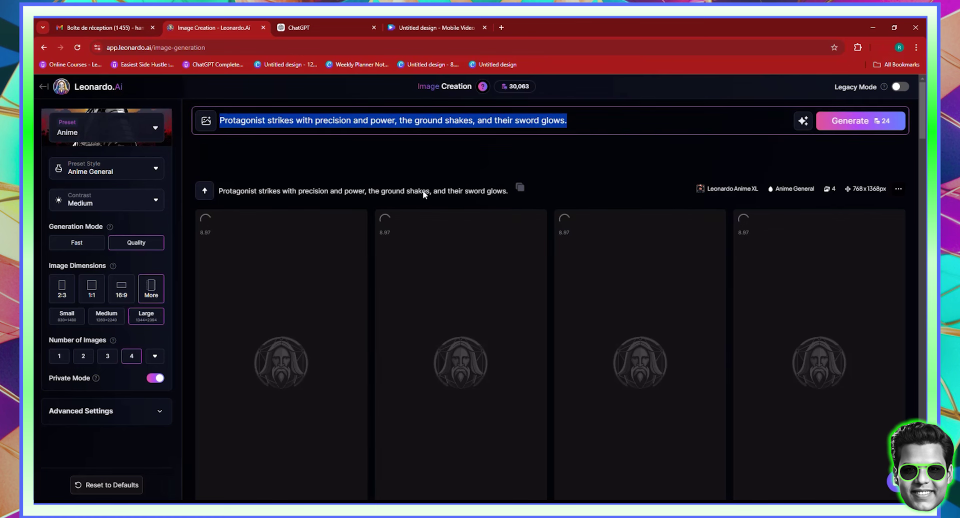
pyautogui.hotkey('ctrl', 'v')
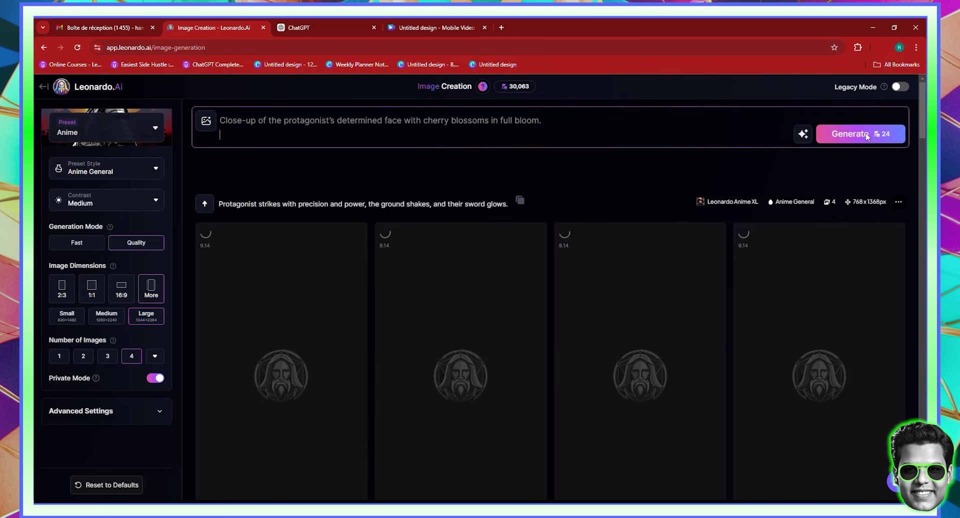
# Step: Copy the mountain peak description from ChatGPT and generate the images for the close-up prompt already entered in Leonardo.Ai
pyautogui.click(314, 26)
pyautogui.tripleClick(416, 330)
pyautogui.rightClick(416, 329)
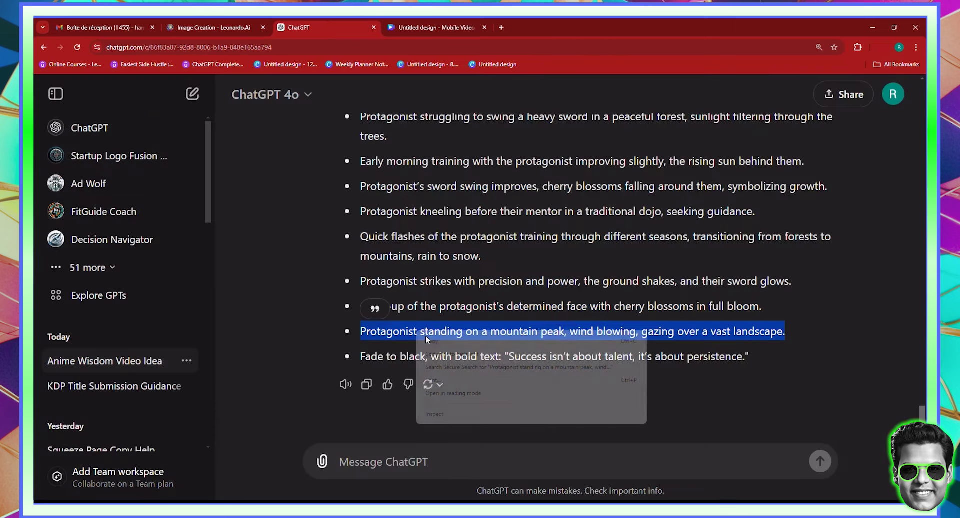
pyautogui.click(440, 336)
pyautogui.click(196, 25)
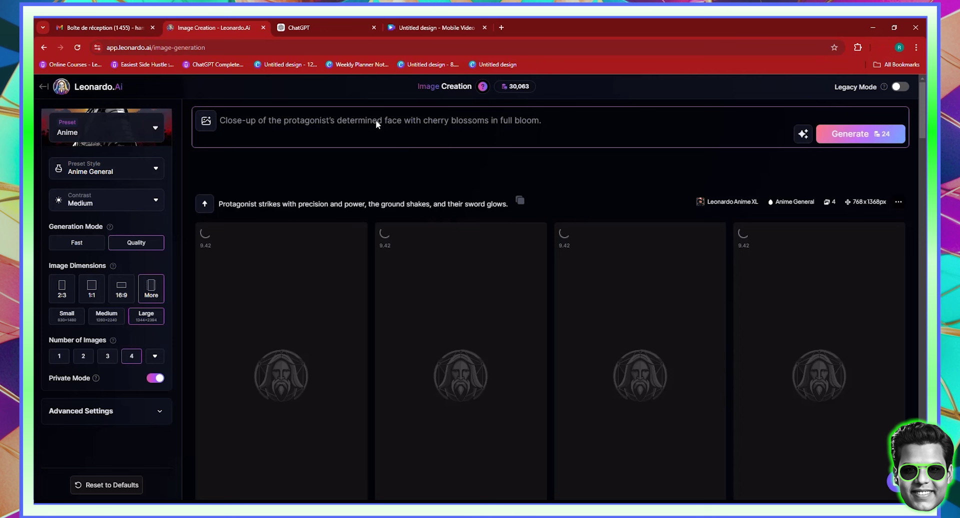
pyautogui.press('Return')
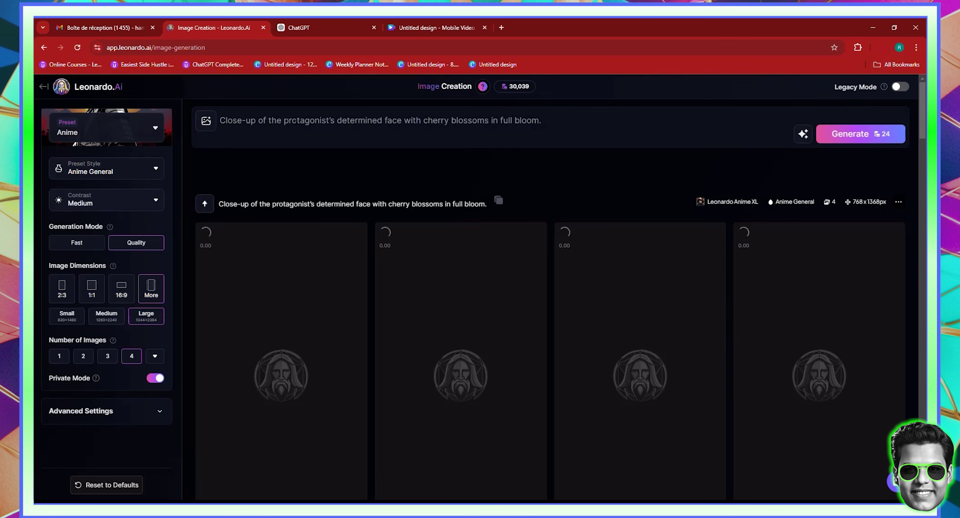
# Step: Replace the prompt with "Protagonist standing on a mountain peak, wind blowing, gazing over a vast landscape." and generate the images
pyautogui.hotkey('ctrl', 'a')
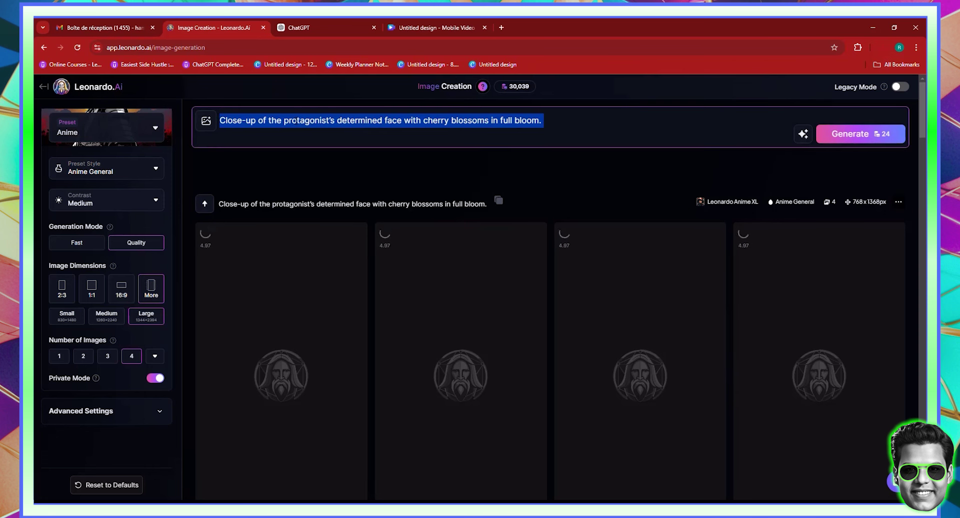
pyautogui.rightClick(294, 121)
pyautogui.click(310, 171)
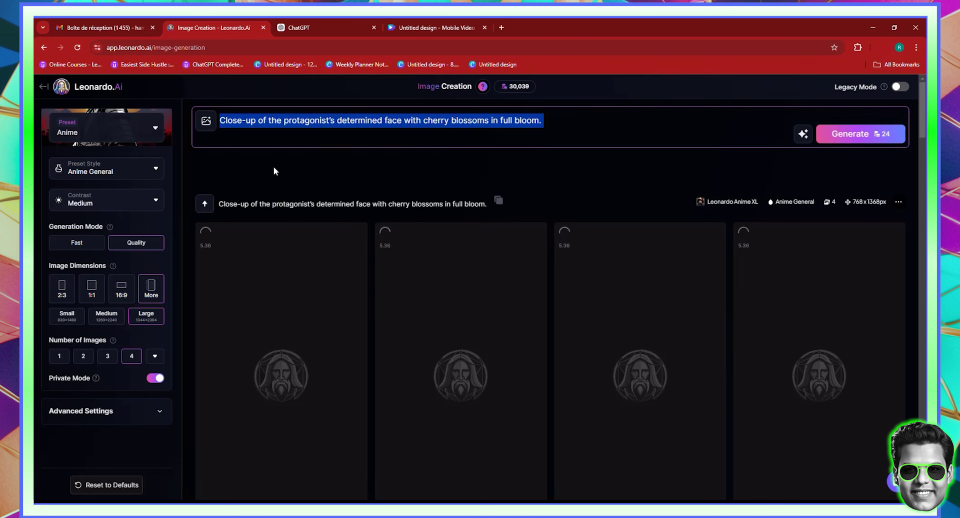
pyautogui.hotkey('ctrl', 'v')
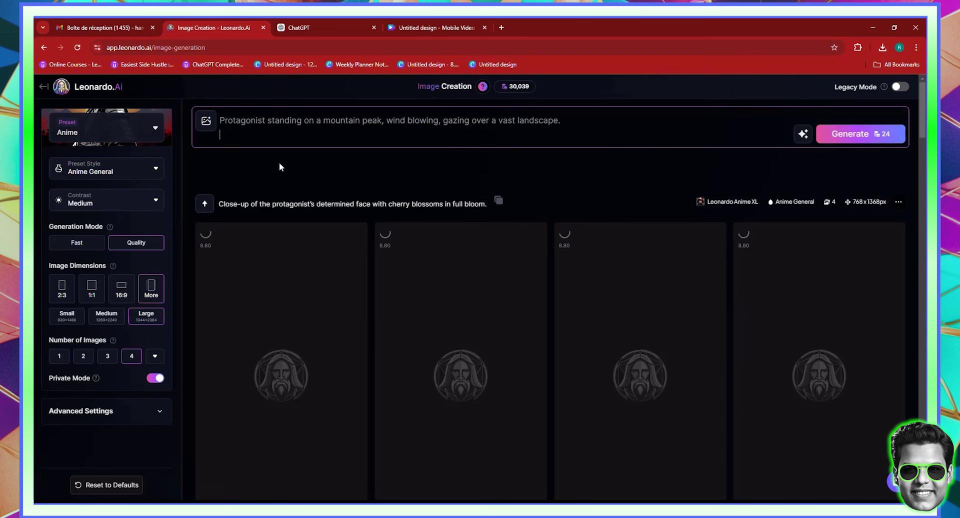
pyautogui.press('BackSpace')
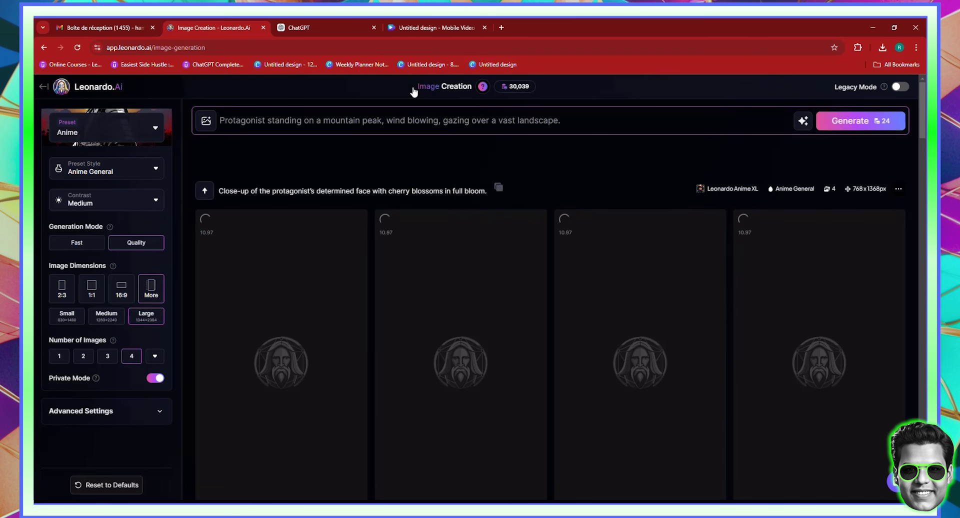
# Step: Copy the last visual description, "Fade to black, with bold text: "Success isn't about talent, it's about persistence."", from ChatGPT
pyautogui.click(299, 28)
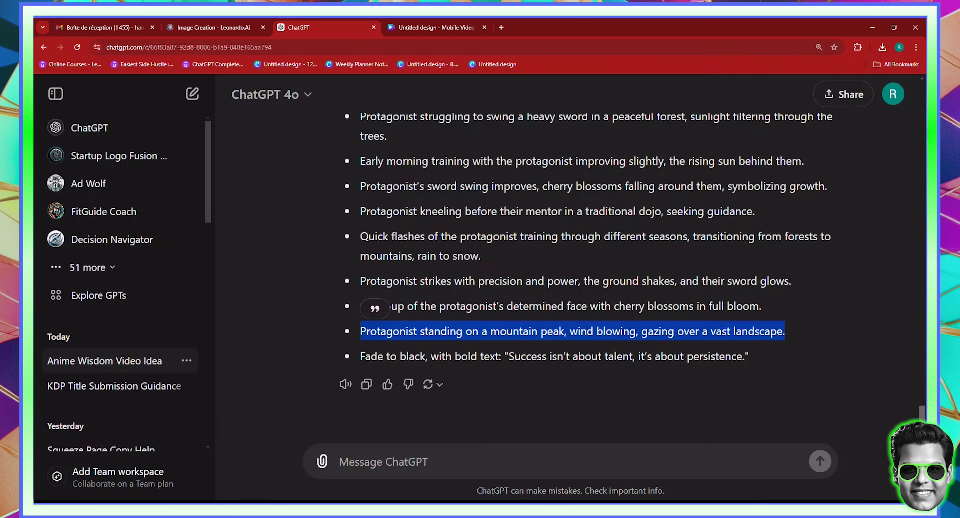
pyautogui.tripleClick(420, 356)
pyautogui.rightClick(420, 356)
pyautogui.click(433, 362)
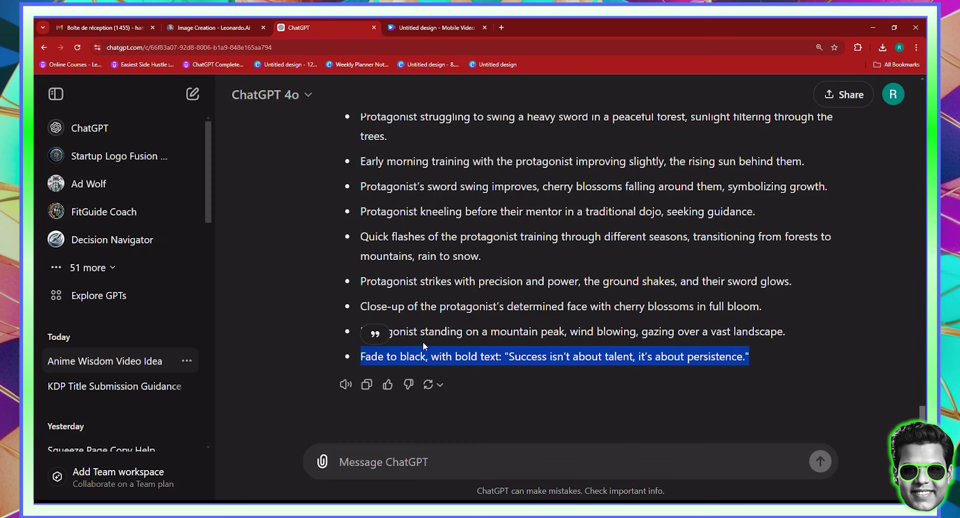
# Step: Replace the Leonardo.Ai prompt with "Fade to black, with bold text: "Success isn't about talent, it's about persistence."" and generate the images
pyautogui.click(235, 27)
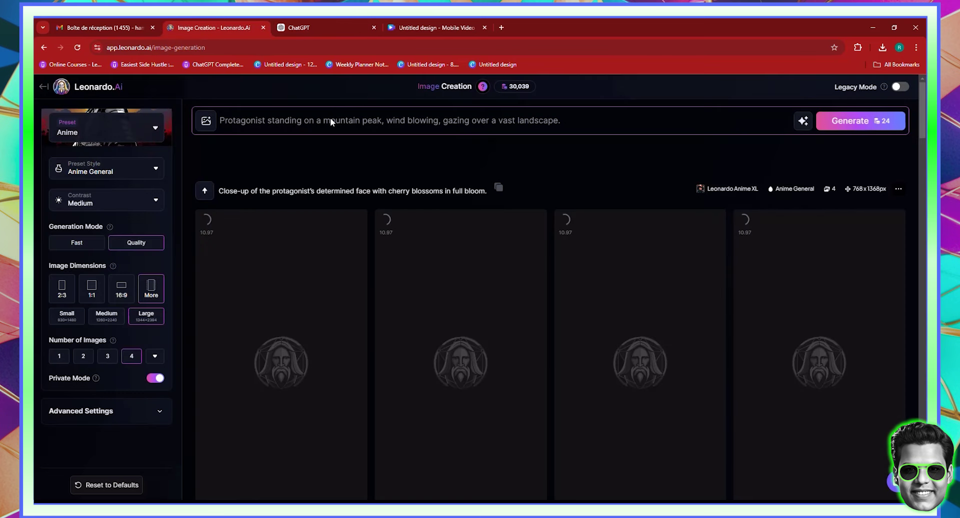
pyautogui.tripleClick(330, 119)
pyautogui.rightClick(329, 123)
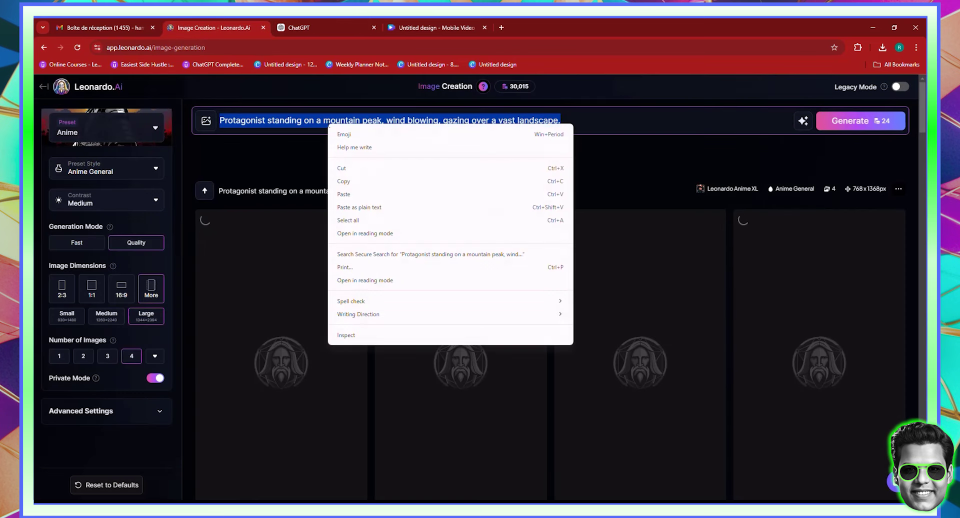
pyautogui.click(345, 182)
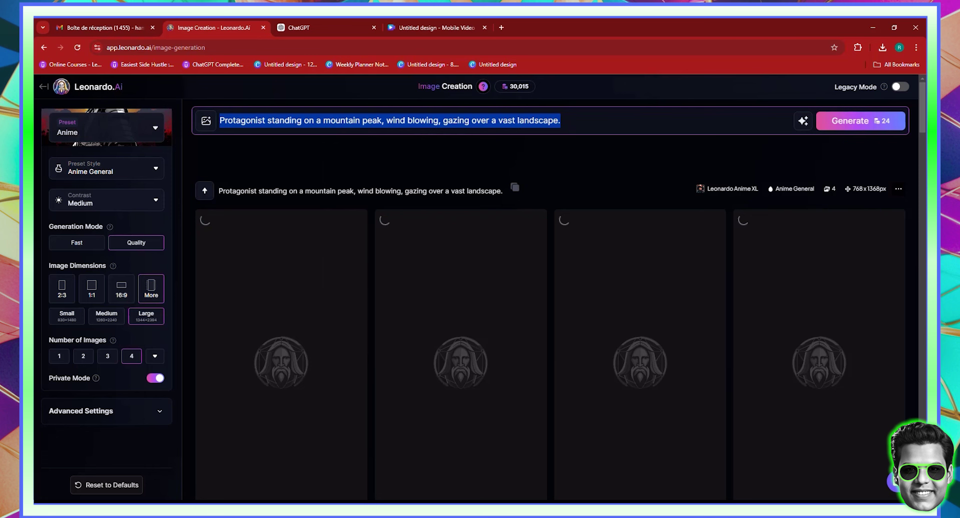
pyautogui.hotkey('ctrl', 'v')
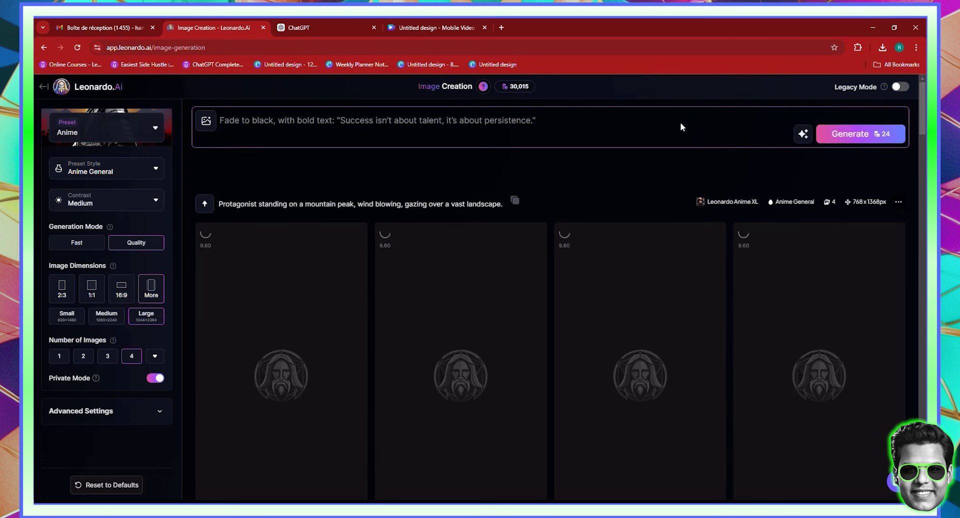
pyautogui.click(836, 140)
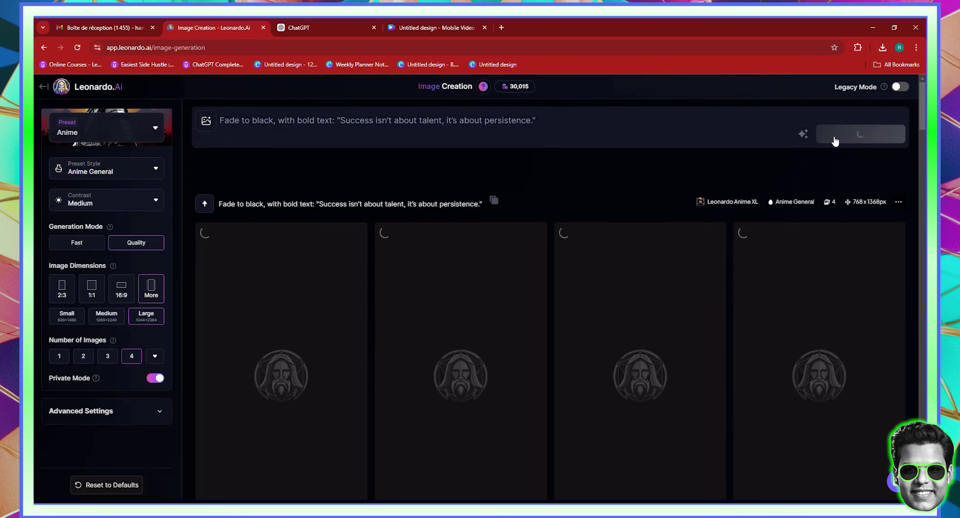
# Step: Find the shortened 45-second script in the ChatGPT conversation and copy its title "The Power of Consistency"
pyautogui.click(329, 26)
pyautogui.scroll(5, 454, 255)
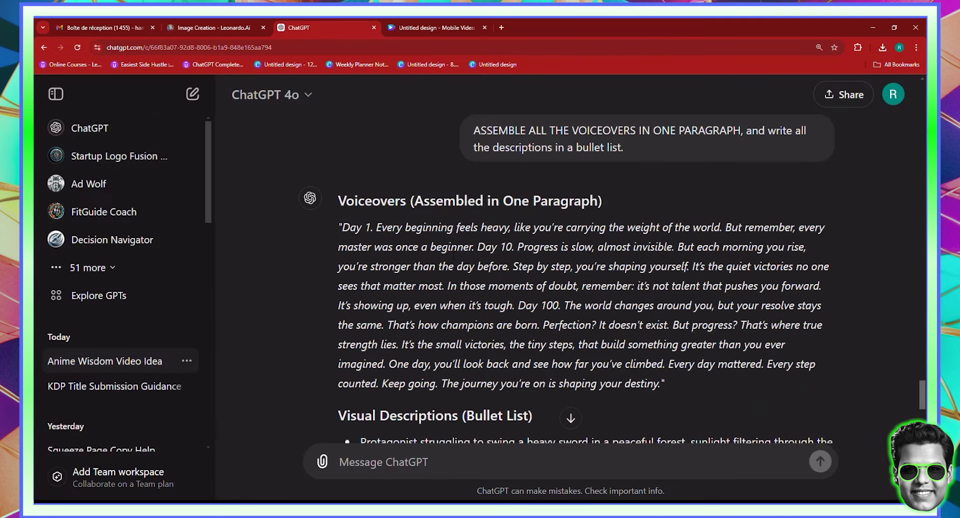
pyautogui.scroll(10, 453, 257)
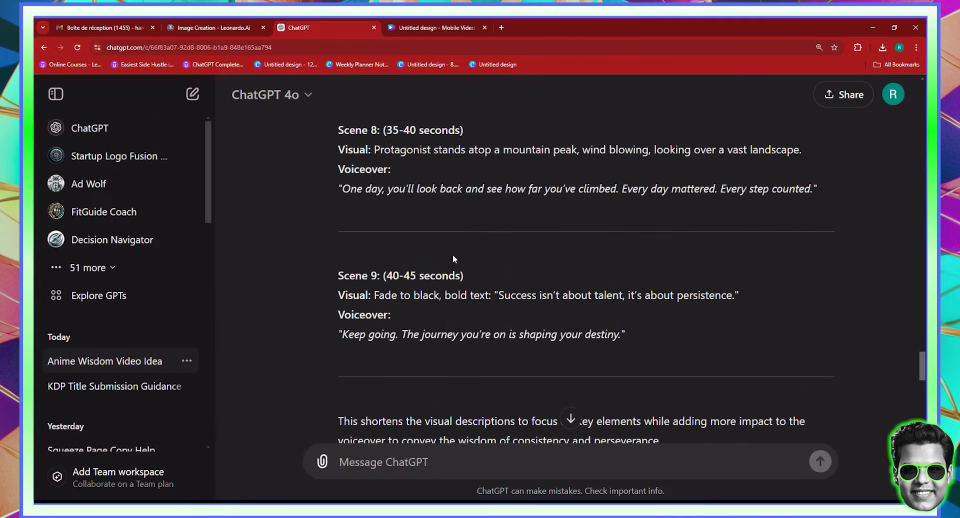
pyautogui.scroll(10, 453, 258)
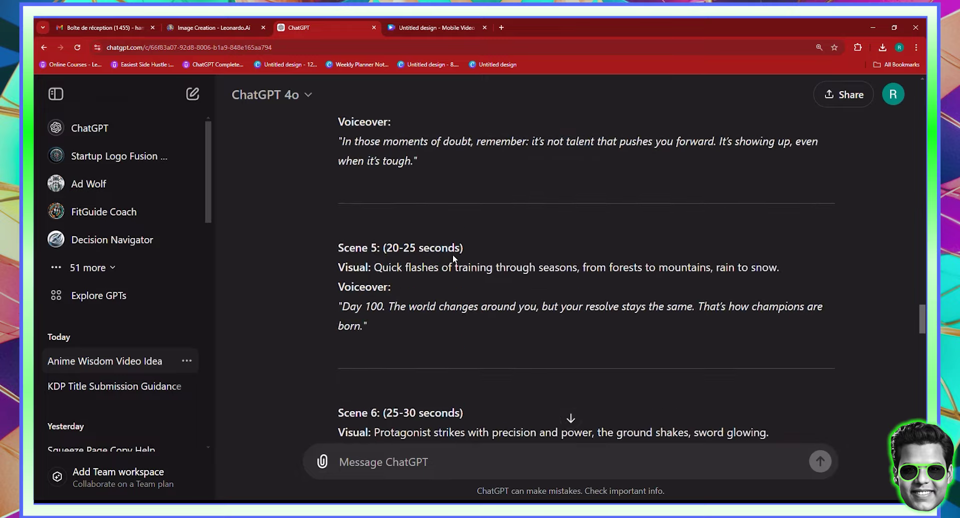
pyautogui.scroll(10, 453, 258)
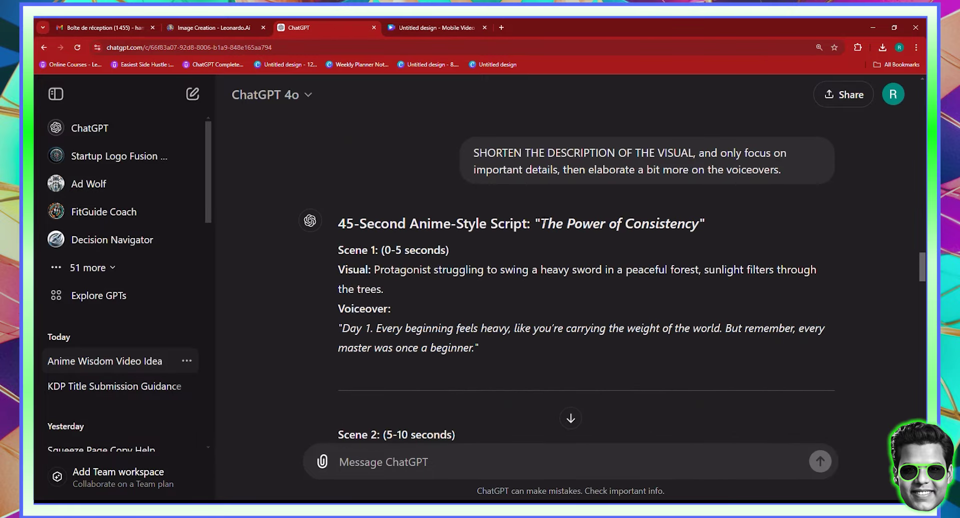
pyautogui.moveTo(540, 223); pyautogui.dragTo(697, 235)
pyautogui.rightClick(689, 223)
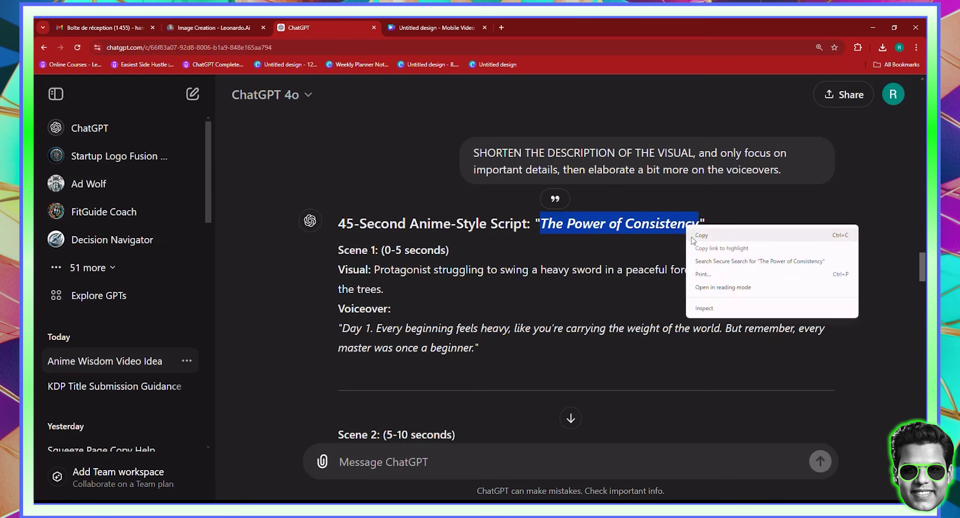
pyautogui.click(694, 237)
# Step: Rename the Canva mobile video design to "The Power of Consistency"
pyautogui.click(450, 27)
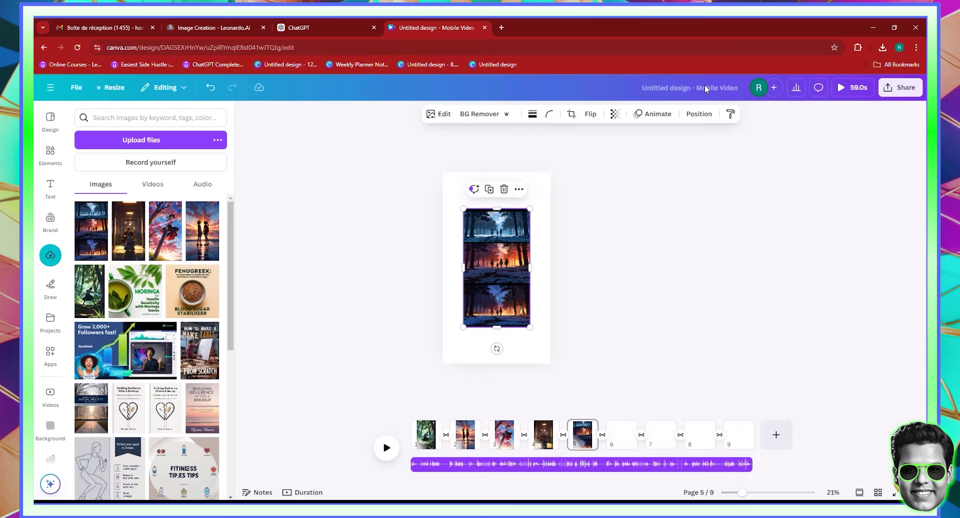
pyautogui.click(706, 88)
pyautogui.hotkey('ctrl', 'v')
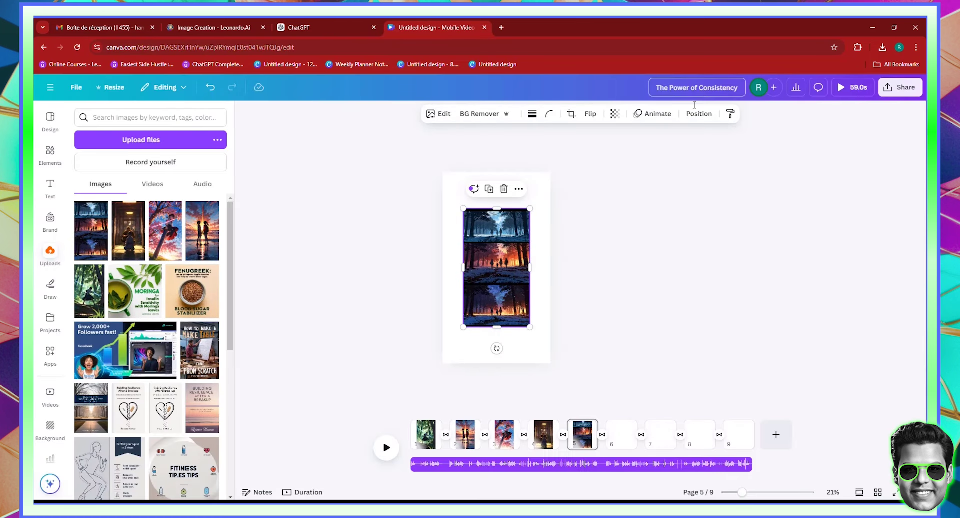
pyautogui.click(634, 185)
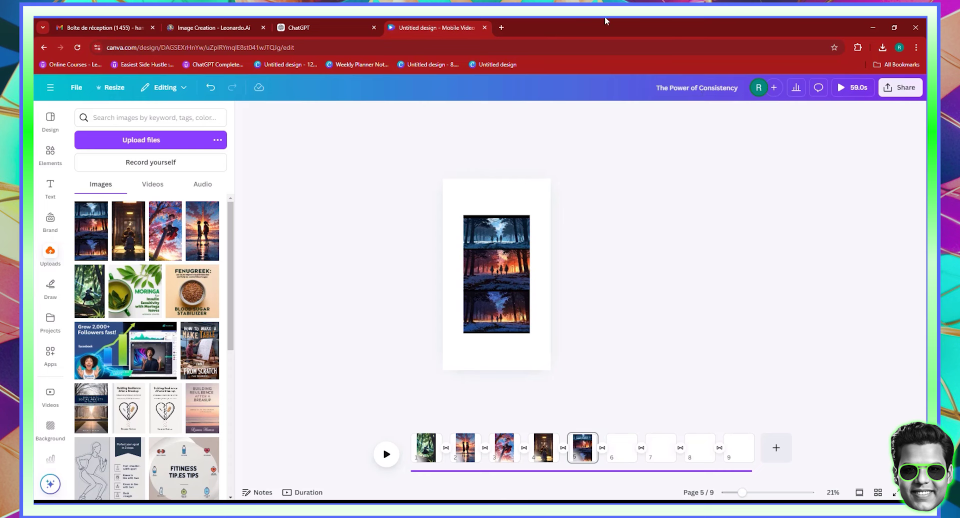
# Step: Put the Leonardo.Ai tab beside the Canva tab and download the second image generated for the "Protagonist strikes with precision and power" prompt
pyautogui.moveTo(210, 27); pyautogui.dragTo(325, 27)
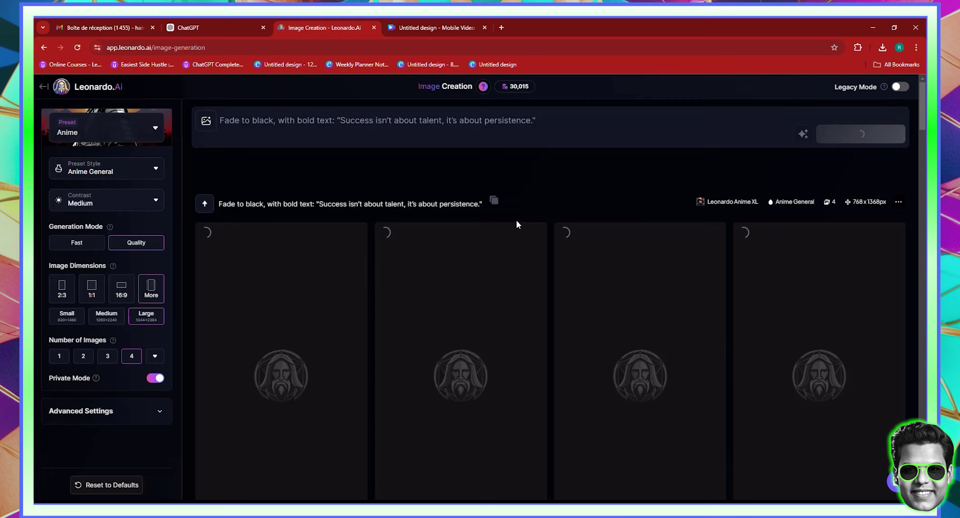
pyautogui.scroll(-8, 924, 83)
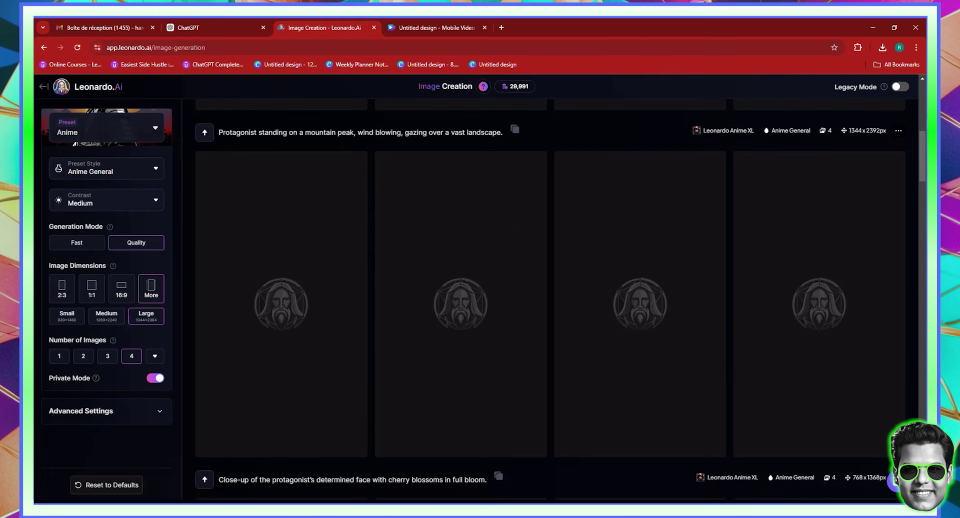
pyautogui.scroll(-13, 554, 242)
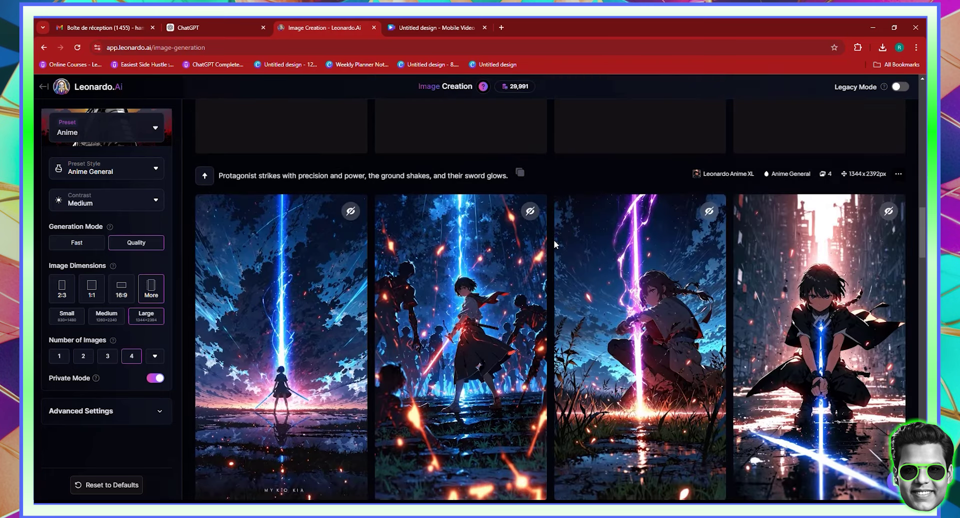
pyautogui.scroll(-8, 554, 243)
pyautogui.scroll(6, 554, 243)
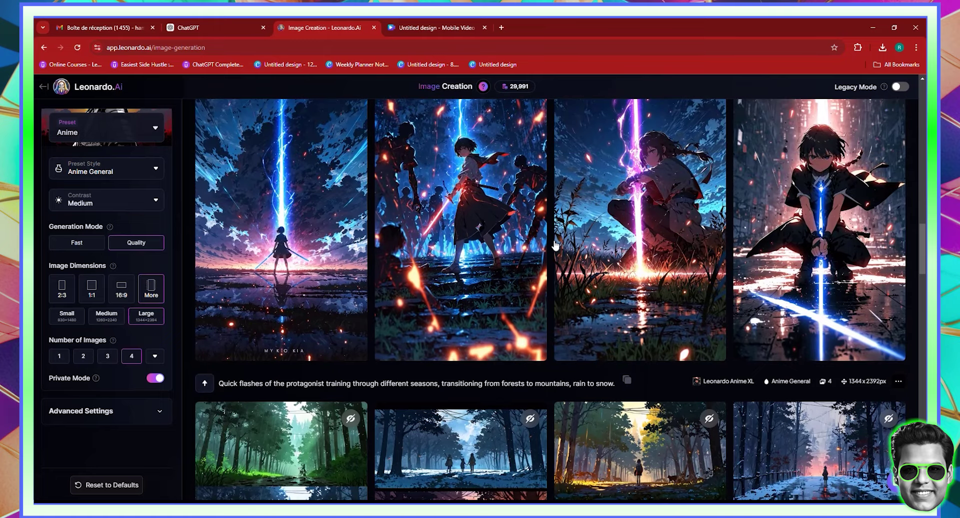
pyautogui.moveTo(718, 285)
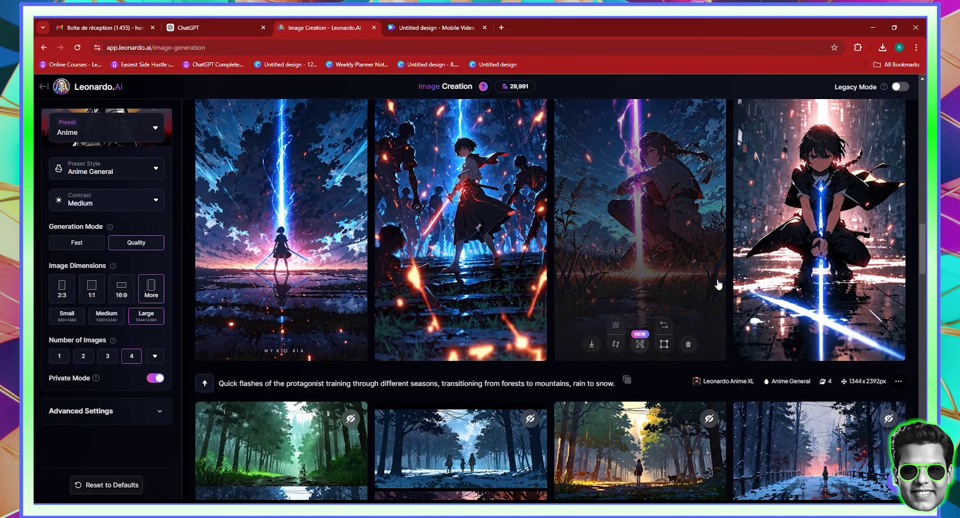
pyautogui.scroll(2, 718, 285)
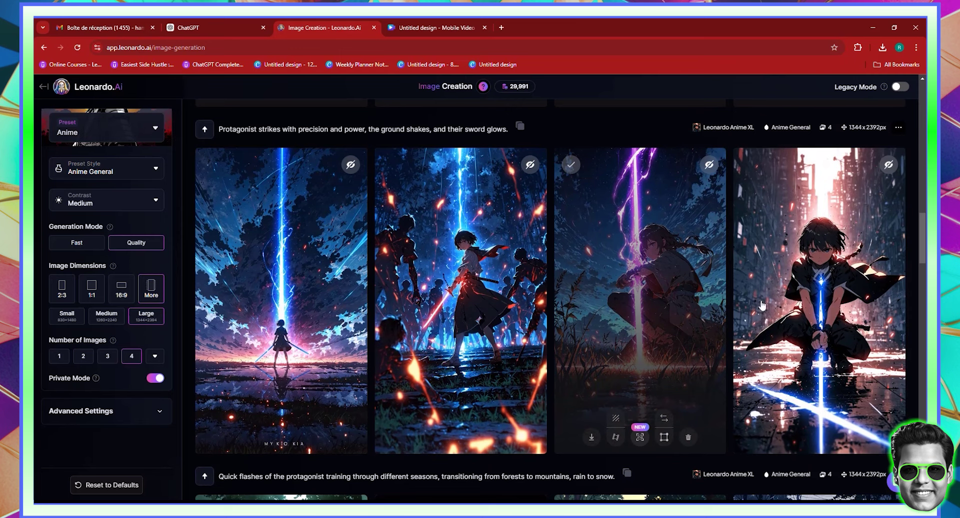
pyautogui.moveTo(430, 444)
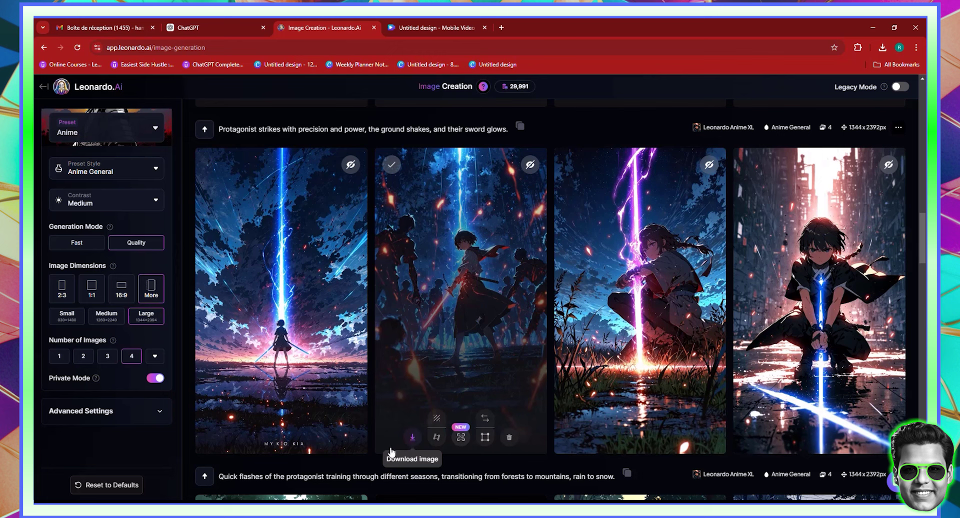
pyautogui.click(412, 437)
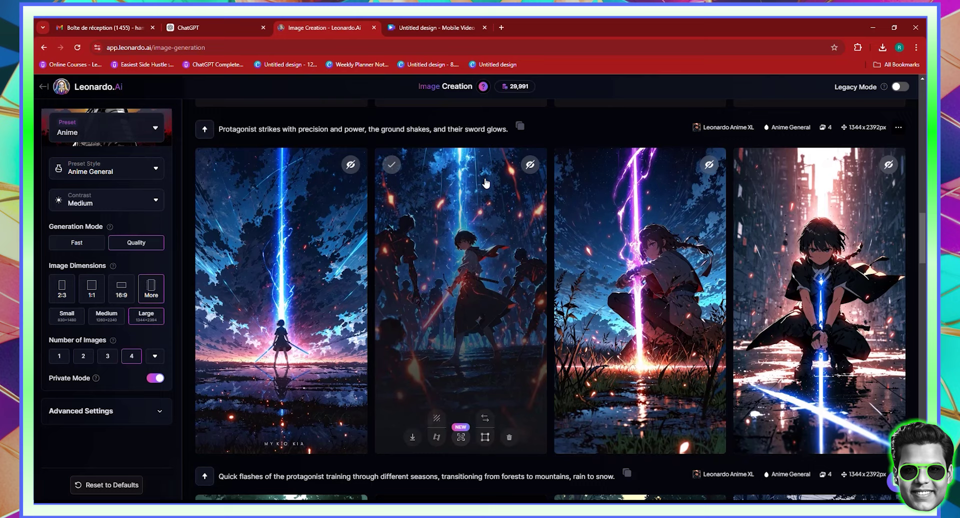
# Step: Place the downloaded image Leonardo_Anime_XL_Protagonist_strikes_with_precision_and_power_2.jpg on empty page 6 of the Canva video
pyautogui.click(463, 23)
pyautogui.click(628, 447)
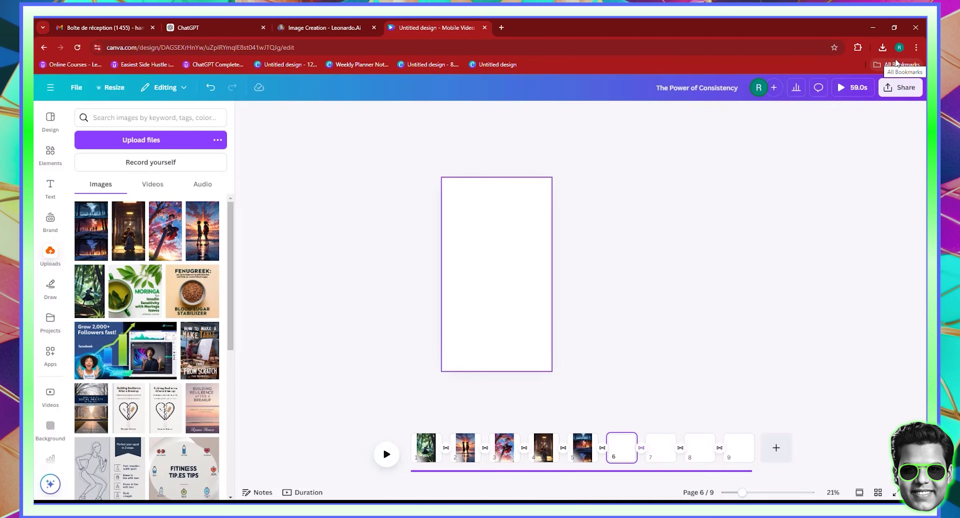
pyautogui.click(370, 22)
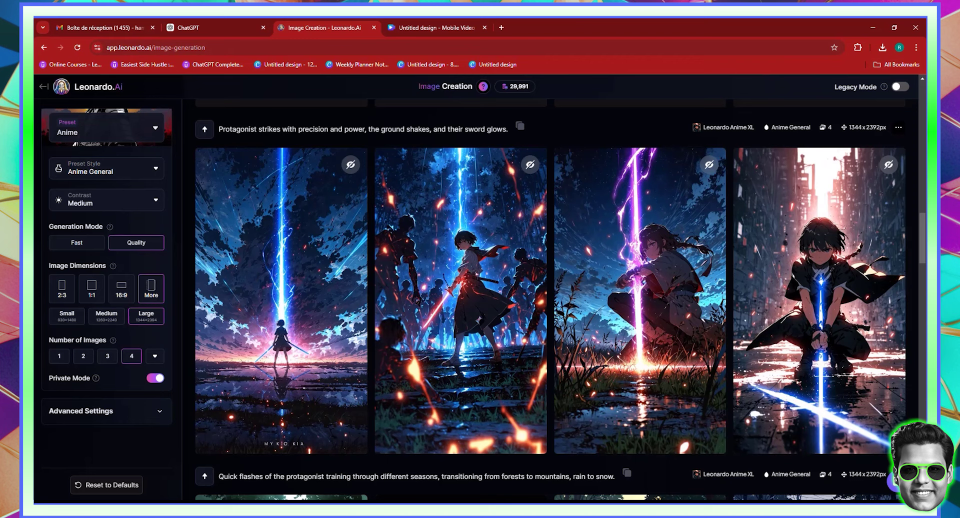
pyautogui.click(883, 48)
pyautogui.click(883, 48)
pyautogui.moveTo(423, 402)
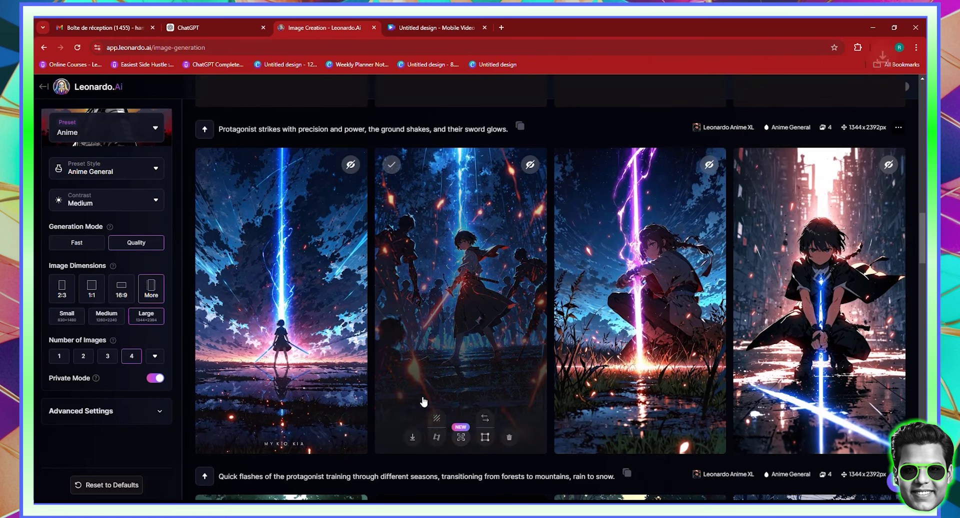
pyautogui.click(414, 22)
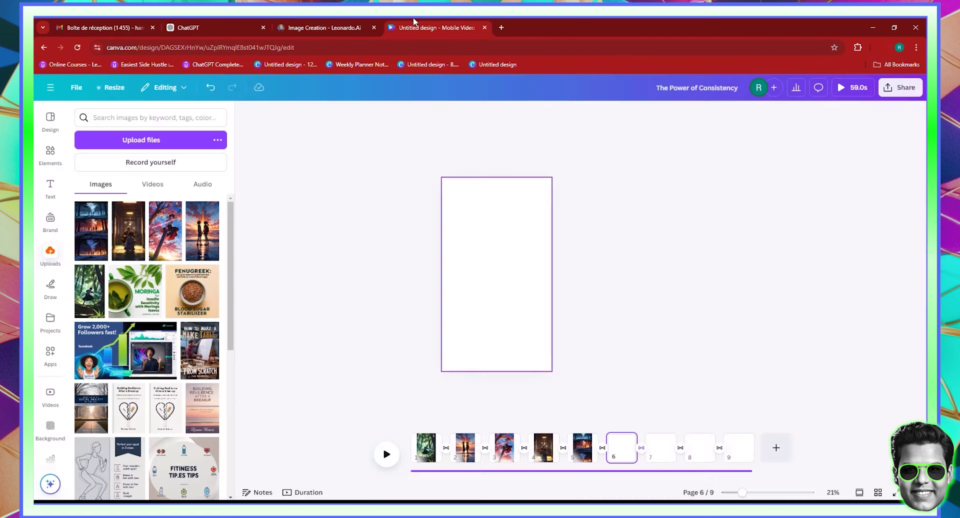
pyautogui.click(881, 46)
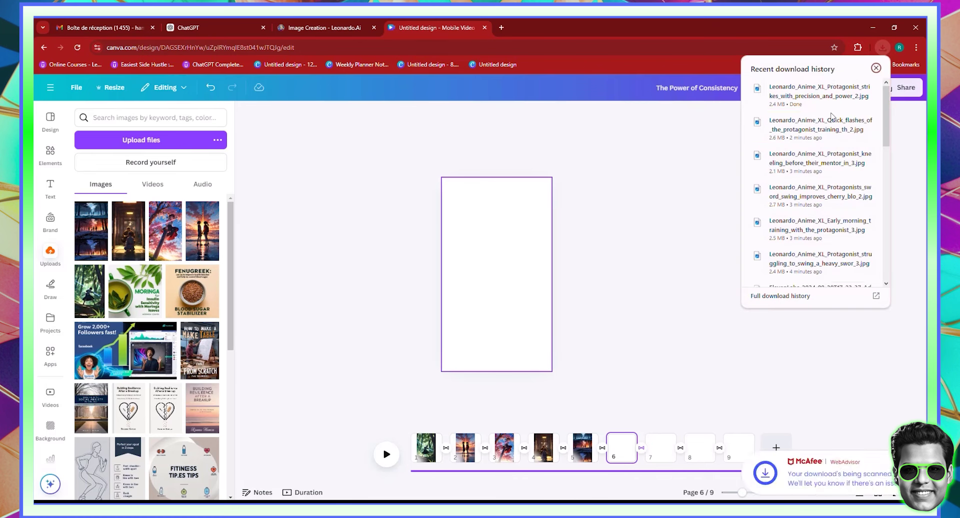
pyautogui.moveTo(807, 88); pyautogui.dragTo(503, 274)
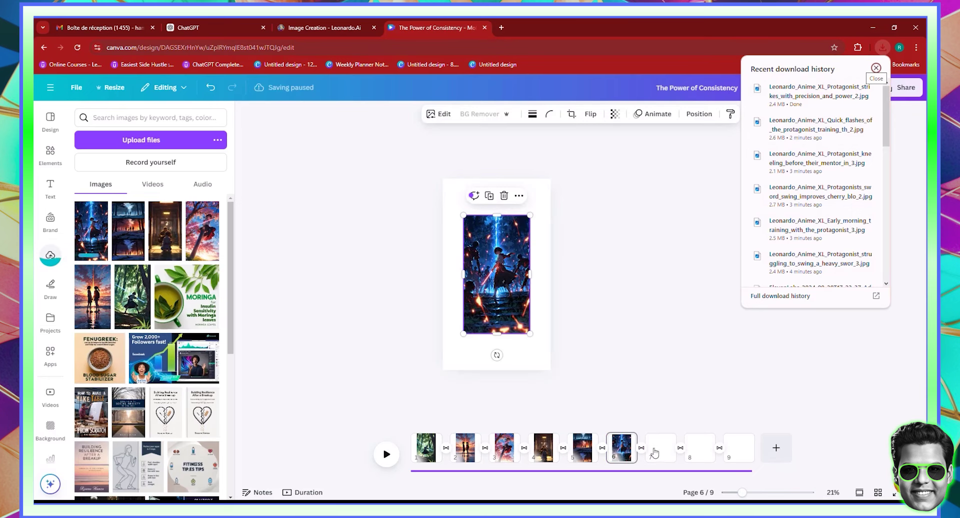
# Step: Download the fourth cherry blossom close-up image from Leonardo.Ai and look over the mountain peak and fade-to-black results
pyautogui.click(293, 22)
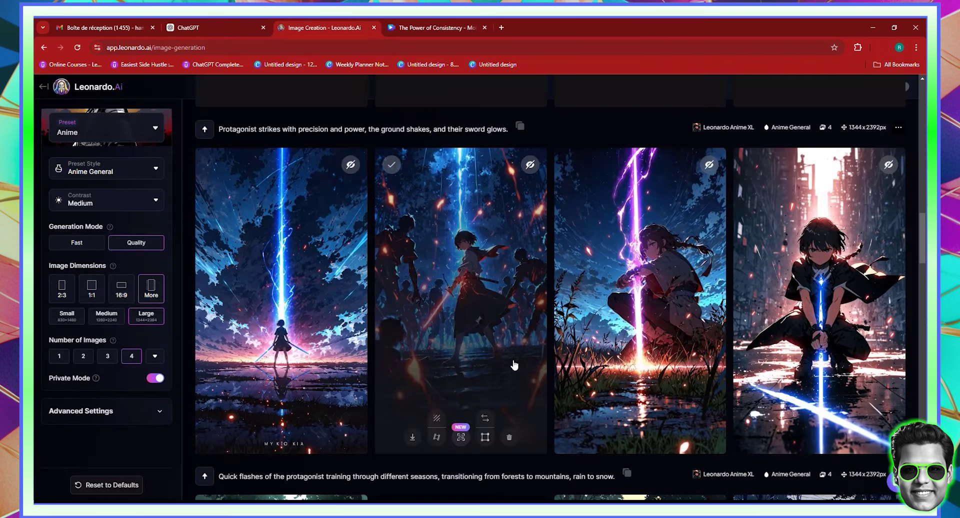
pyautogui.scroll(7, 514, 365)
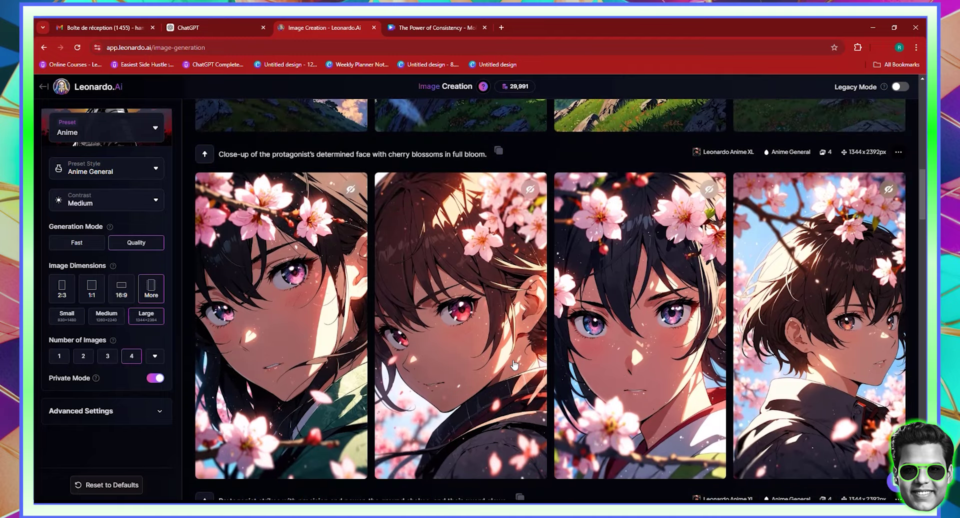
pyautogui.moveTo(514, 365)
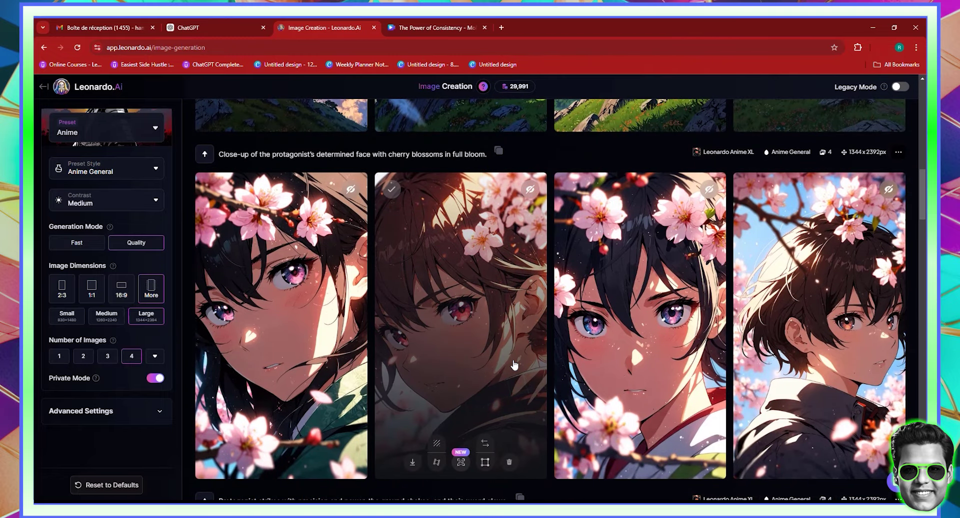
pyautogui.moveTo(877, 330)
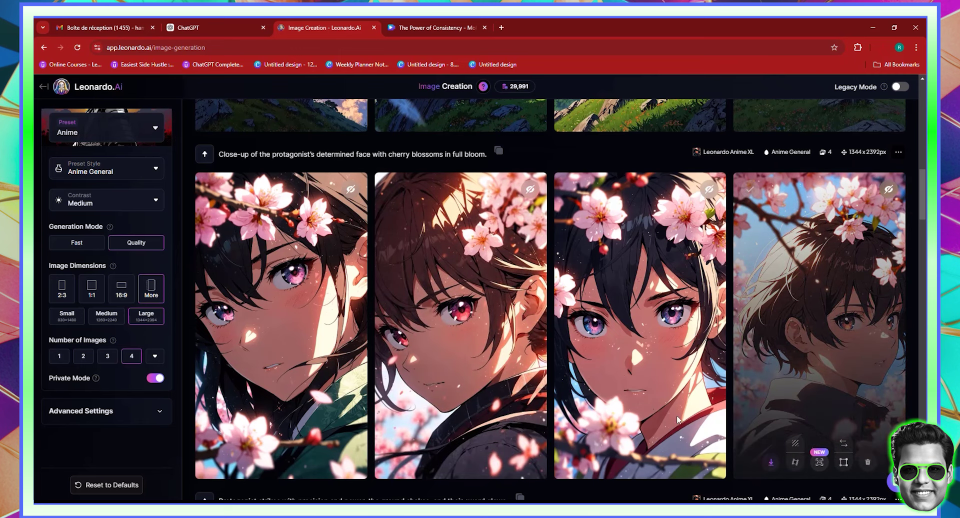
pyautogui.scroll(5, 675, 415)
pyautogui.scroll(8, 670, 409)
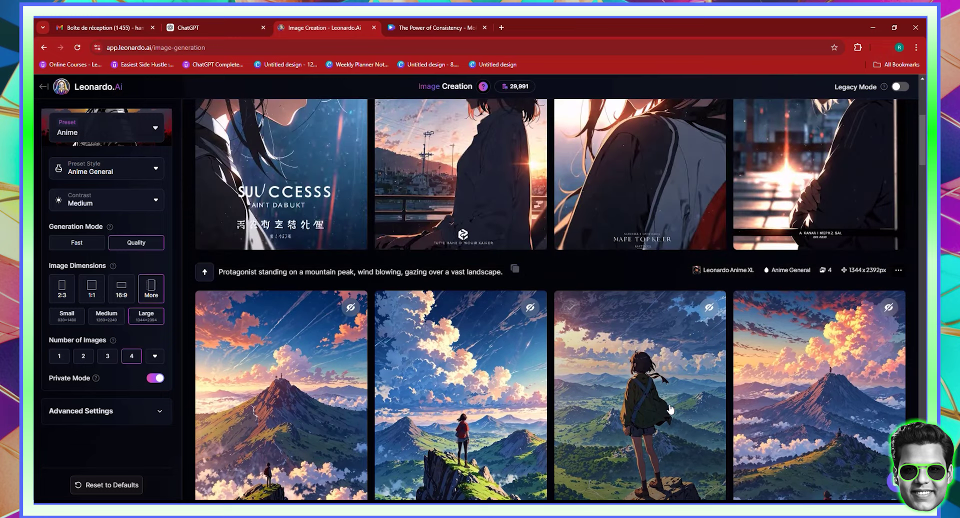
pyautogui.scroll(3, 671, 409)
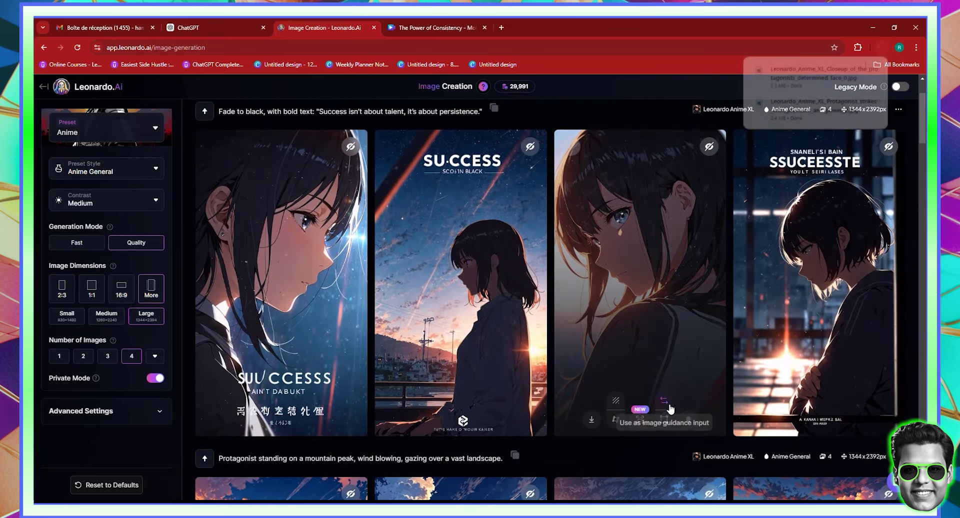
# Step: Switch to Canva and place the downloaded image Leonardo_Anime_XL_Closeup_of_the_protagonists_determined_face_0.jpg on empty page 7 of the video
pyautogui.scroll(-1, 661, 331)
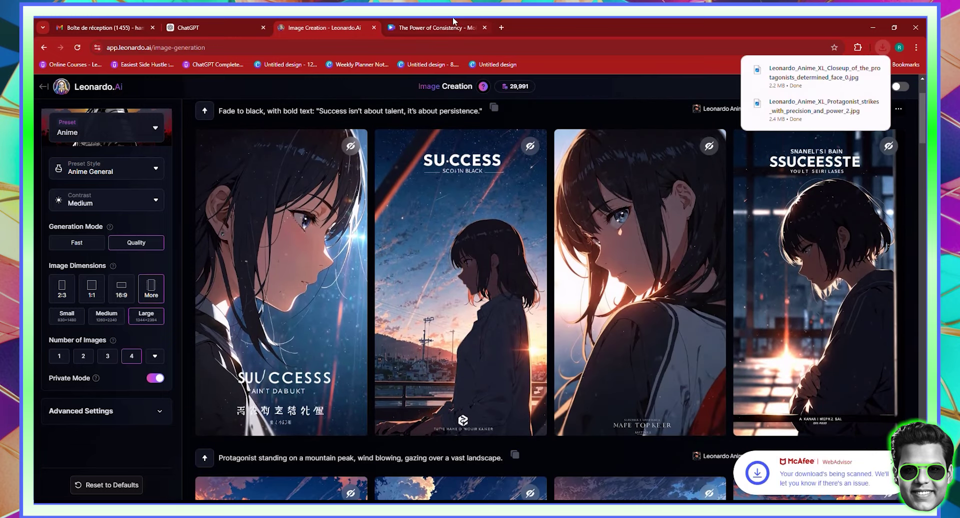
pyautogui.click(438, 28)
pyautogui.click(882, 47)
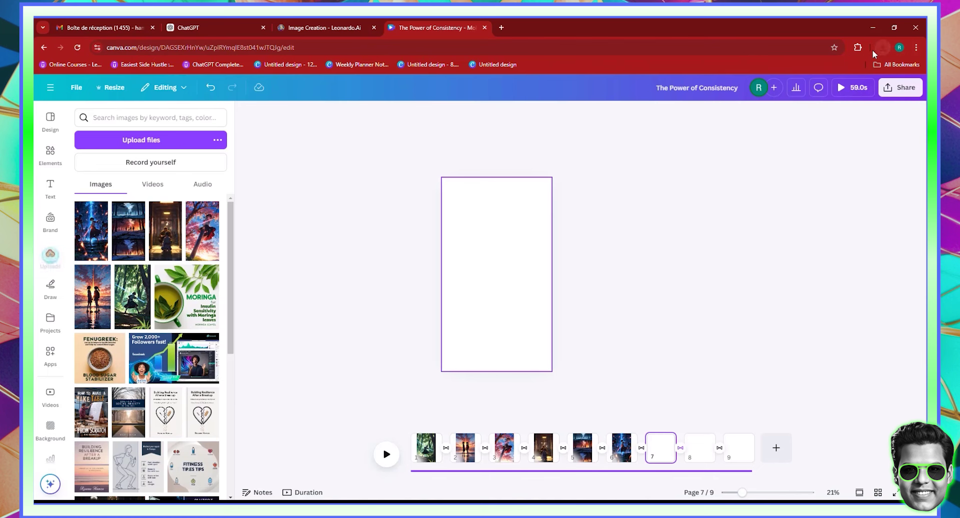
pyautogui.moveTo(815, 93); pyautogui.dragTo(542, 248)
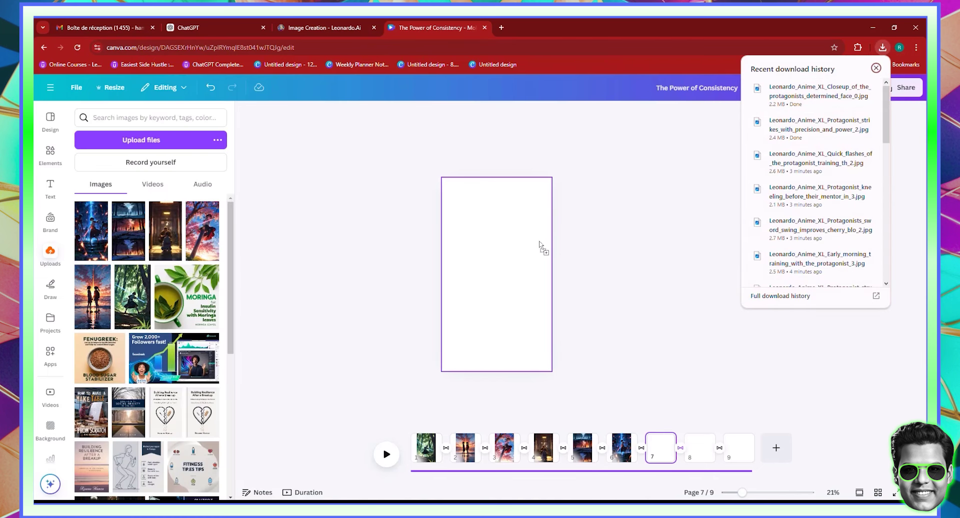
# Step: Download the third mountain peak image from Leonardo.Ai and place it on empty page 8 of the Canva video
pyautogui.click(703, 454)
pyautogui.hotkey('ctrl', 'shift', 'Tab')
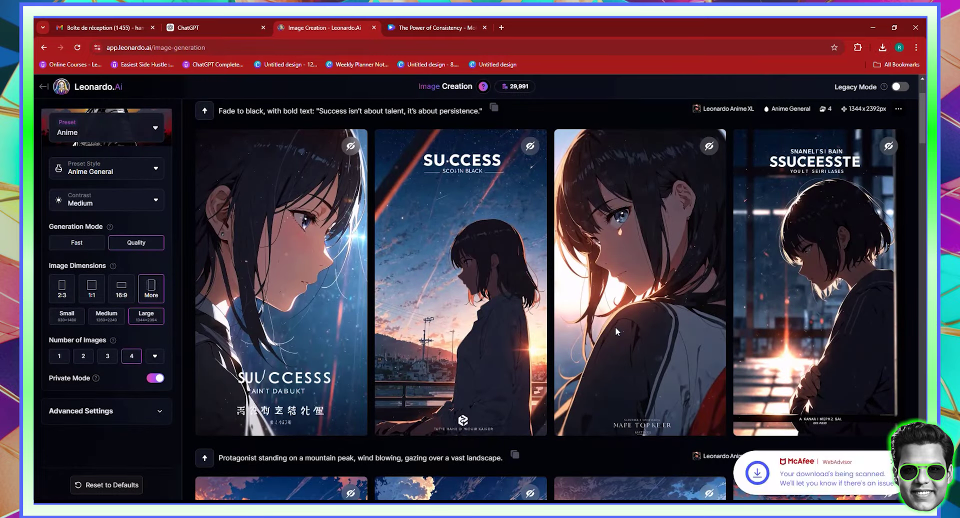
pyautogui.scroll(-7, 648, 322)
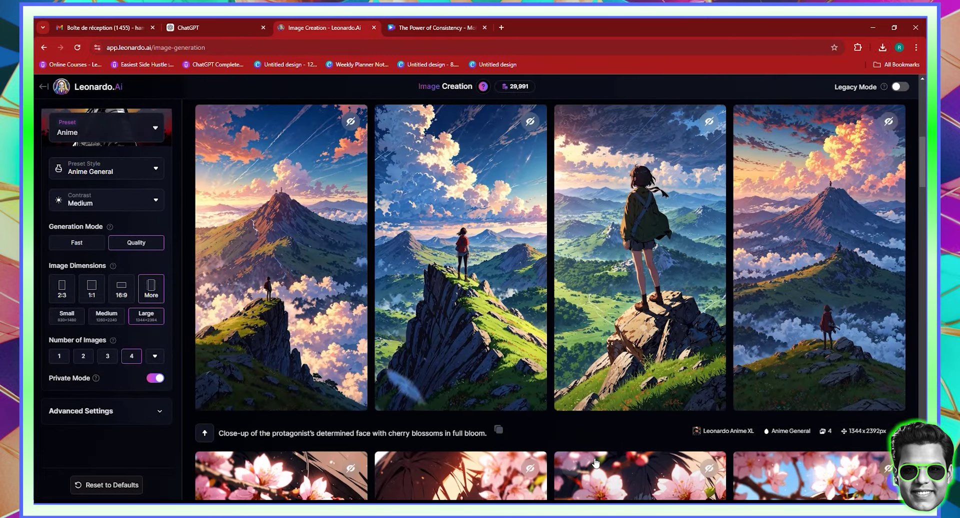
pyautogui.moveTo(596, 463)
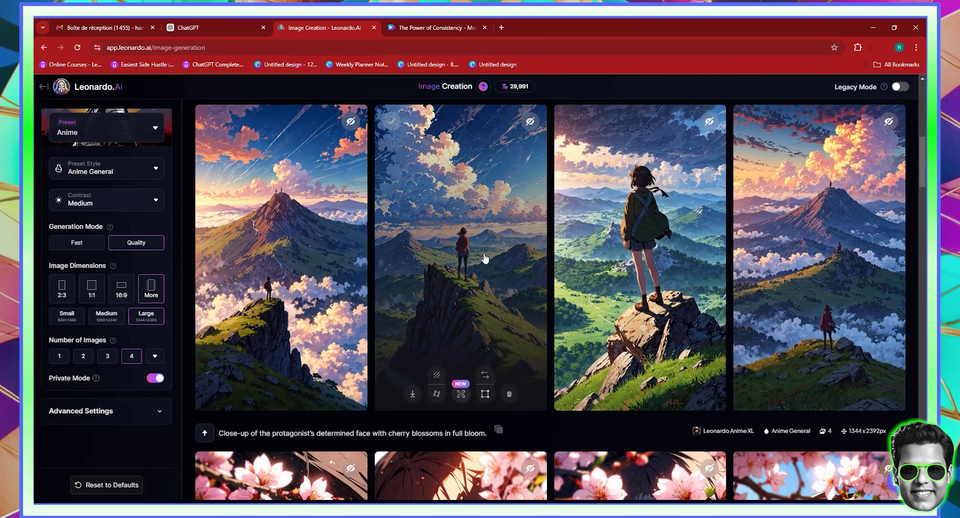
pyautogui.click(449, 29)
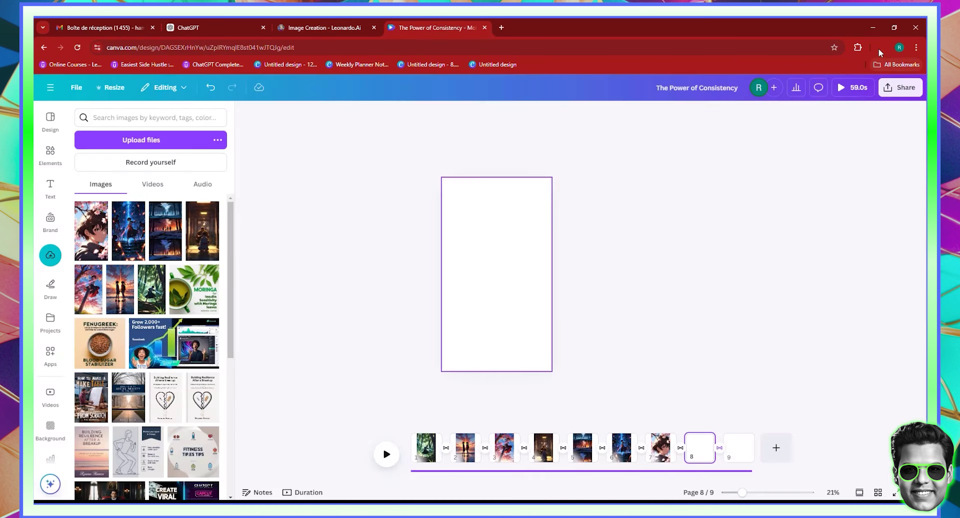
pyautogui.click(881, 47)
pyautogui.moveTo(810, 93); pyautogui.dragTo(539, 232)
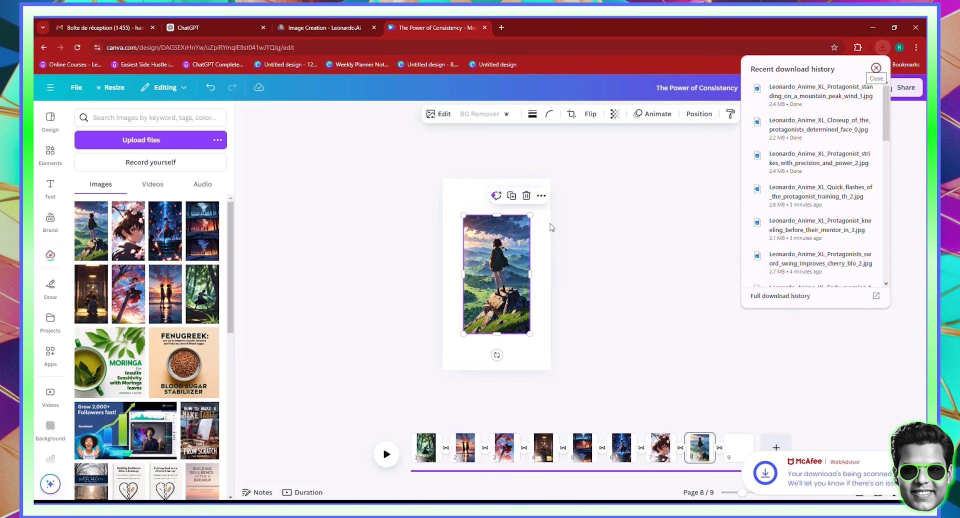
# Step: Download the fourth "Fade to black" image from Leonardo.Ai and place it on empty page 9 of the Canva video
pyautogui.click(735, 451)
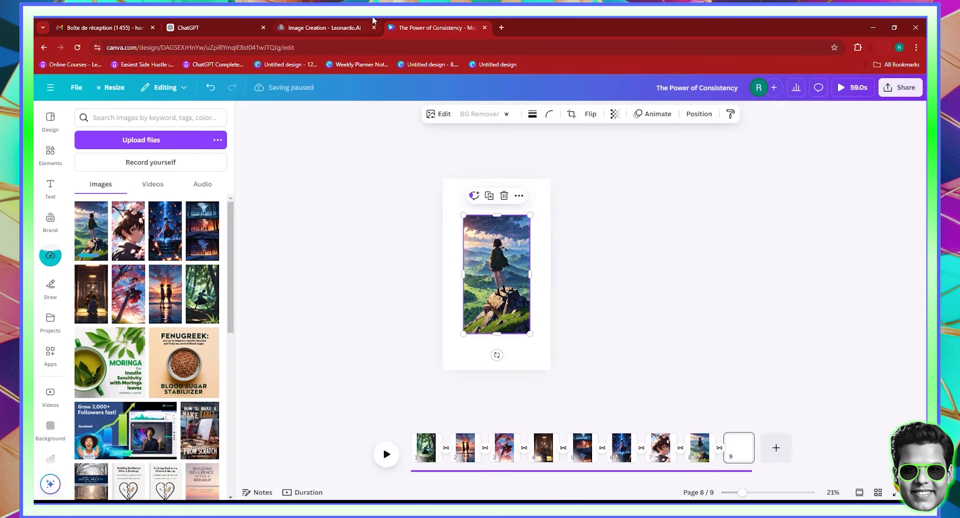
pyautogui.click(356, 23)
pyautogui.scroll(5, 503, 195)
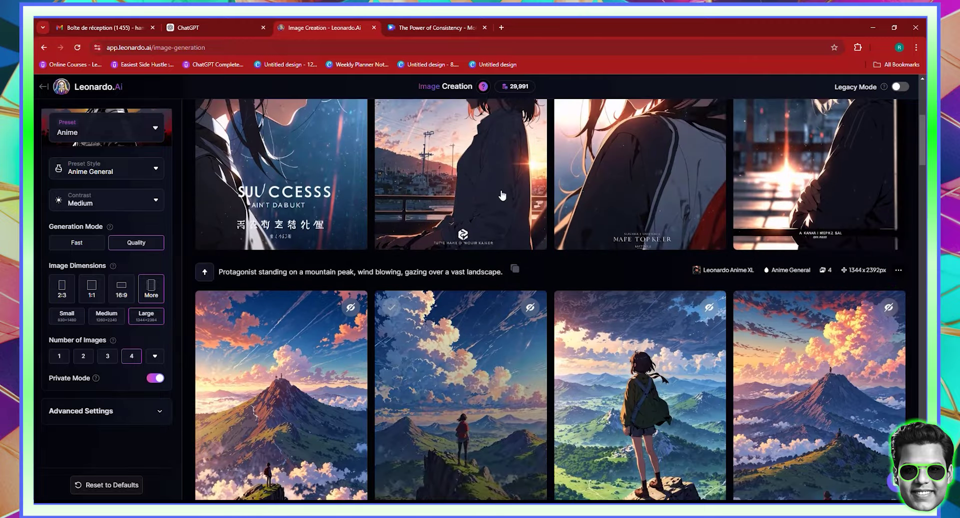
pyautogui.scroll(2, 720, 354)
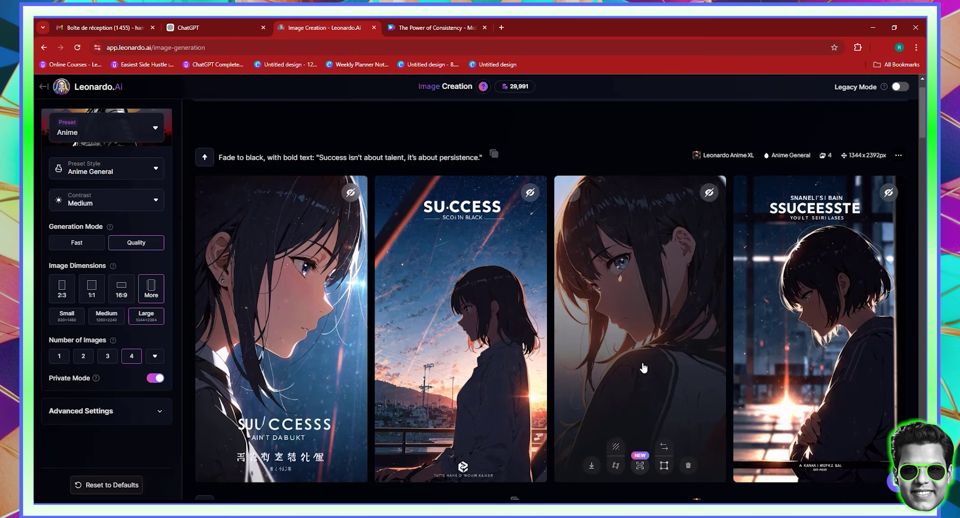
pyautogui.scroll(-1, 644, 368)
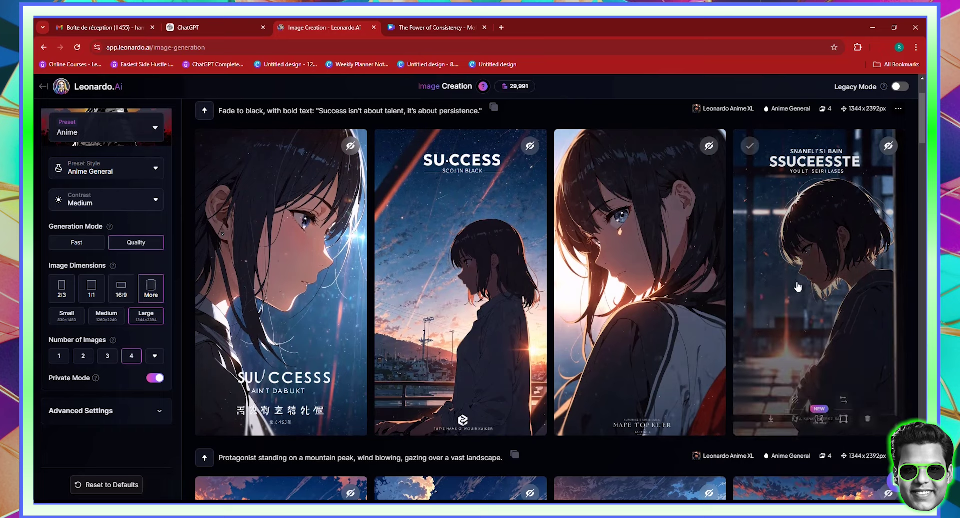
pyautogui.scroll(2, 675, 250)
pyautogui.click(420, 24)
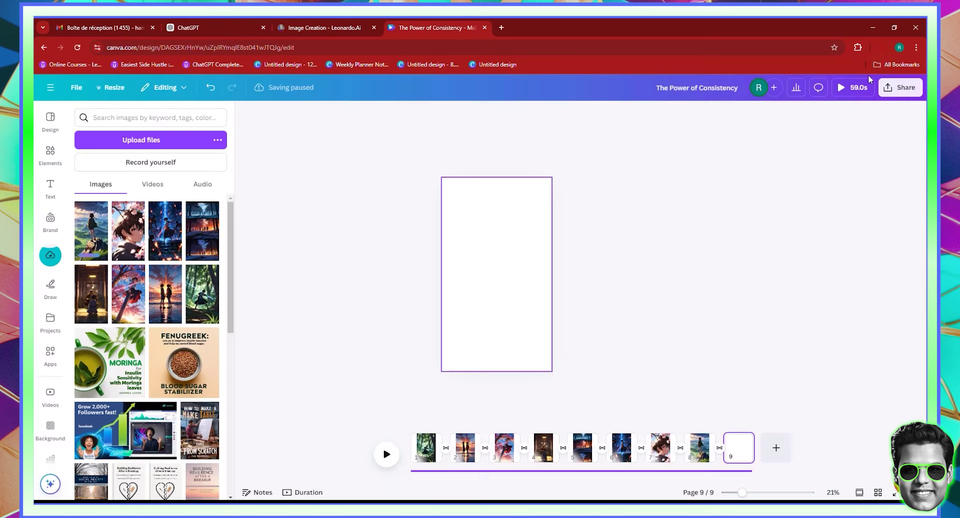
pyautogui.moveTo(820, 91); pyautogui.dragTo(502, 260)
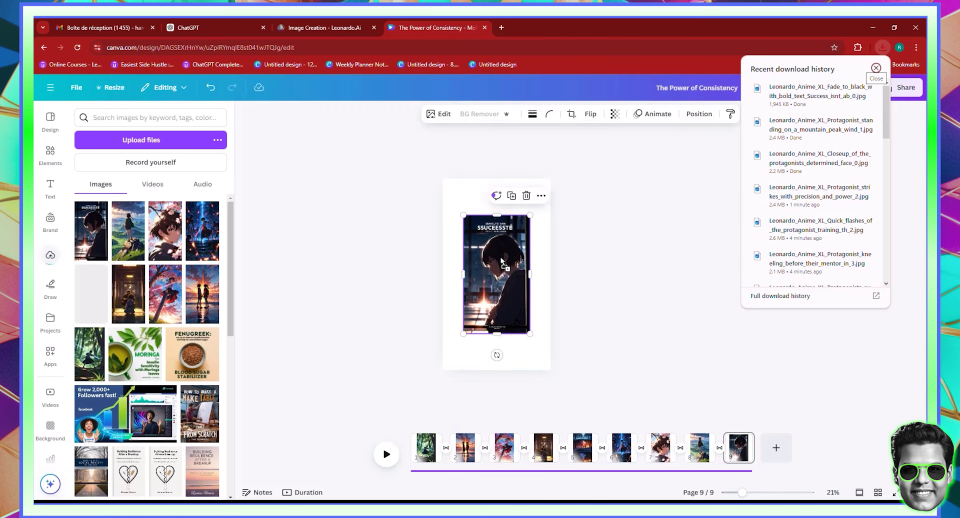
# Step: Set the forest swordsman image on page 1 and the sunset couple image on page 2 as their page backgrounds
pyautogui.click(426, 450)
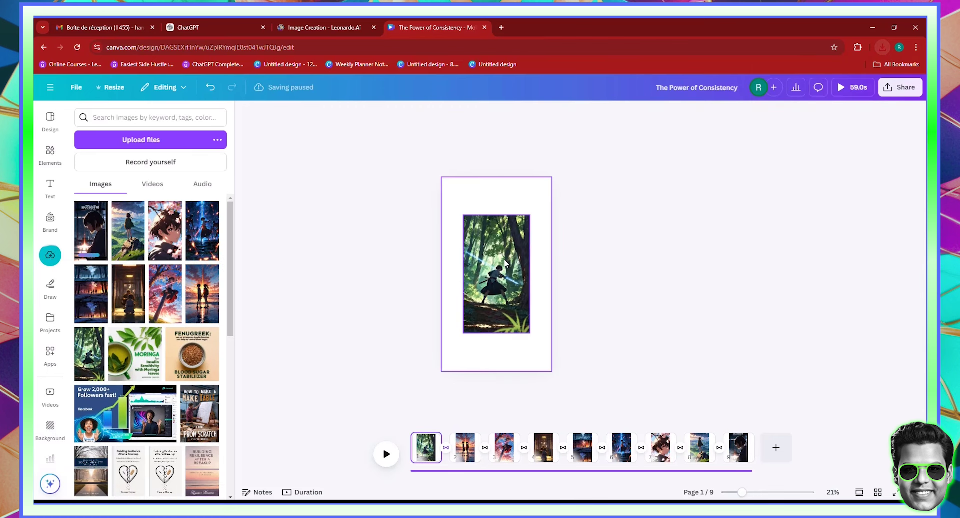
pyautogui.rightClick(505, 263)
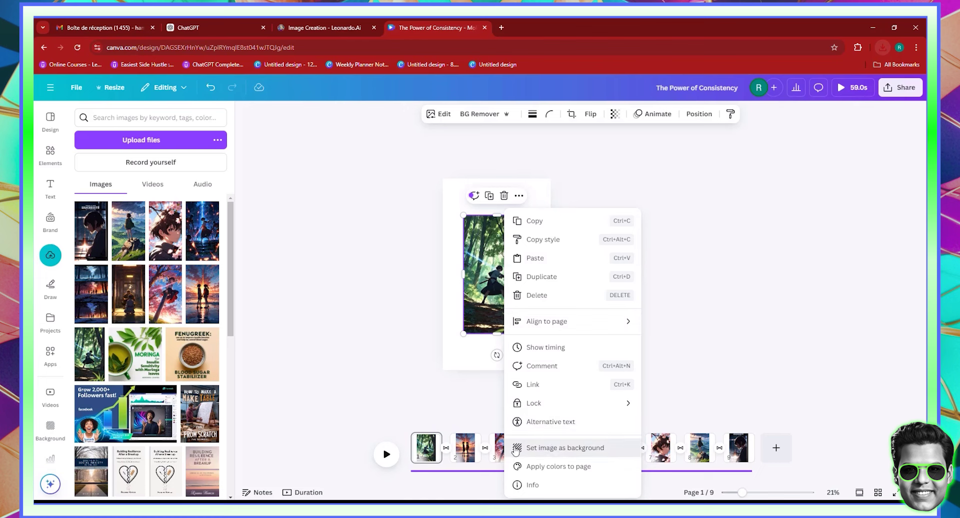
pyautogui.click(545, 448)
pyautogui.click(469, 456)
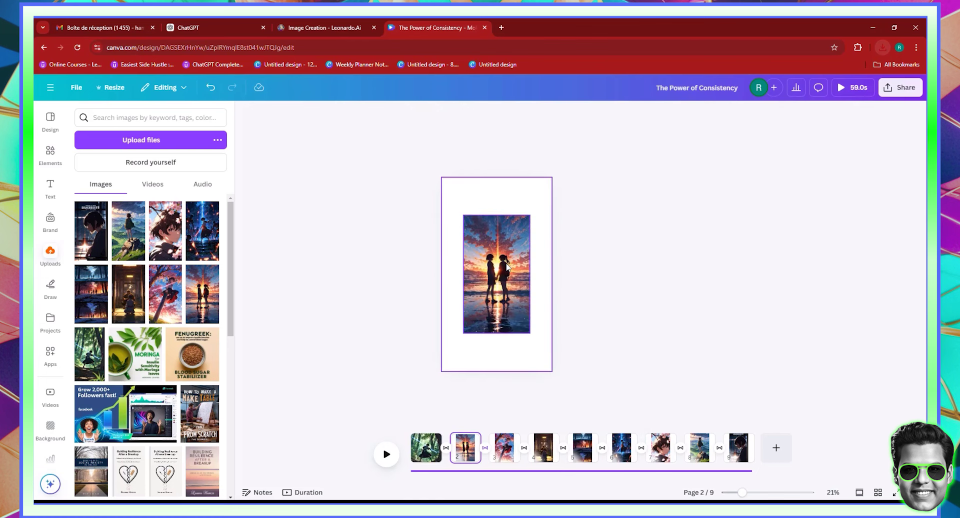
pyautogui.click(506, 266)
pyautogui.rightClick(507, 267)
pyautogui.click(545, 448)
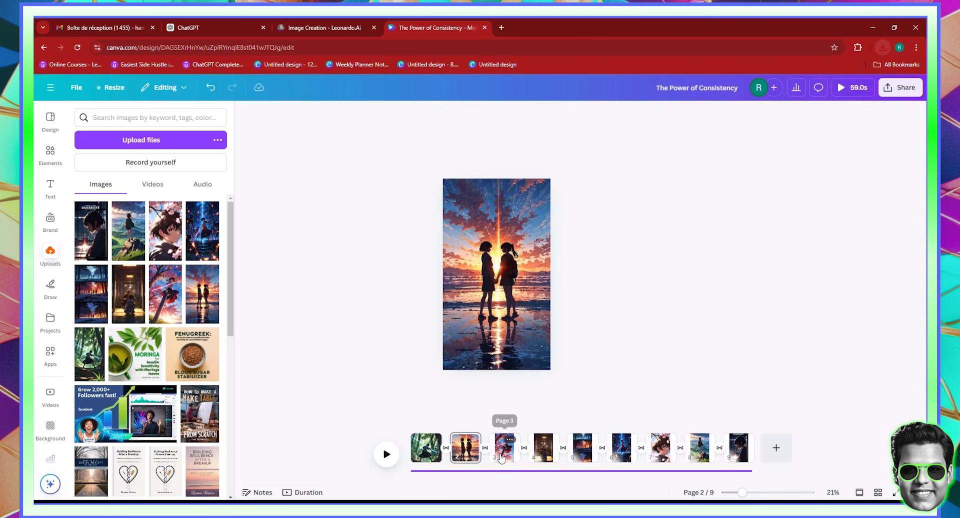
# Step: Set the cherry blossom sword image on page 3 and the kneeling scene on page 4 as their page backgrounds
pyautogui.click(501, 446)
pyautogui.click(507, 266)
pyautogui.rightClick(508, 267)
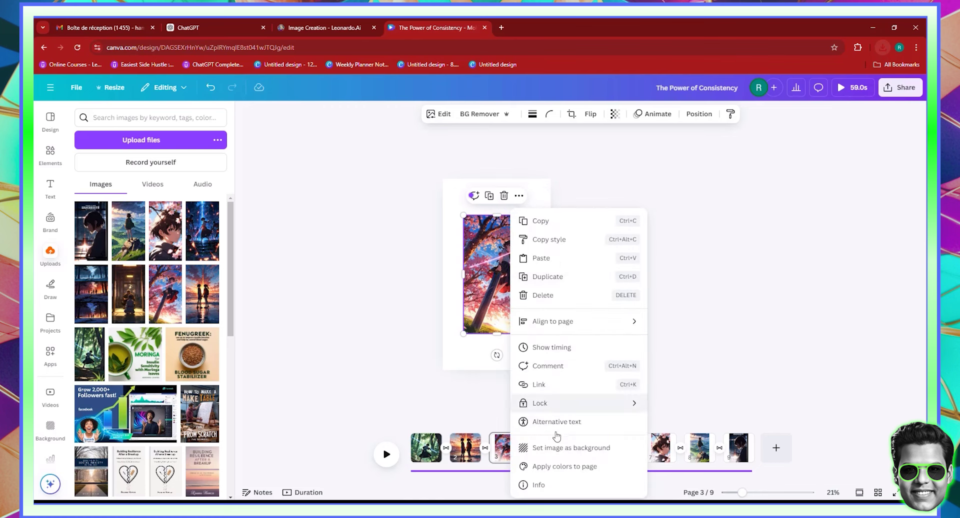
pyautogui.click(545, 447)
pyautogui.click(539, 449)
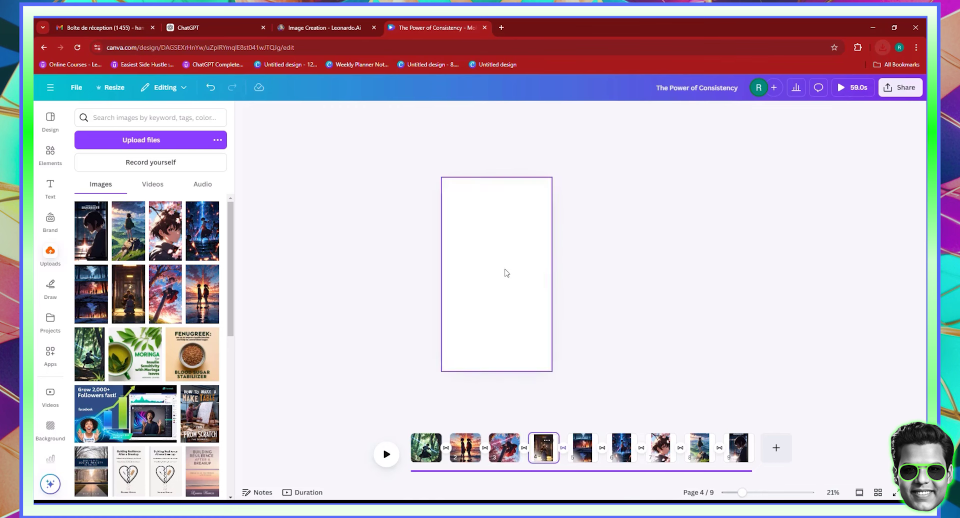
pyautogui.rightClick(505, 270)
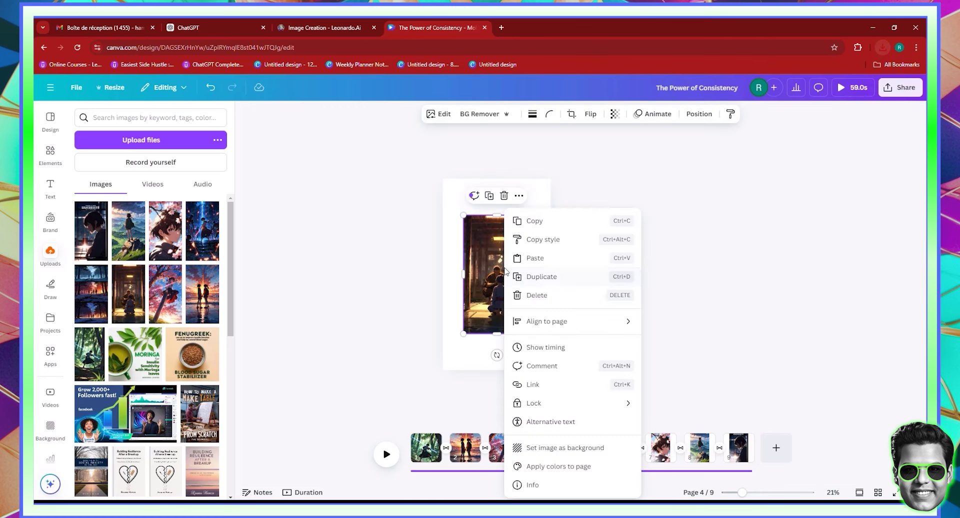
pyautogui.click(560, 448)
# Step: Set the three-panel forest image on page 5 and the blue strike image on page 6 as their page backgrounds
pyautogui.click(583, 447)
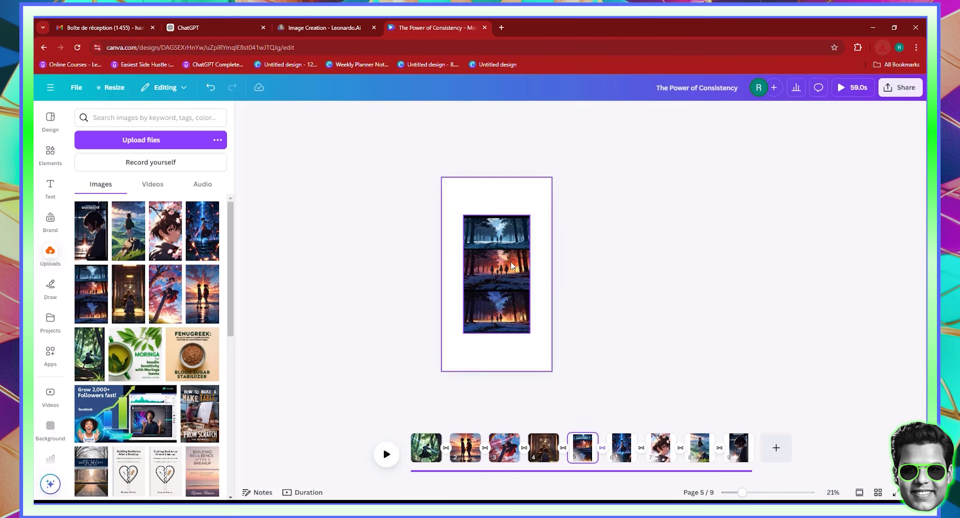
pyautogui.rightClick(506, 273)
pyautogui.click(585, 448)
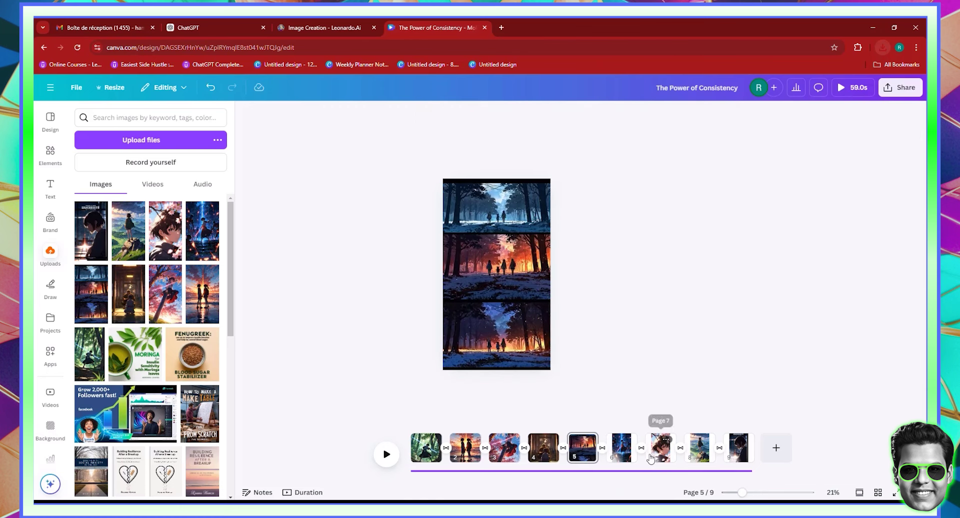
pyautogui.click(620, 447)
pyautogui.rightClick(505, 273)
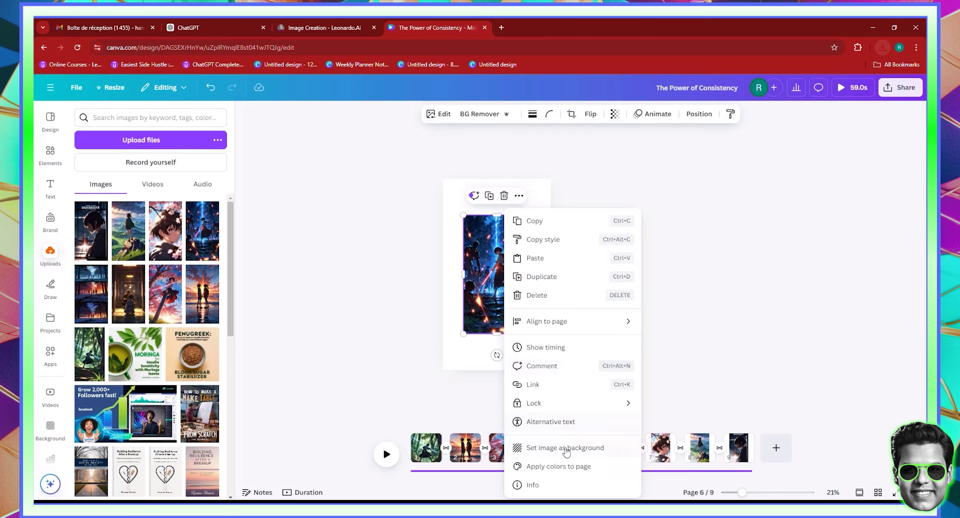
pyautogui.click(575, 446)
# Step: Set the cherry blossom close-up on page 7 and the mountain peak image on page 8 as their page backgrounds
pyautogui.click(660, 448)
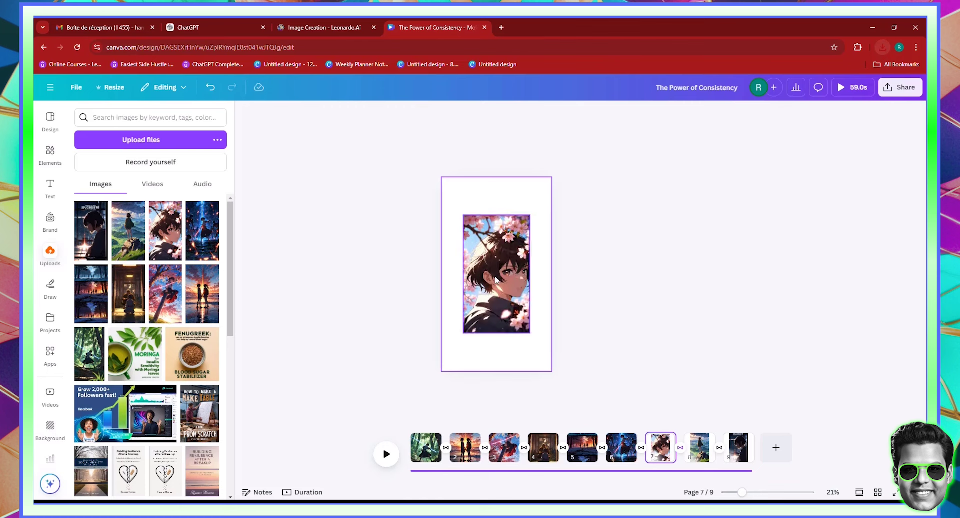
pyautogui.rightClick(497, 285)
pyautogui.click(605, 447)
pyautogui.click(699, 452)
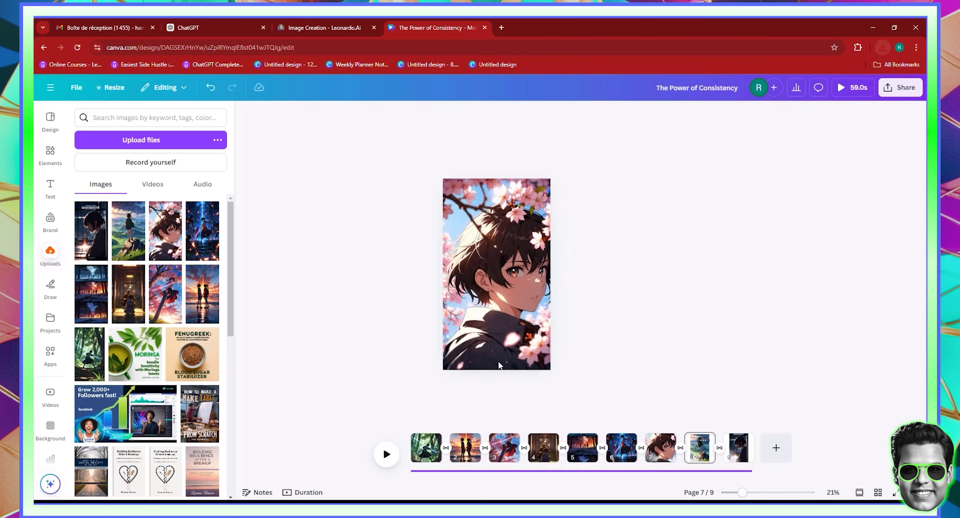
pyautogui.rightClick(491, 265)
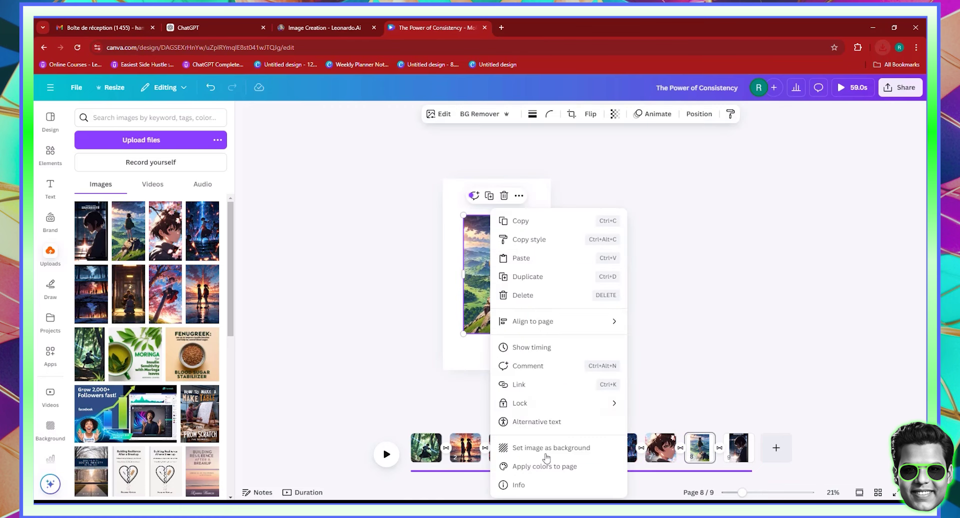
pyautogui.click(546, 452)
# Step: Set the dark "SSUCEESSTE" image on page 9 as the page background
pyautogui.click(739, 447)
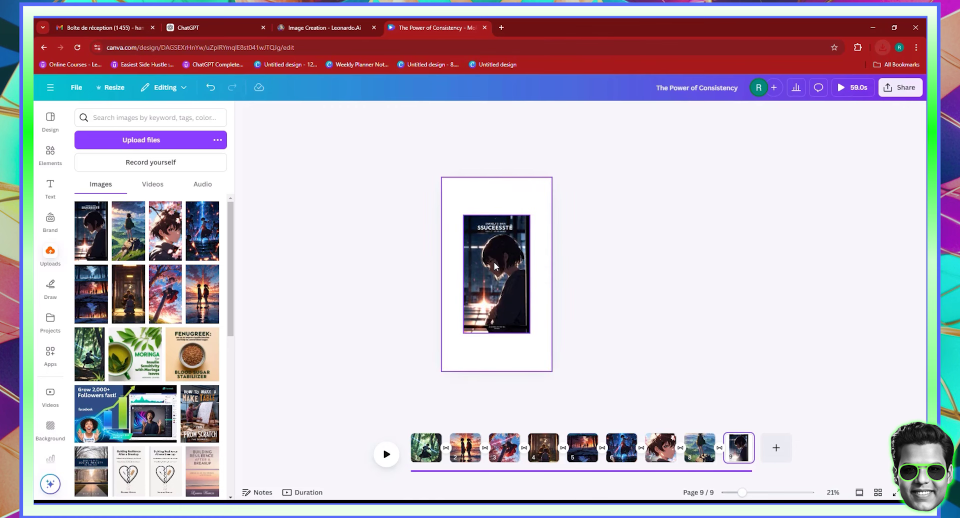
pyautogui.click(495, 266)
pyautogui.rightClick(495, 266)
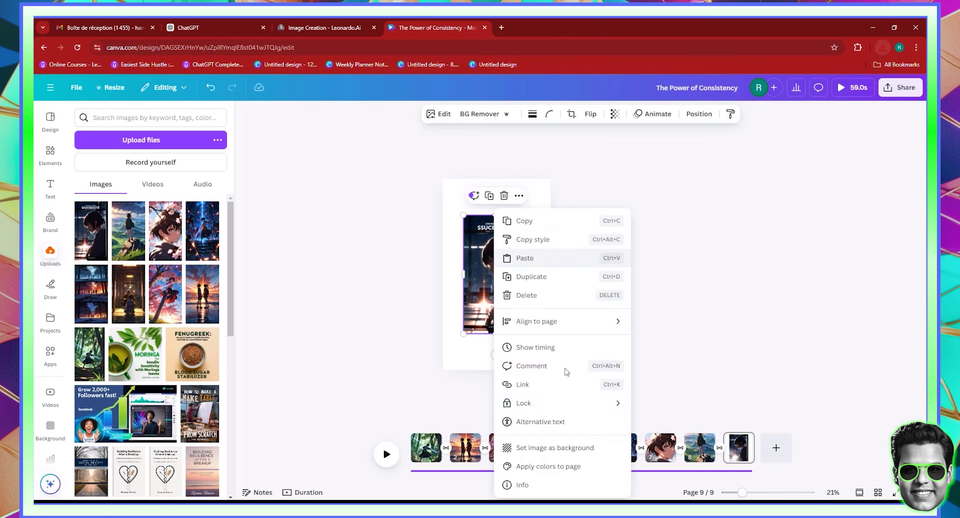
pyautogui.click(568, 447)
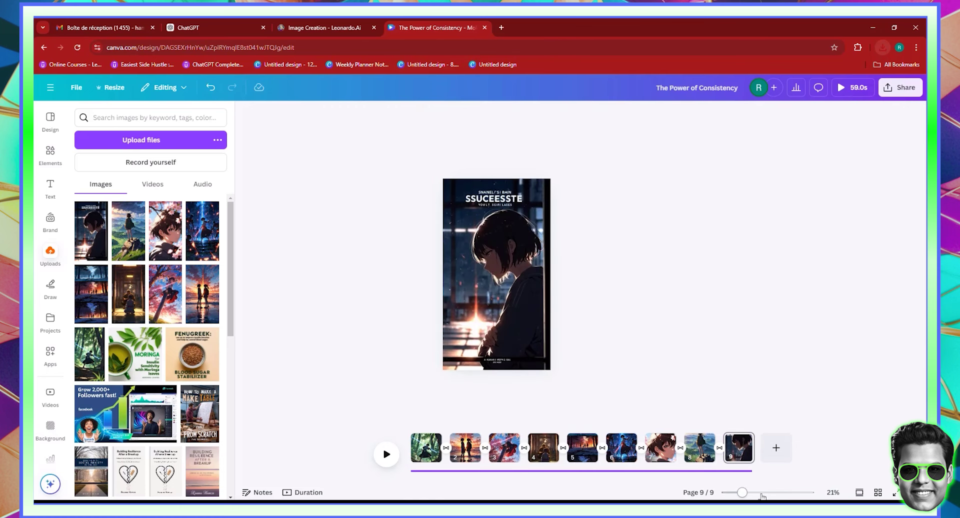
# Step: Run Grab Text on page 9's background image for both the "SSUCEESSTE" title block and the small caption at the image's lower edge
pyautogui.moveTo(762, 496); pyautogui.dragTo(754, 495)
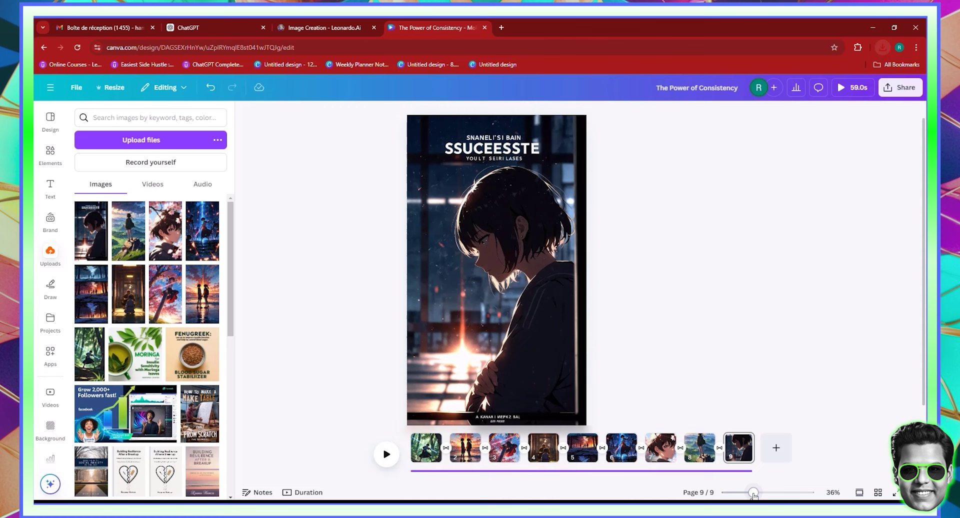
pyautogui.click(502, 256)
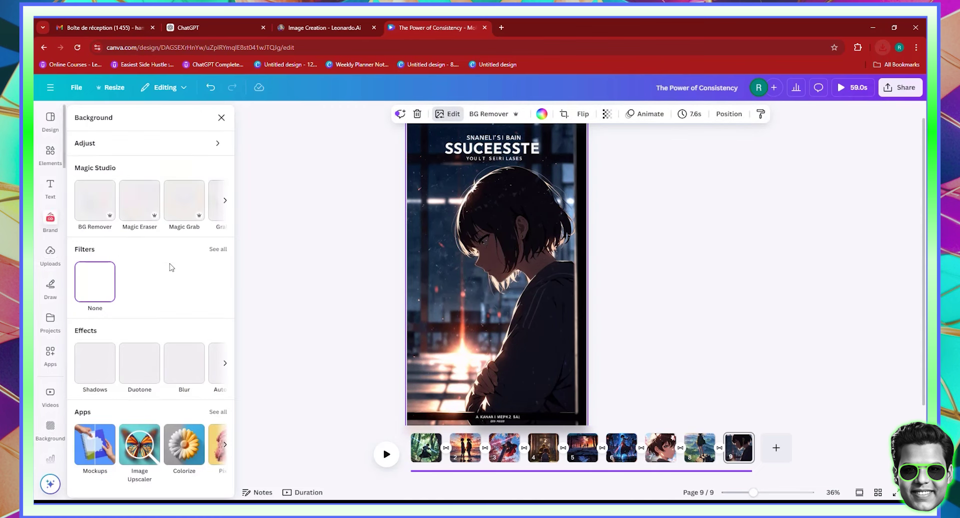
pyautogui.click(224, 201)
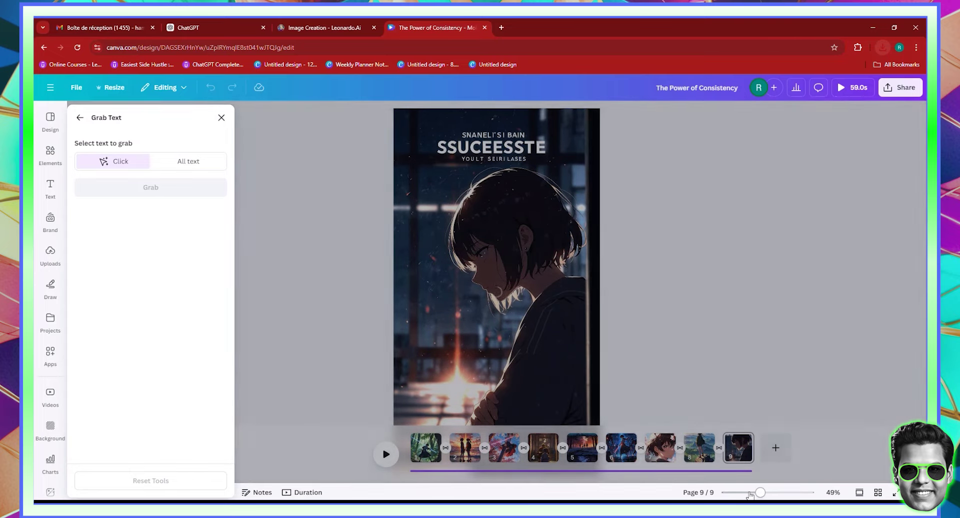
pyautogui.click(741, 493)
pyautogui.click(498, 202)
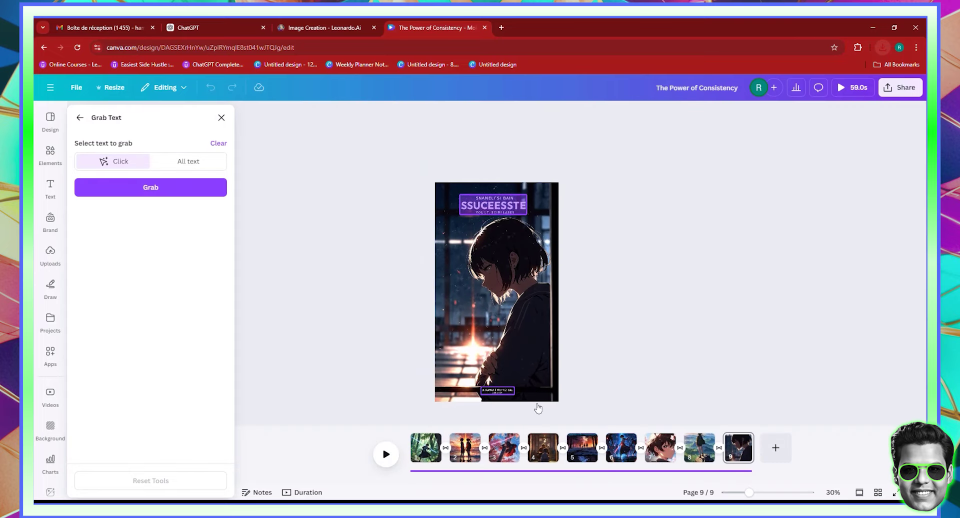
pyautogui.click(498, 391)
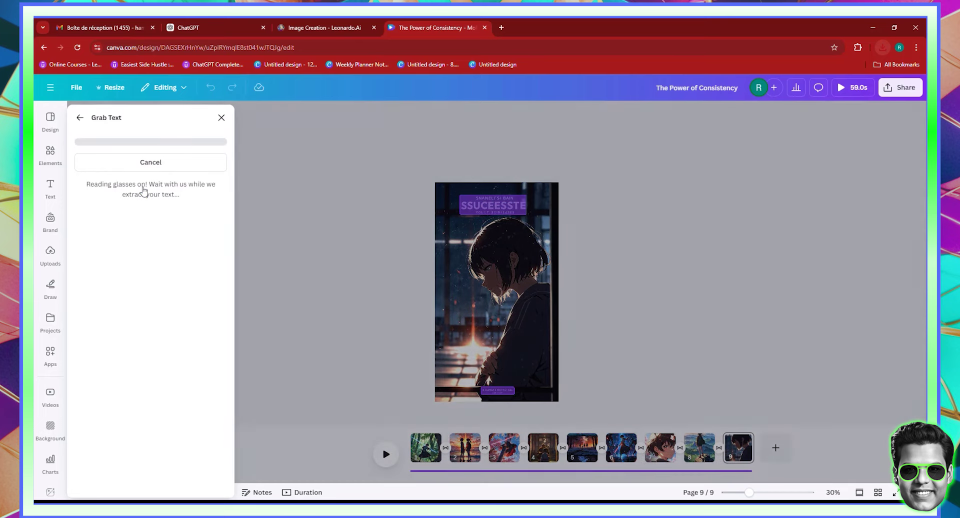
# Step: Delete the extracted "SSUCEESSTE" title text and the small lower caption from page 9
pyautogui.click(144, 189)
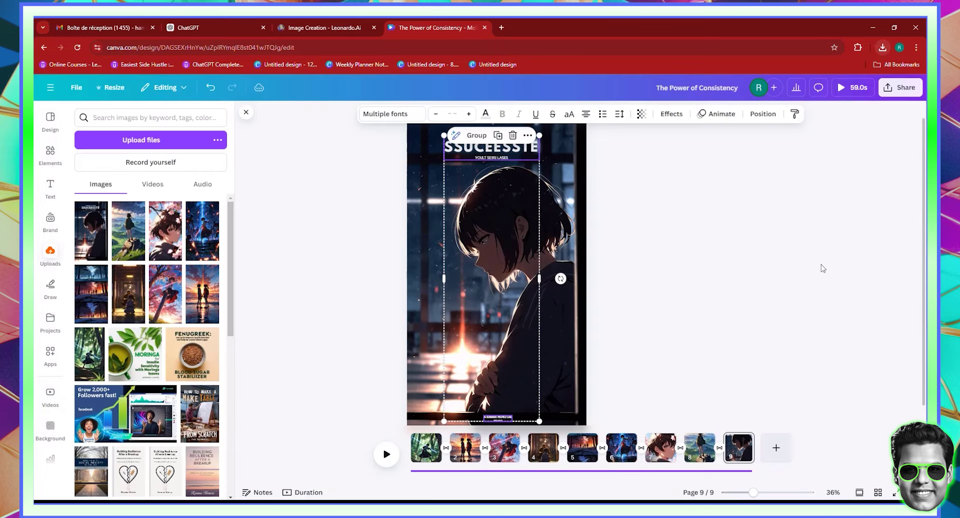
pyautogui.click(500, 136)
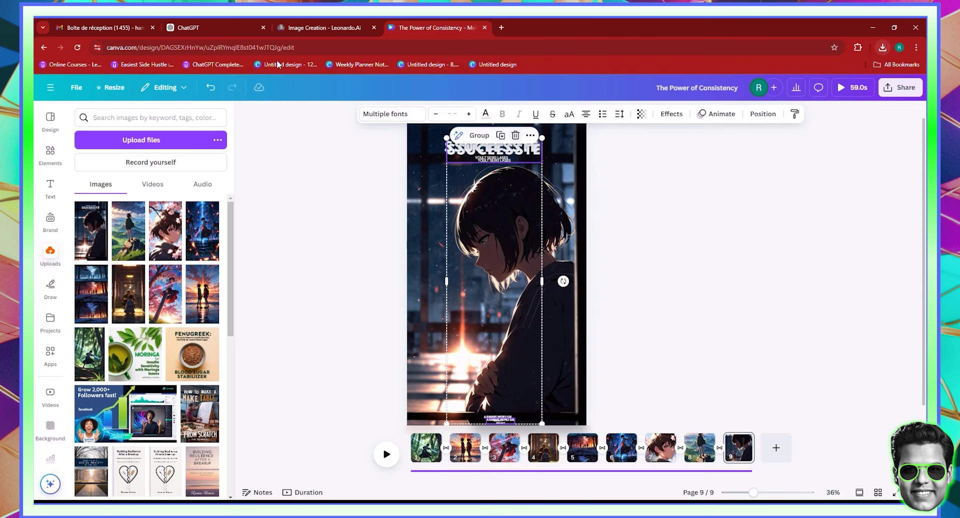
pyautogui.click(210, 87)
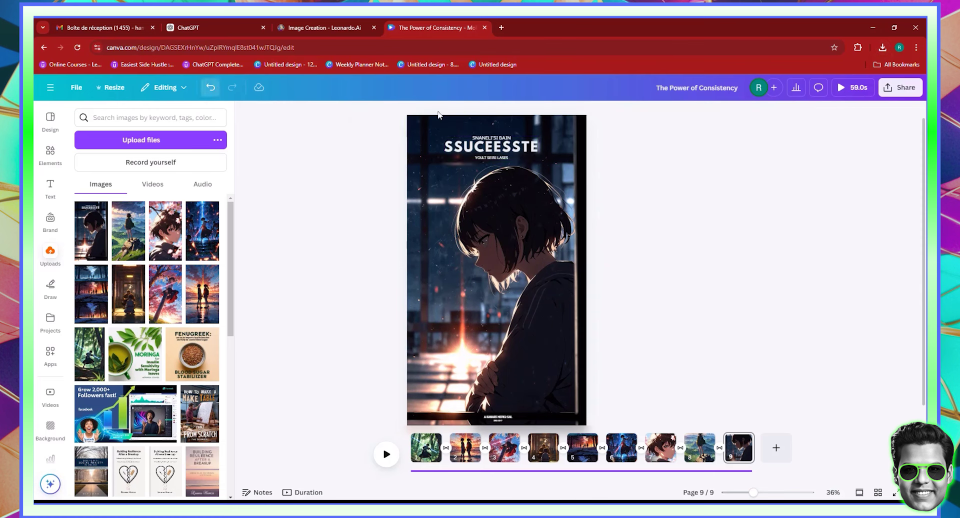
pyautogui.click(503, 157)
pyautogui.click(506, 180)
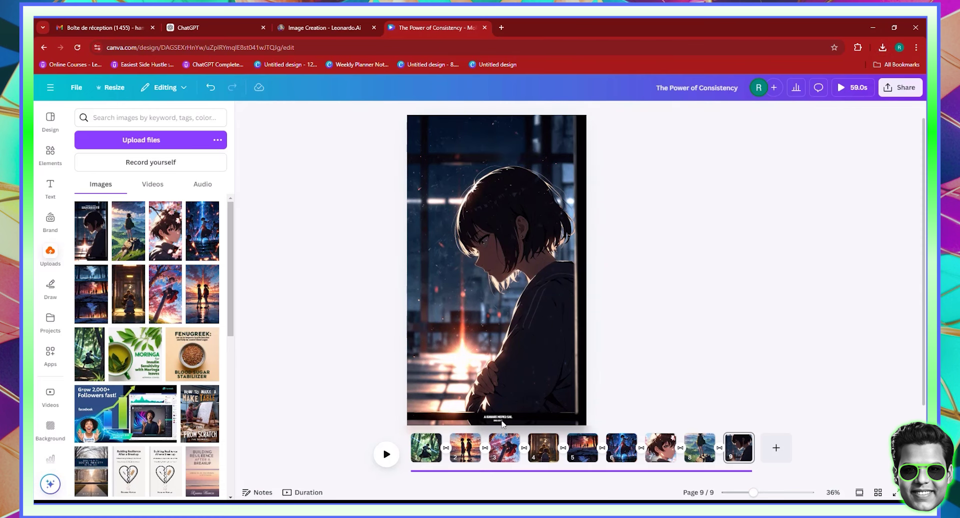
pyautogui.click(499, 419)
pyautogui.press('Delete')
# Step: Give page 1 the Breathe page animation and apply it to all pages
pyautogui.click(426, 448)
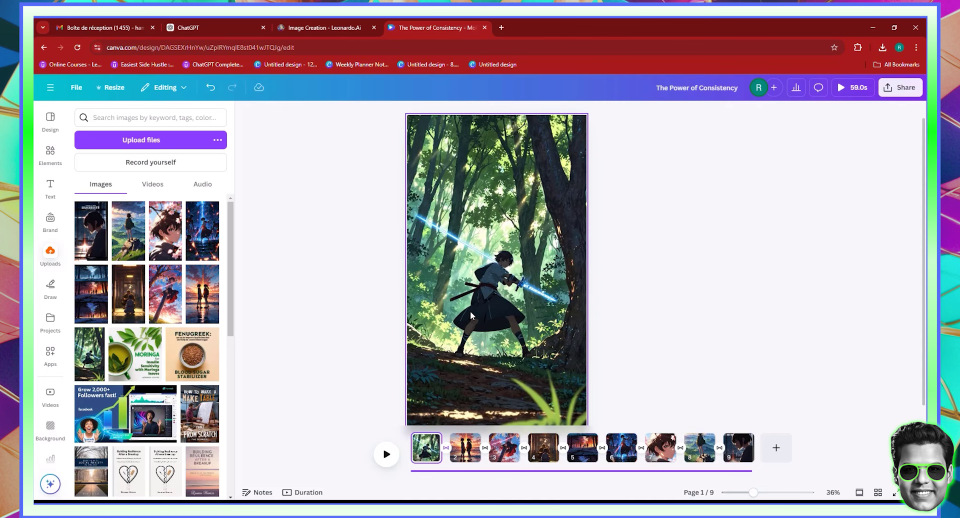
pyautogui.click(470, 311)
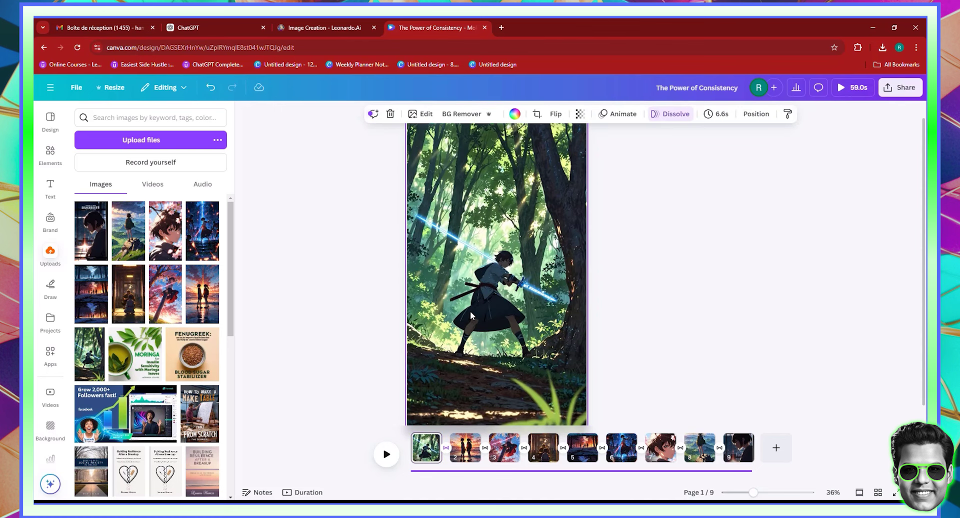
pyautogui.click(613, 122)
pyautogui.scroll(-3, 190, 310)
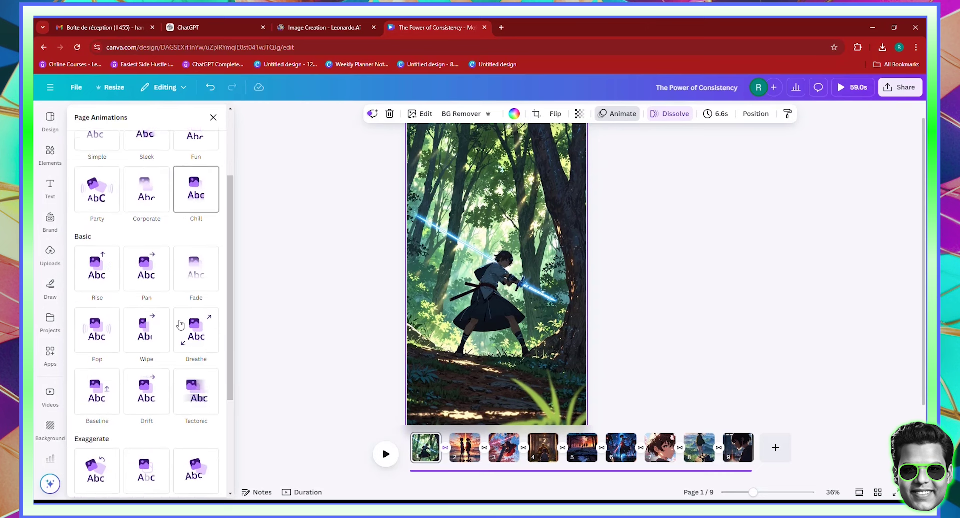
pyautogui.click(199, 305)
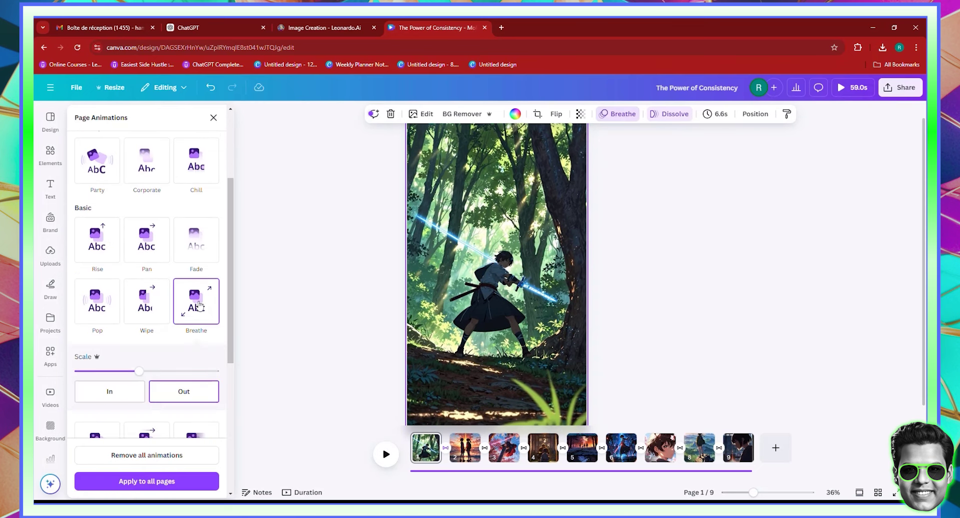
pyautogui.click(167, 480)
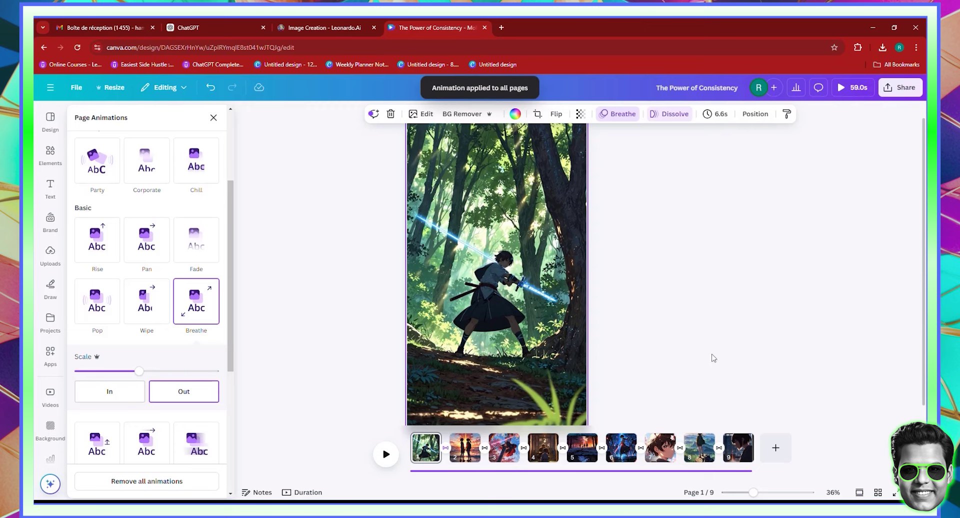
# Step: Rename the design as "The Power of Consistency - raw video"
pyautogui.click(775, 495)
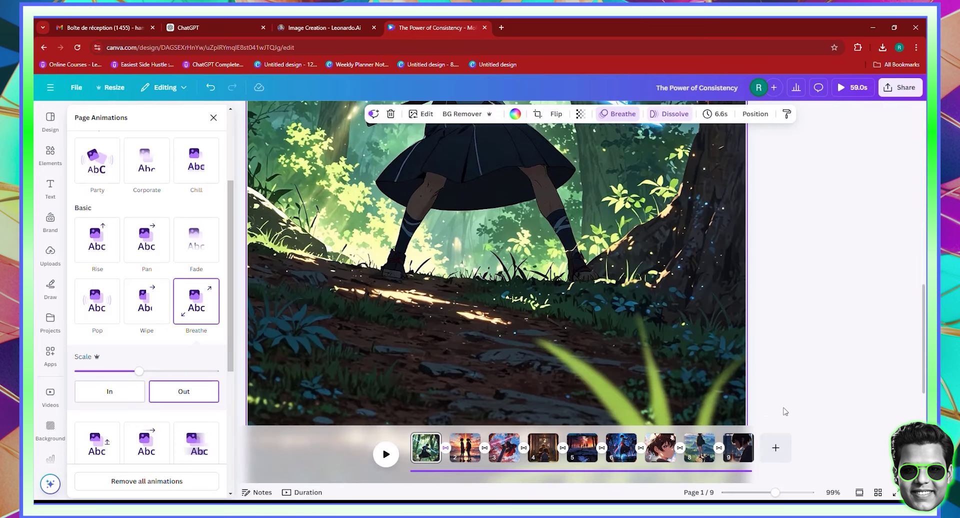
pyautogui.scroll(8, 785, 412)
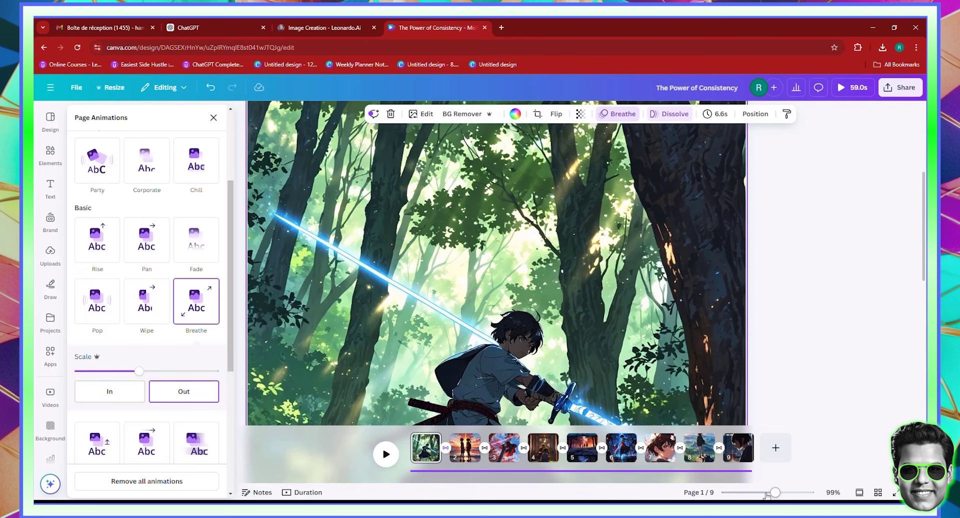
pyautogui.click(766, 493)
pyautogui.click(745, 93)
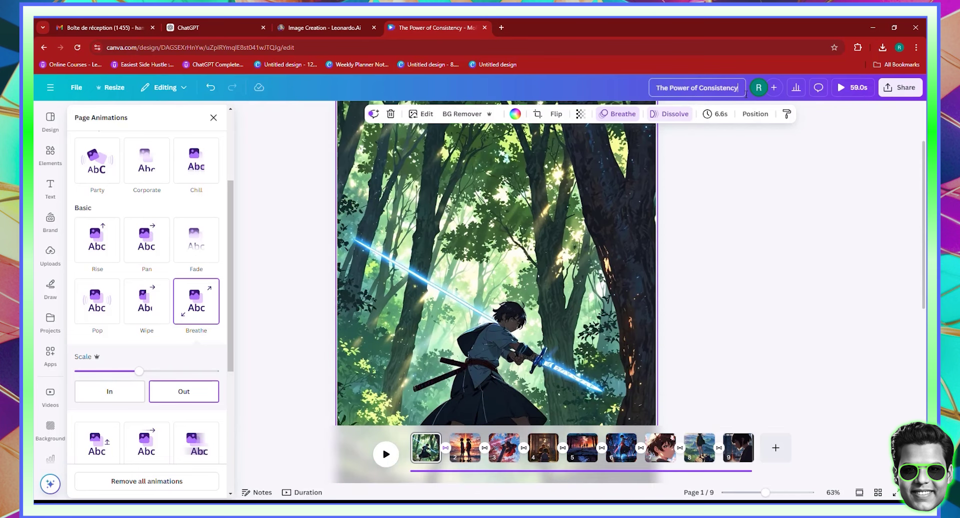
pyautogui.write('- r')
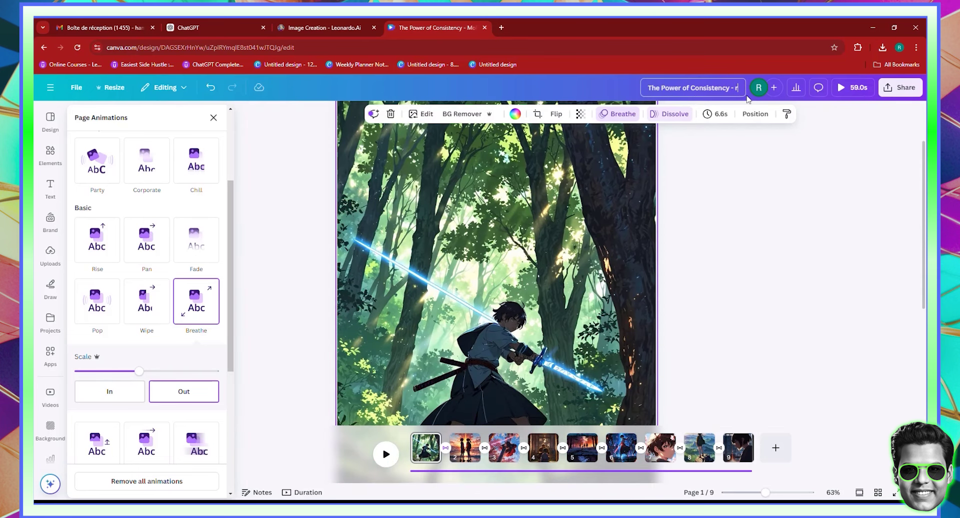
pyautogui.write('aw video')
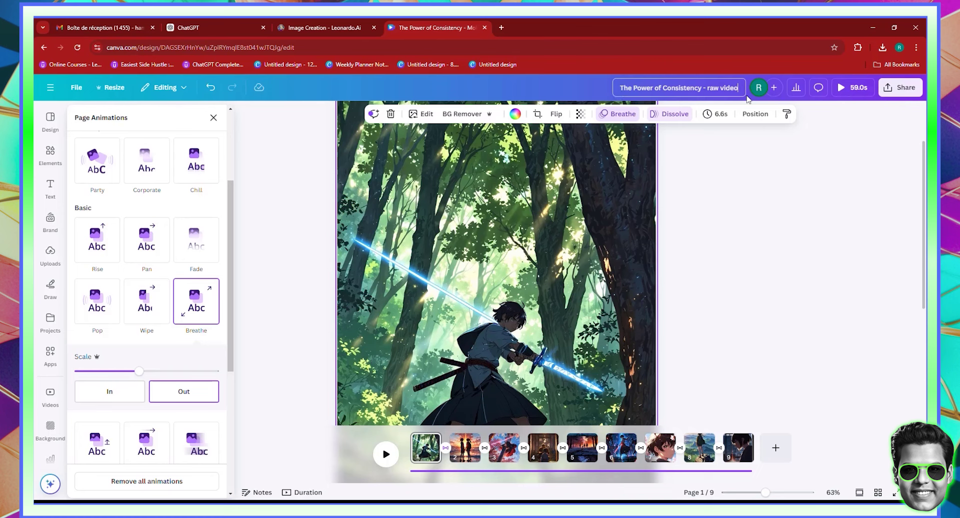
# Step: Download all 9 pages as an MP4 video at 4K (UHD) quality
pyautogui.click(901, 90)
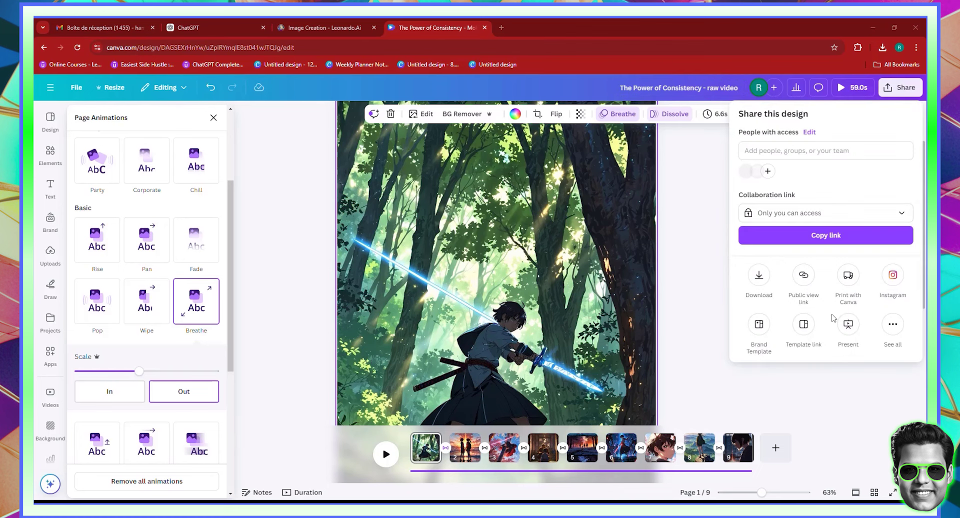
pyautogui.click(760, 277)
pyautogui.moveTo(854, 185); pyautogui.dragTo(910, 185)
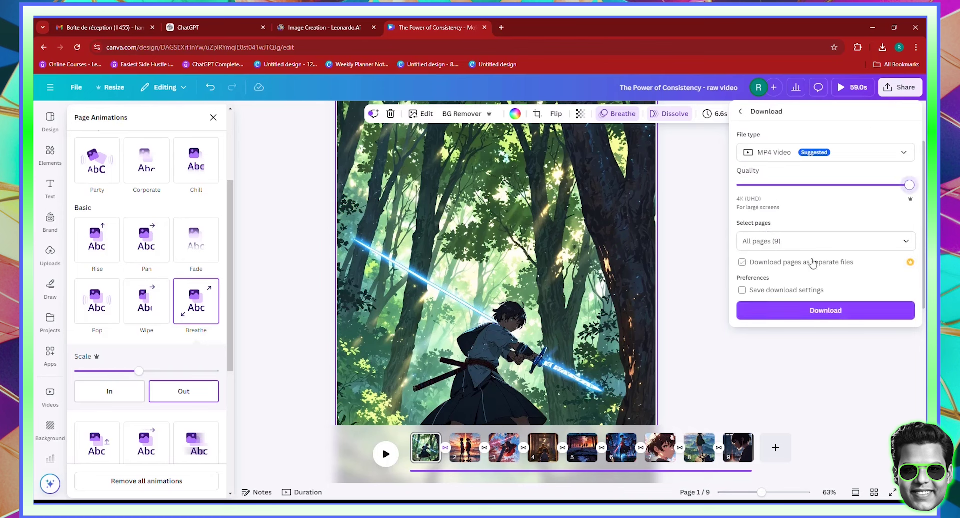
pyautogui.click(826, 310)
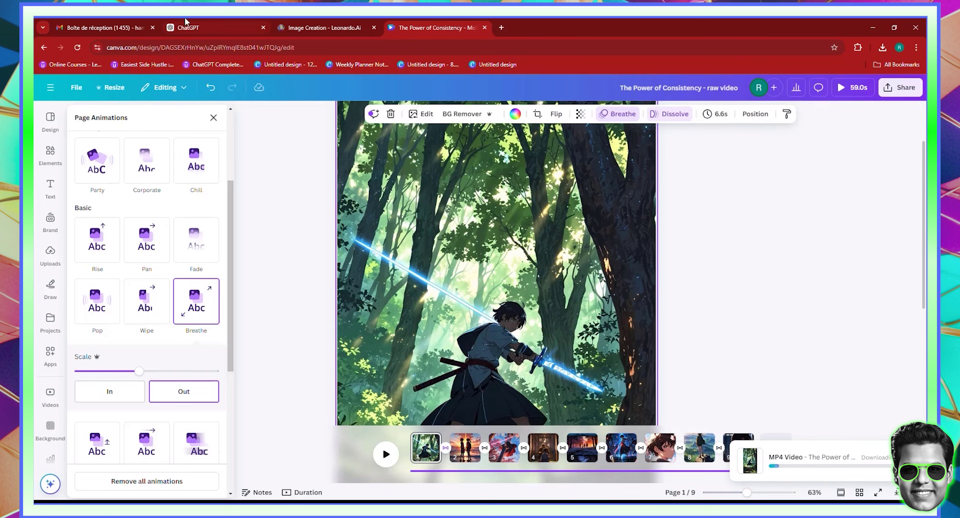
# Step: Search Google in a new tab for "samura music pixabay no copyright" and open Pixabay's samurai music page
pyautogui.click(501, 28)
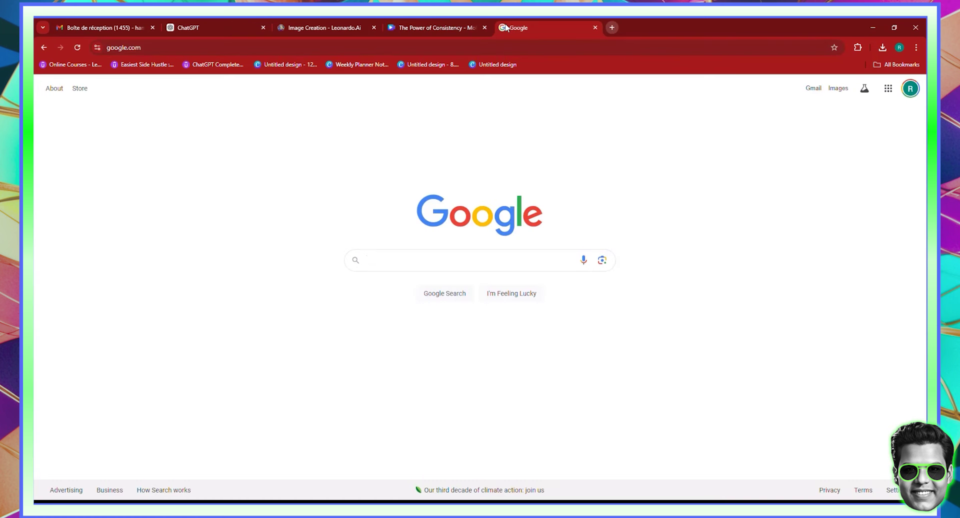
pyautogui.write('samur')
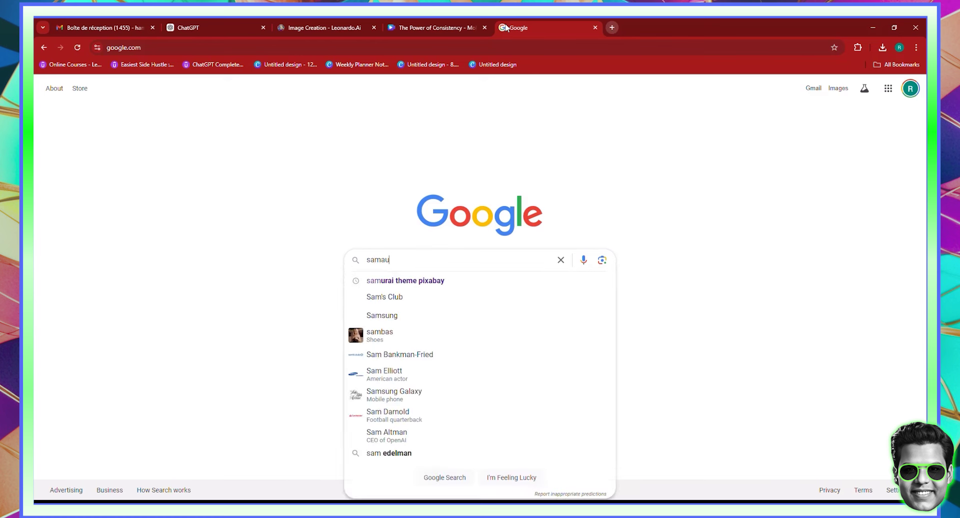
pyautogui.write('a m')
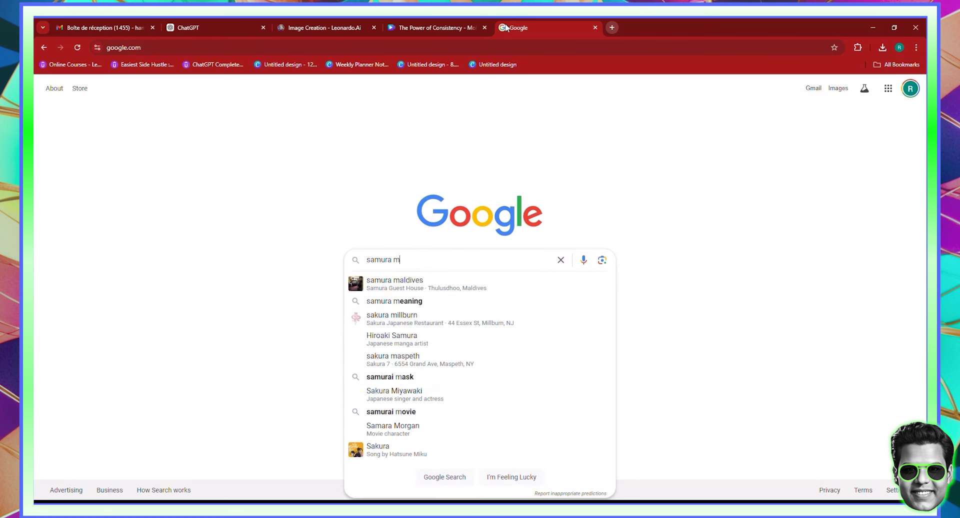
pyautogui.write('usic pixabay')
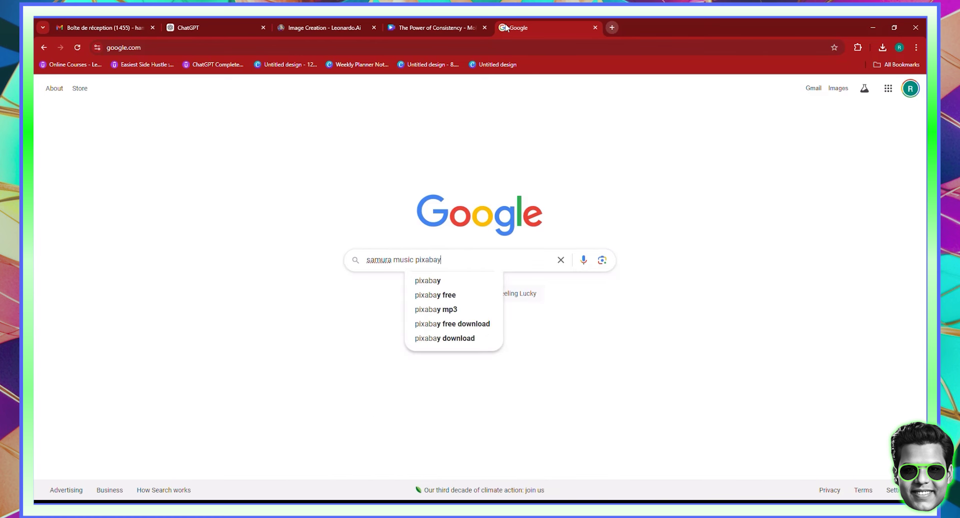
pyautogui.write(' no copyright')
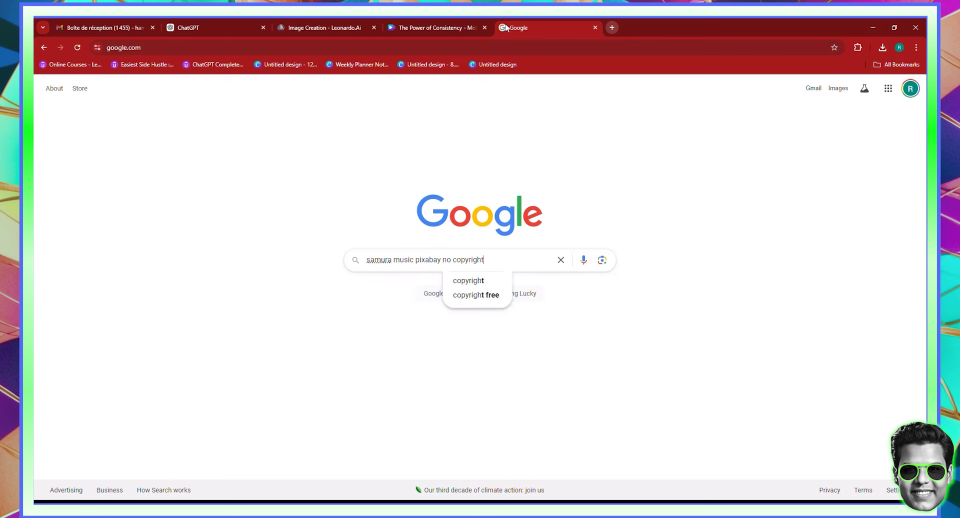
pyautogui.press('Return')
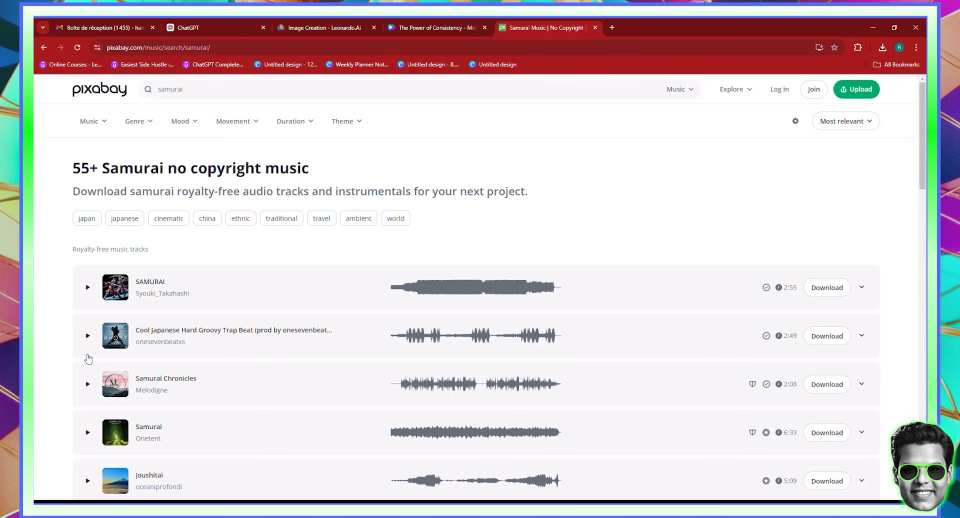
# Step: Preview the track "Koto (Traditional Japanese Music_01)" on Pixabay, download it and dismiss the thank-you dialog
pyautogui.scroll(-5, 88, 359)
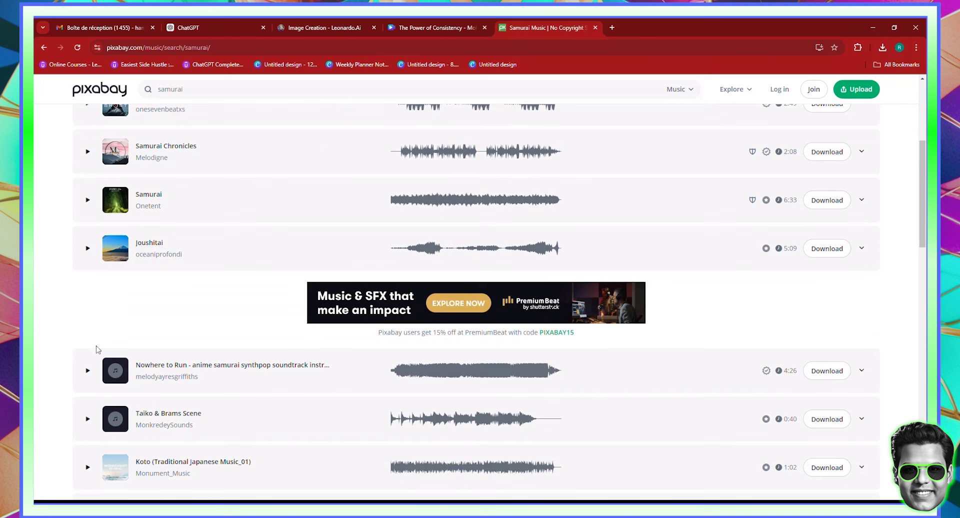
pyautogui.click(87, 467)
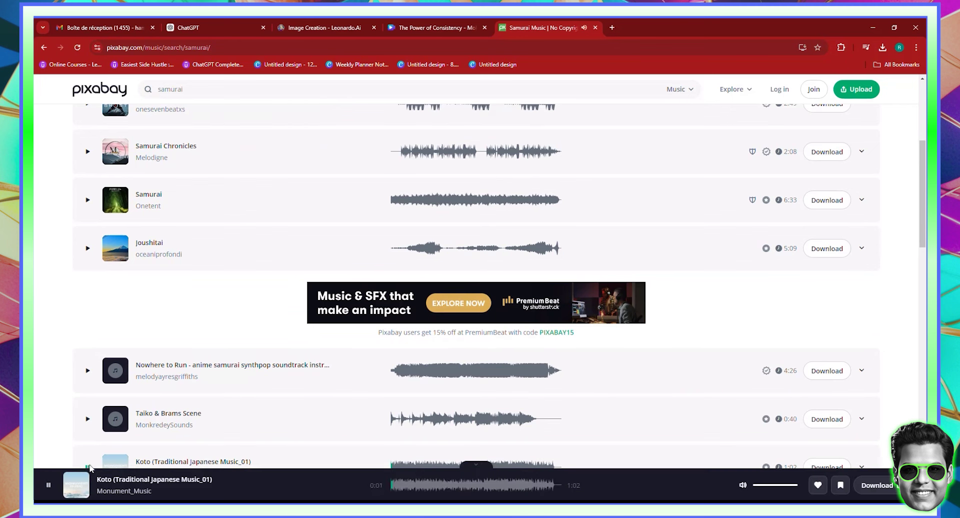
pyautogui.click(46, 488)
pyautogui.scroll(-3, 252, 423)
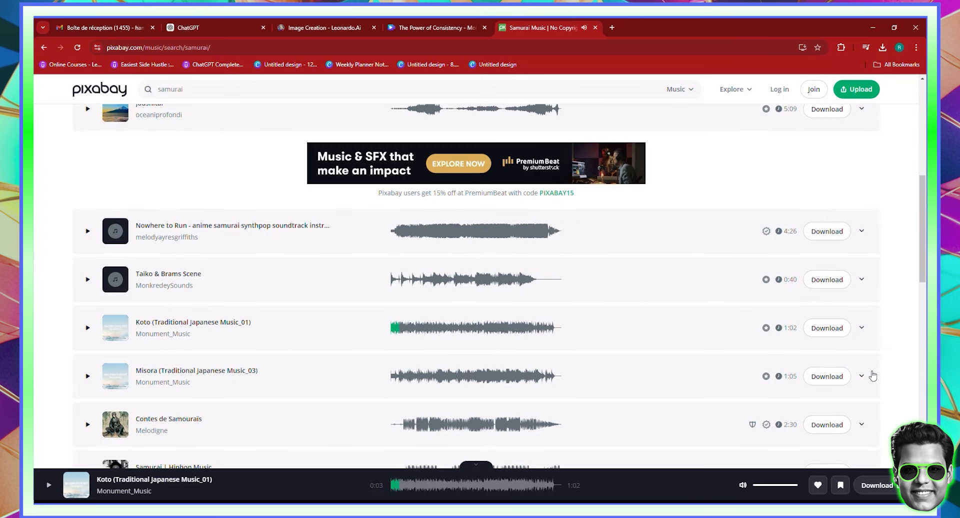
pyautogui.click(814, 333)
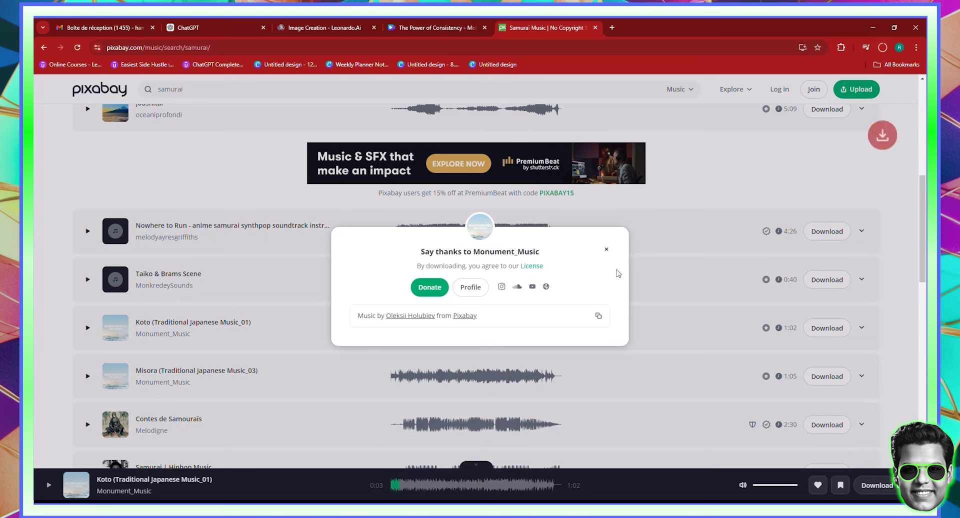
pyautogui.click(606, 249)
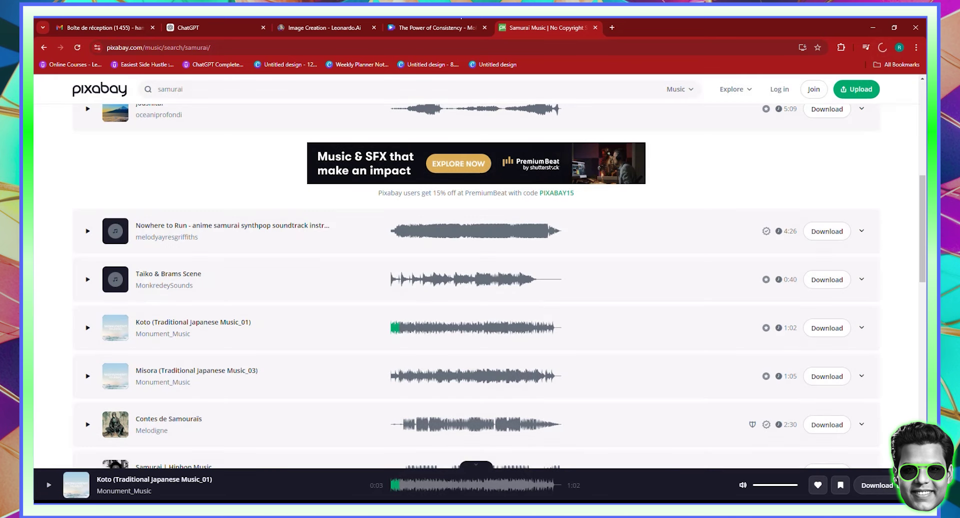
# Step: Switch to CapCut and import "The Power of Consistency - raw video" and "koto-traditional-japanese-music_01-141355" from Downloads
pyautogui.click(458, 24)
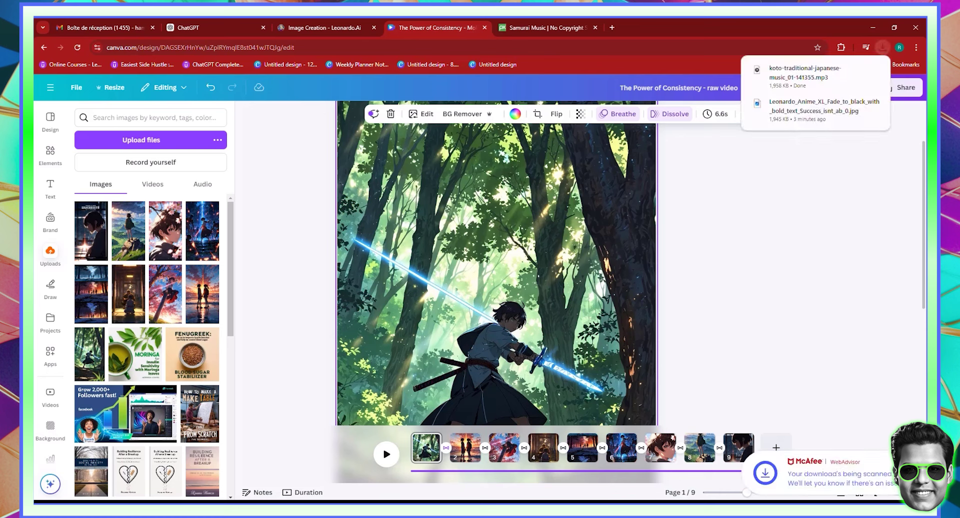
pyautogui.click(768, 276)
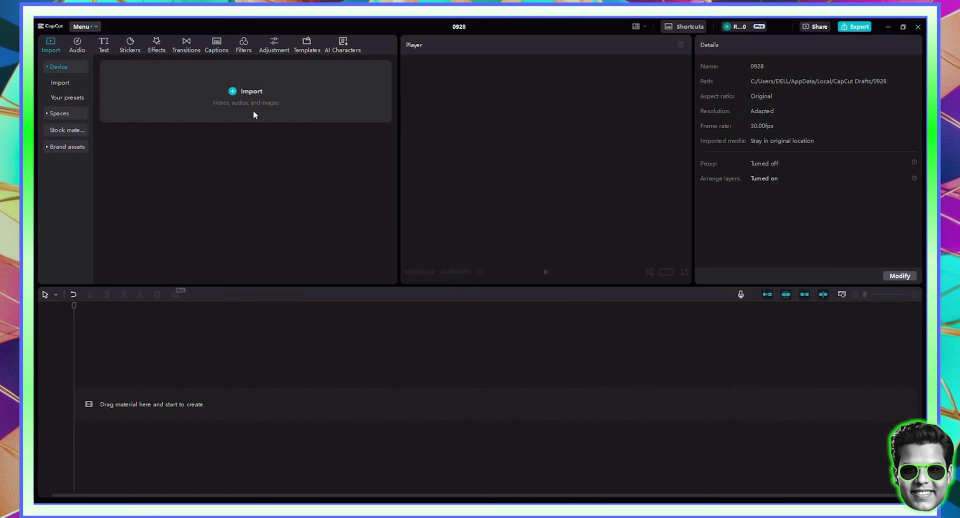
pyautogui.click(256, 103)
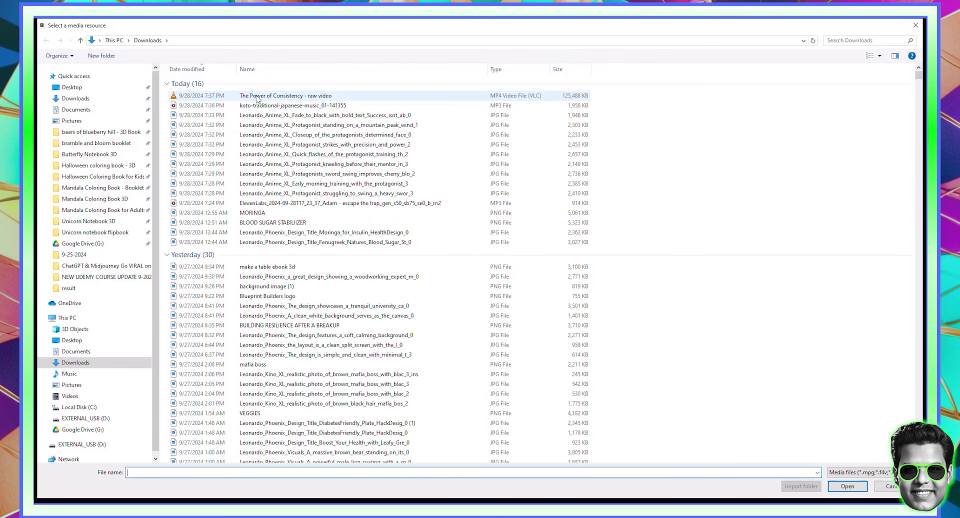
pyautogui.click(257, 98)
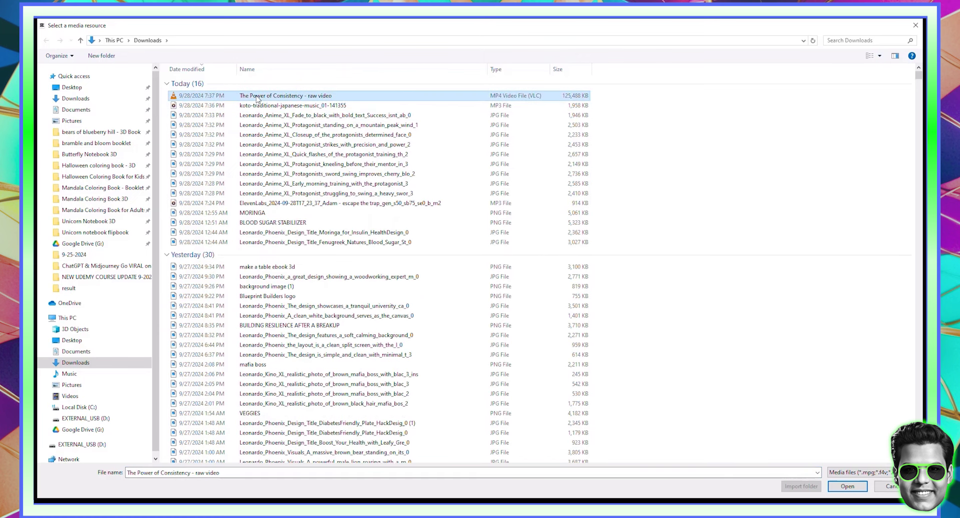
pyautogui.keyDown('ctrl'); pyautogui.click(256, 107); pyautogui.keyUp('ctrl')
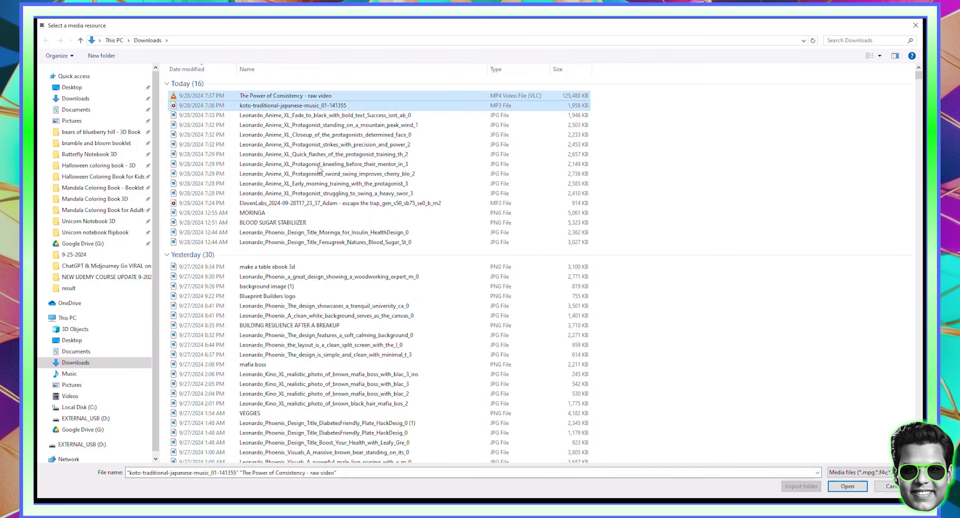
pyautogui.click(847, 486)
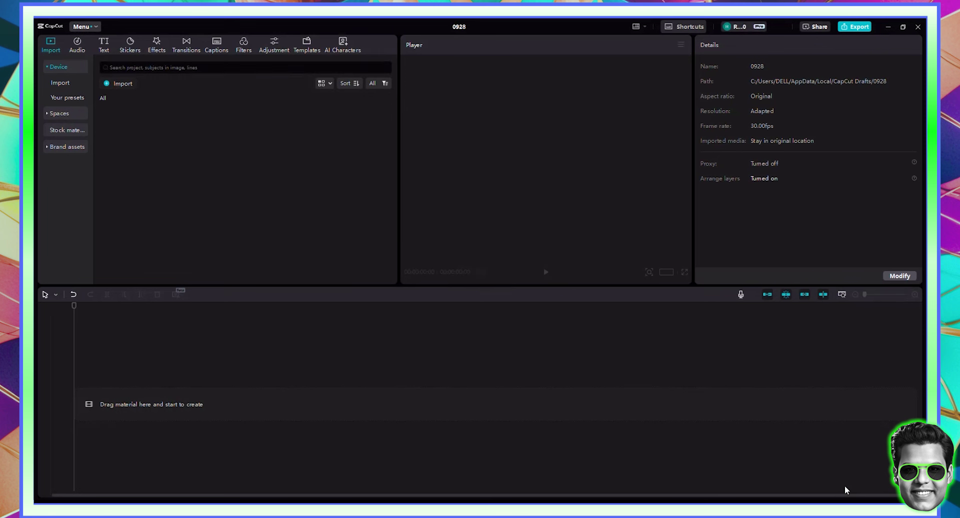
pyautogui.click(160, 192)
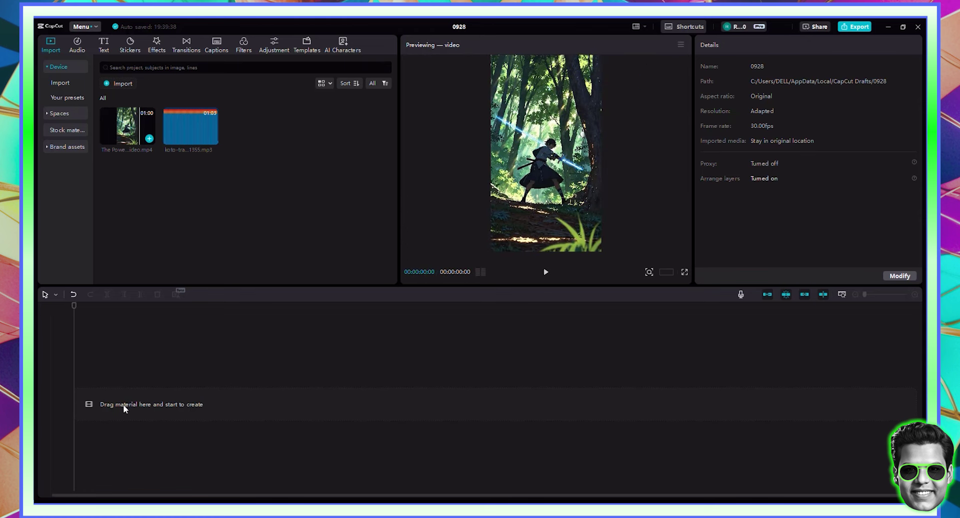
# Step: Place "The Power of Consistency - raw video" at the start of the timeline and set the project's aspect ratio to 9:16
pyautogui.moveTo(131, 137); pyautogui.dragTo(120, 403)
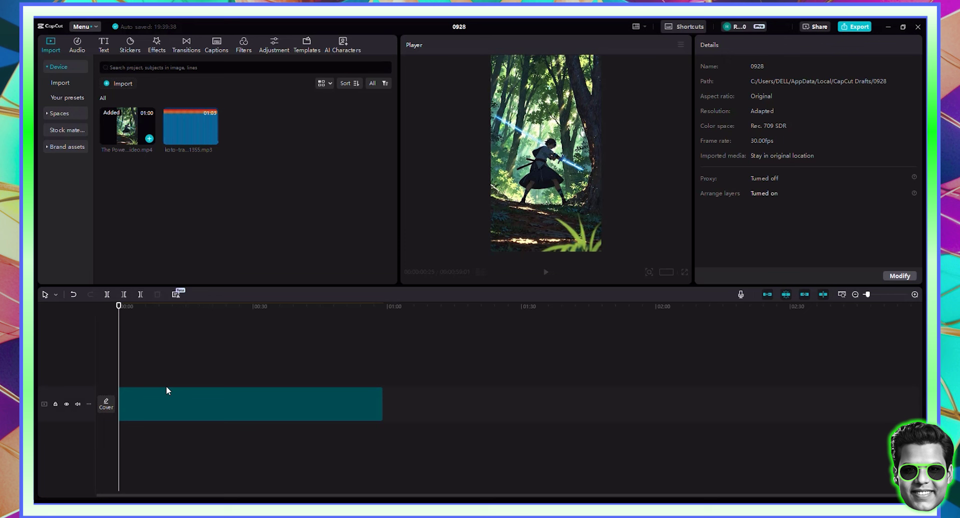
pyautogui.click(167, 389)
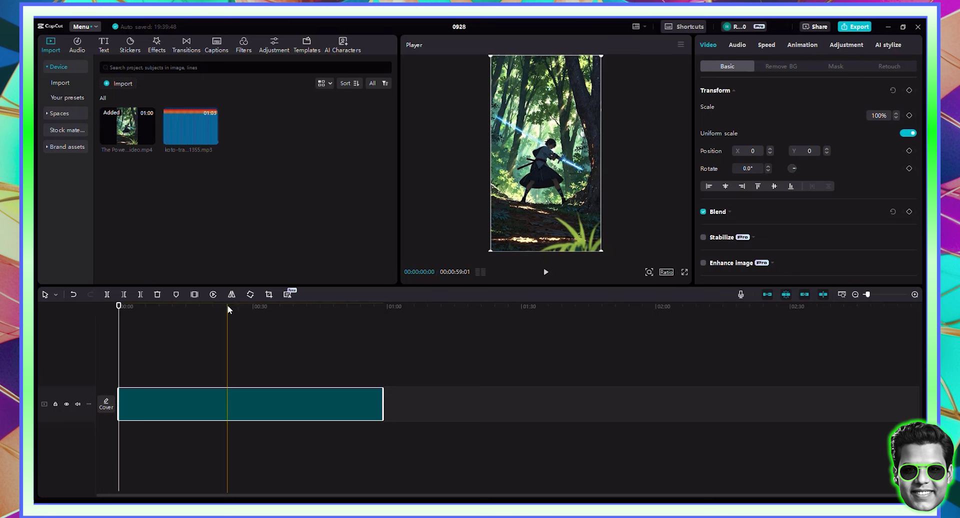
pyautogui.click(668, 272)
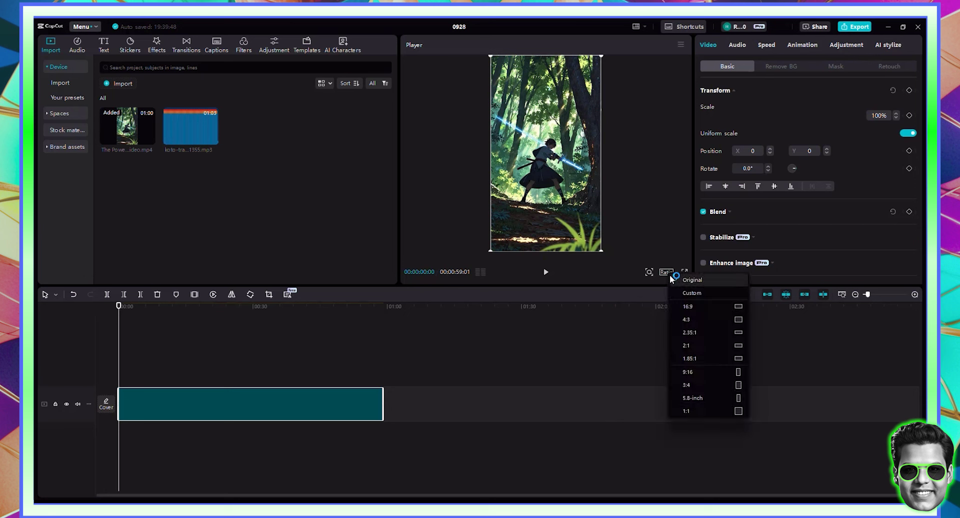
pyautogui.click(688, 372)
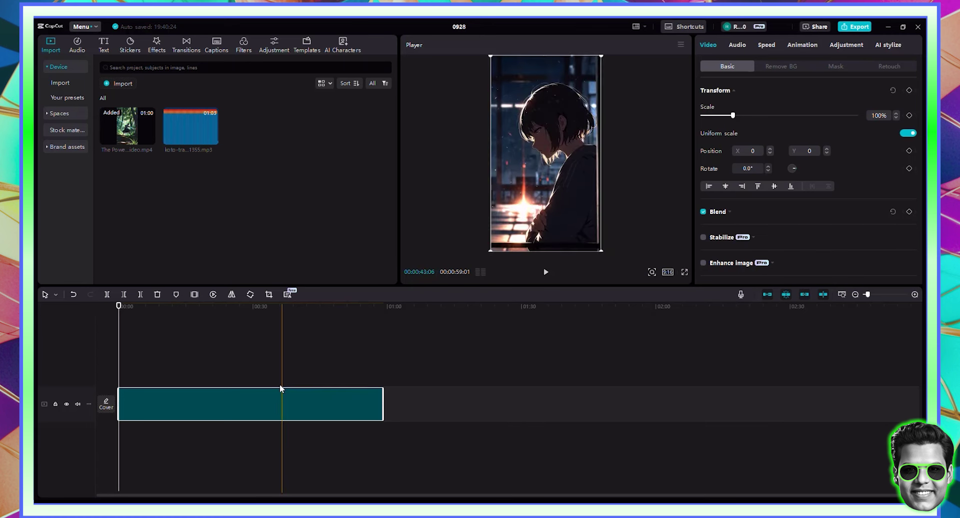
# Step: Extract the video clip's audio, set the extracted audio's volume to 6.5 dB and enhance its voice at intensity 100
pyautogui.rightClick(266, 396)
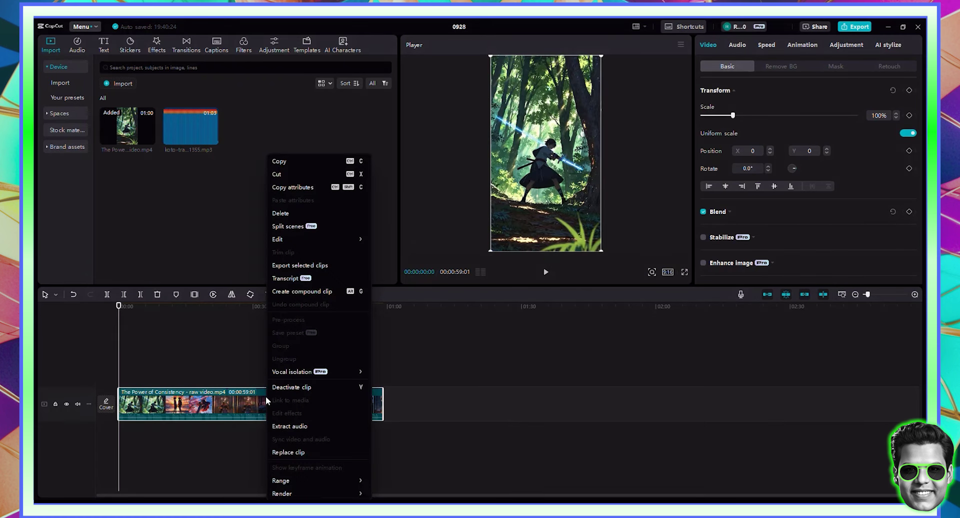
pyautogui.click(287, 426)
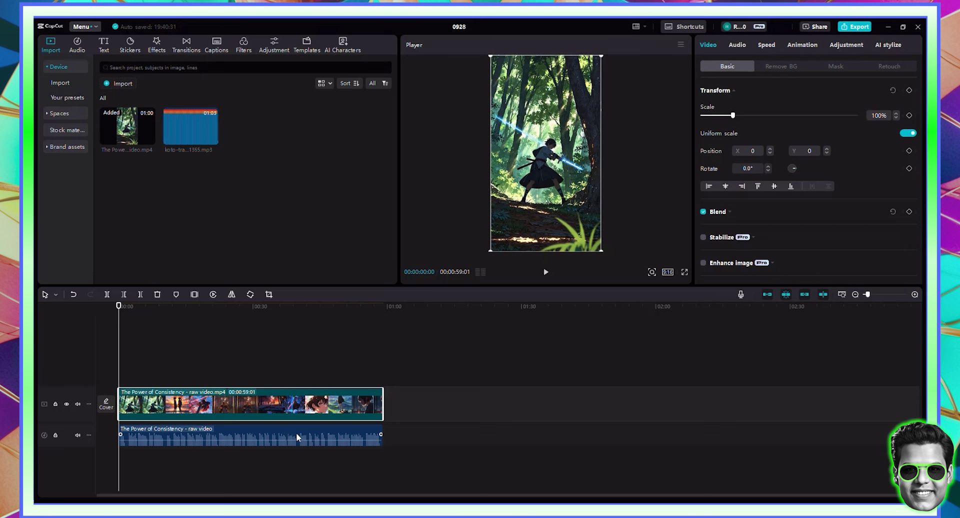
pyautogui.click(296, 433)
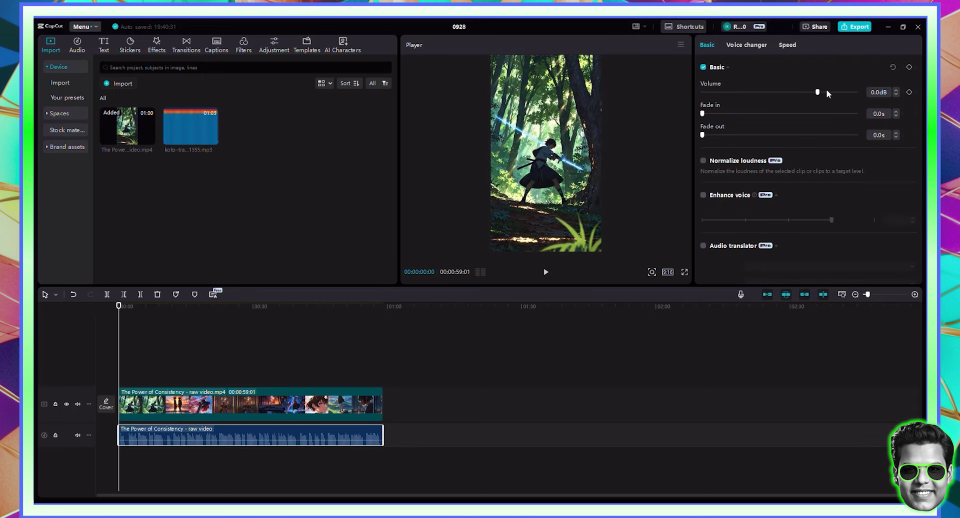
pyautogui.click(829, 92)
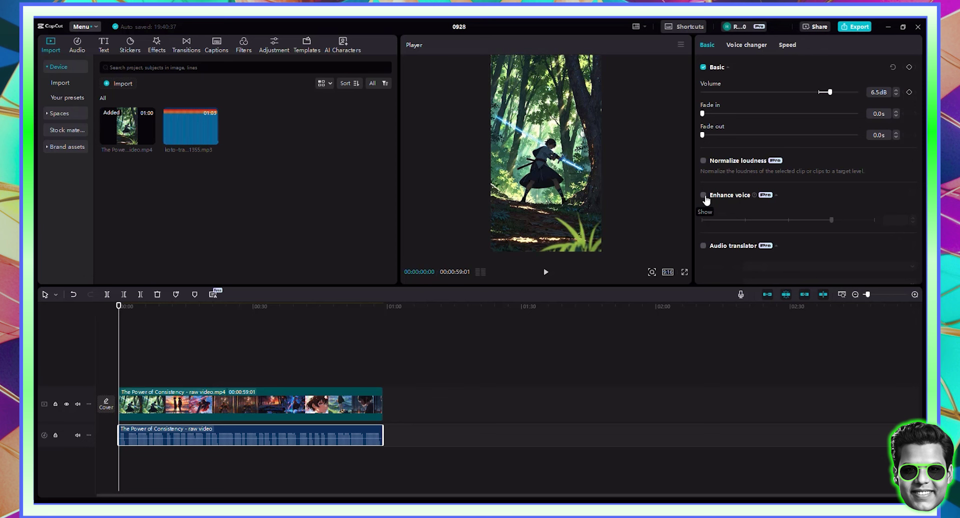
pyautogui.click(703, 195)
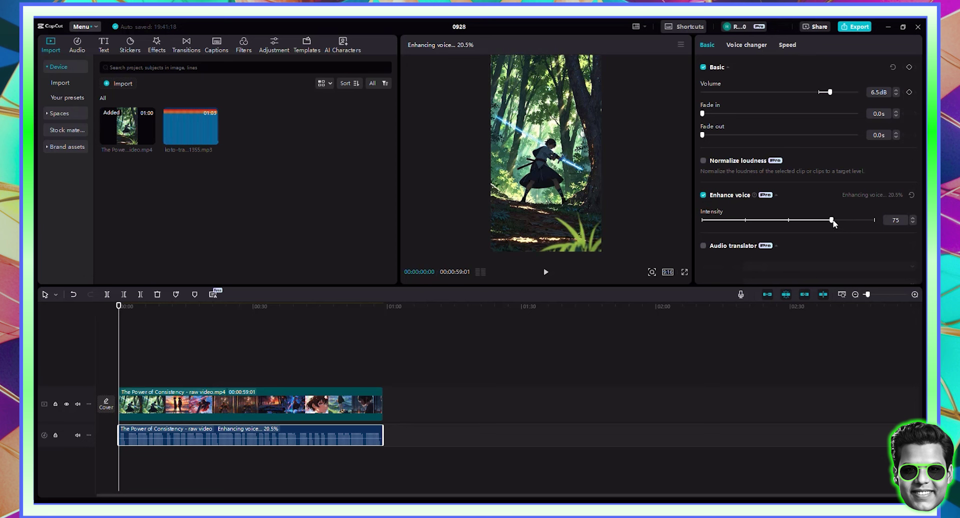
pyautogui.moveTo(832, 220); pyautogui.dragTo(875, 221)
# Step: Add a custom adjustment layer above the video and extend it to the video's full length
pyautogui.click(274, 45)
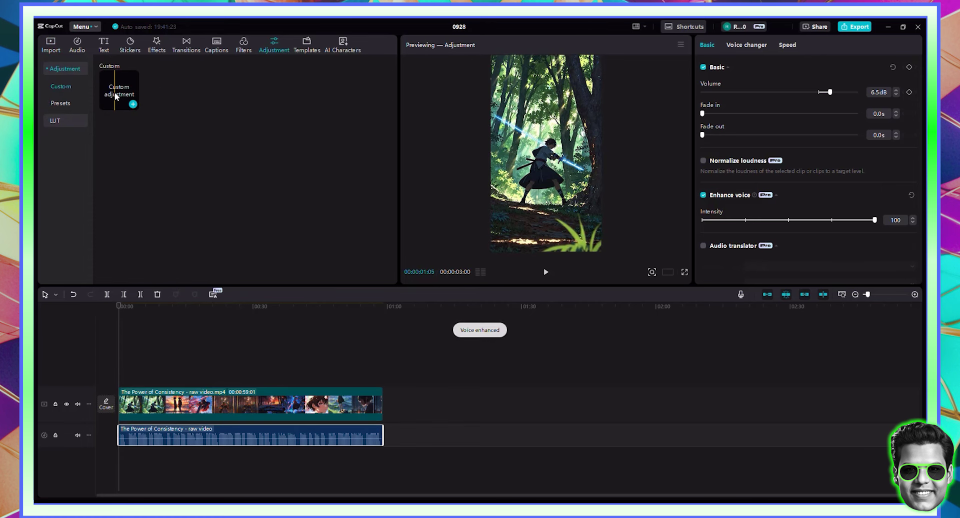
pyautogui.moveTo(115, 96); pyautogui.dragTo(130, 383)
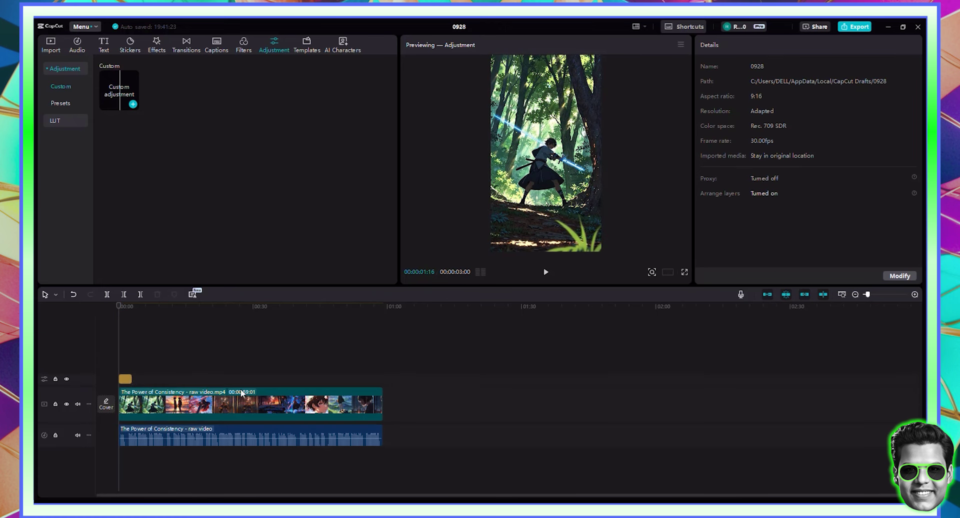
pyautogui.click(126, 382)
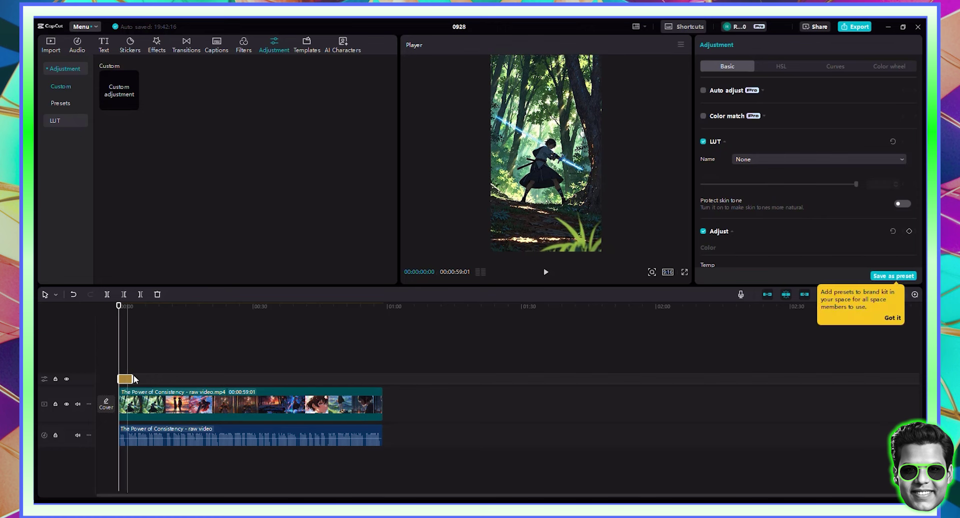
pyautogui.moveTo(133, 375); pyautogui.dragTo(383, 388)
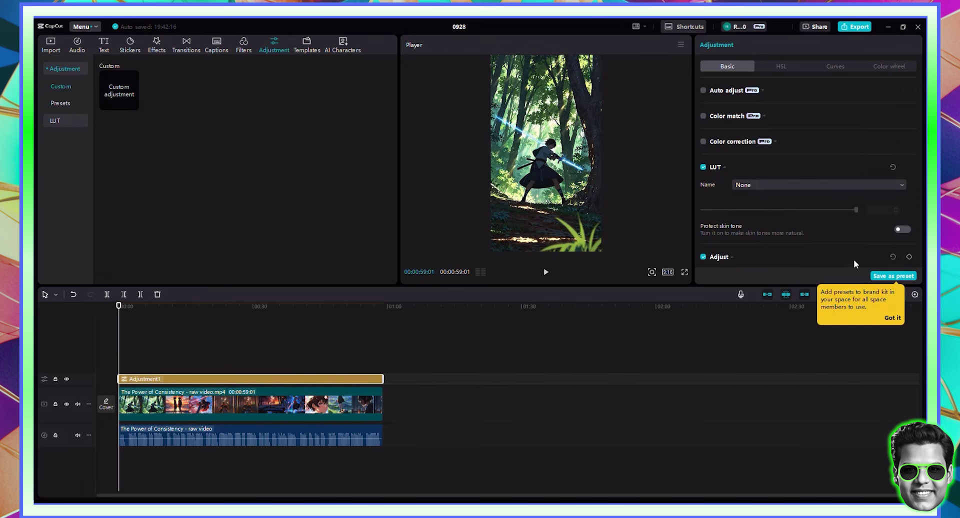
# Step: Set the adjustment layer's Temp, Tint and Saturation to 4 each and its Exposure to 9
pyautogui.scroll(-1, 799, 216)
pyautogui.scroll(-3, 799, 216)
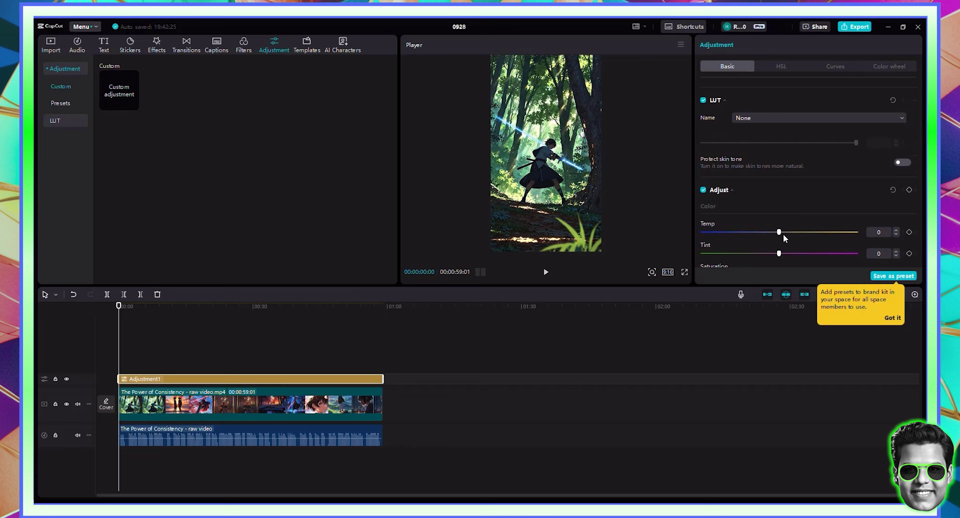
pyautogui.click(783, 254)
pyautogui.scroll(-1, 784, 256)
pyautogui.click(784, 245)
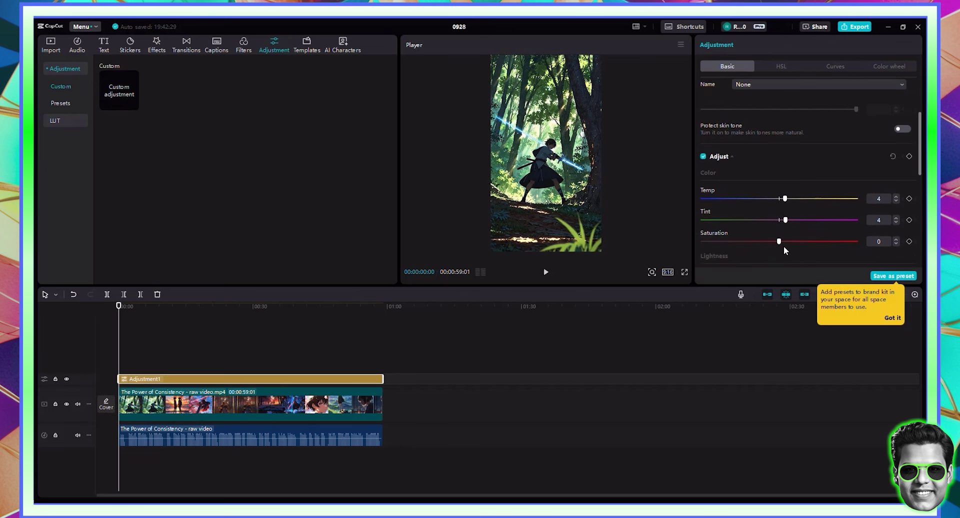
pyautogui.scroll(-1, 784, 245)
pyautogui.click(792, 244)
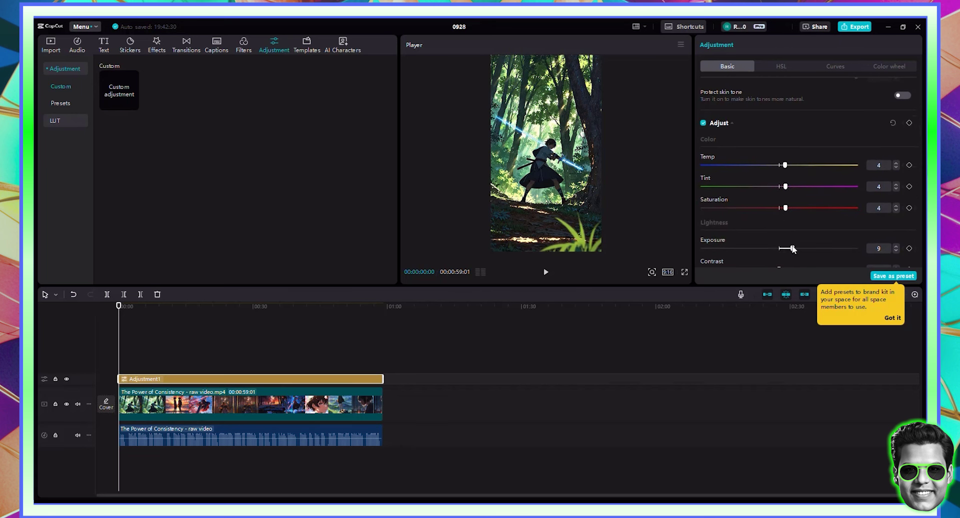
# Step: Set the adjustment layer's Contrast to 7, Highlight to 6, Shadow to 5, Whites and Blacks to 4, and Brilliance to 6
pyautogui.scroll(-1, 792, 230)
pyautogui.click(789, 236)
pyautogui.click(789, 257)
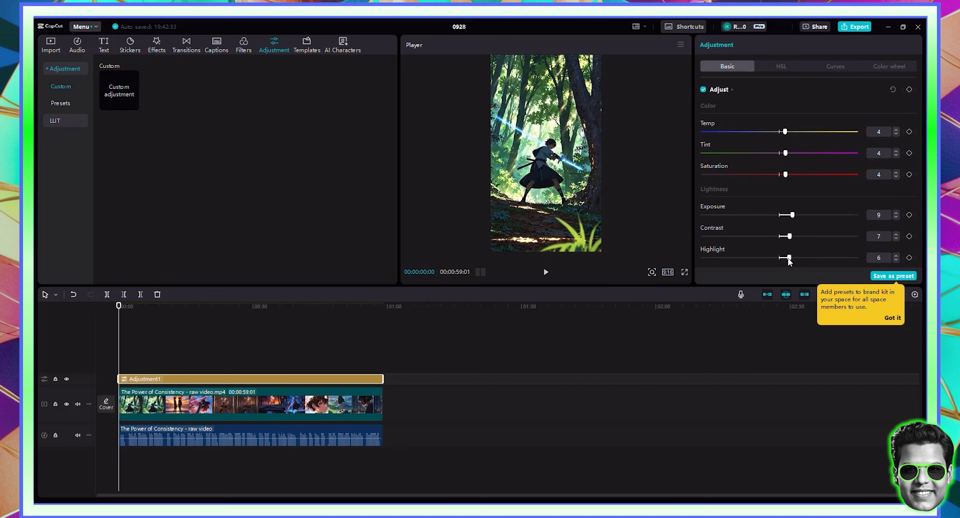
pyautogui.scroll(-3, 792, 232)
pyautogui.scroll(-2, 793, 205)
pyautogui.click(784, 136)
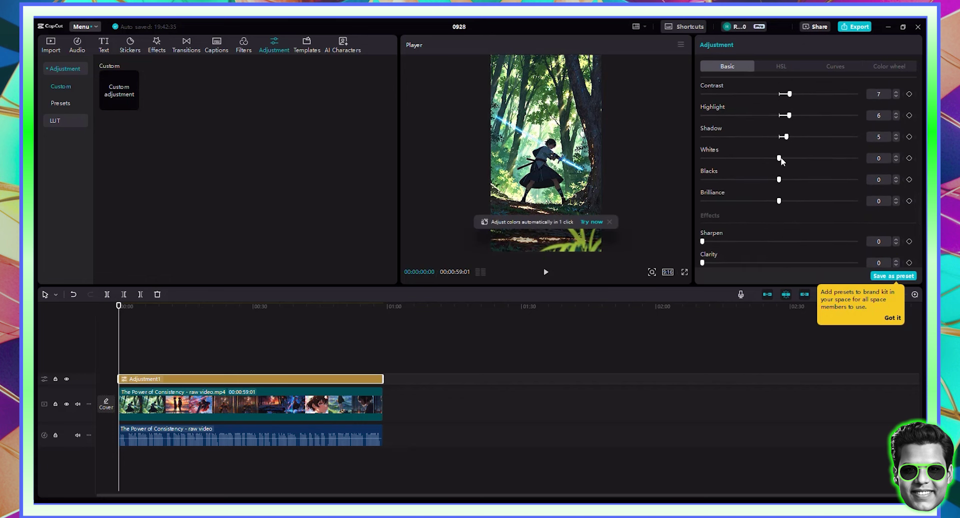
pyautogui.click(783, 158)
pyautogui.click(783, 179)
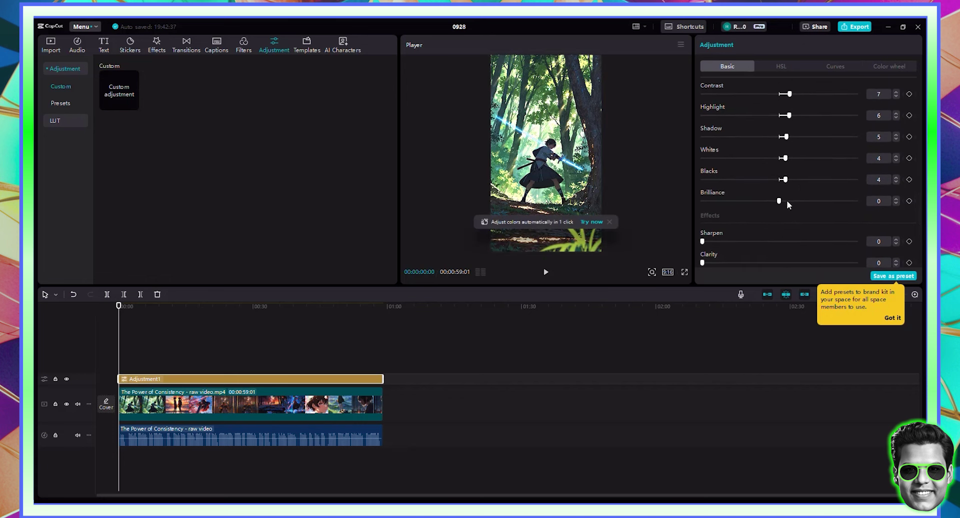
pyautogui.click(787, 201)
# Step: Set the adjustment layer's Sharpen to 32 and Clarity to 25
pyautogui.click(751, 241)
pyautogui.scroll(-2, 749, 245)
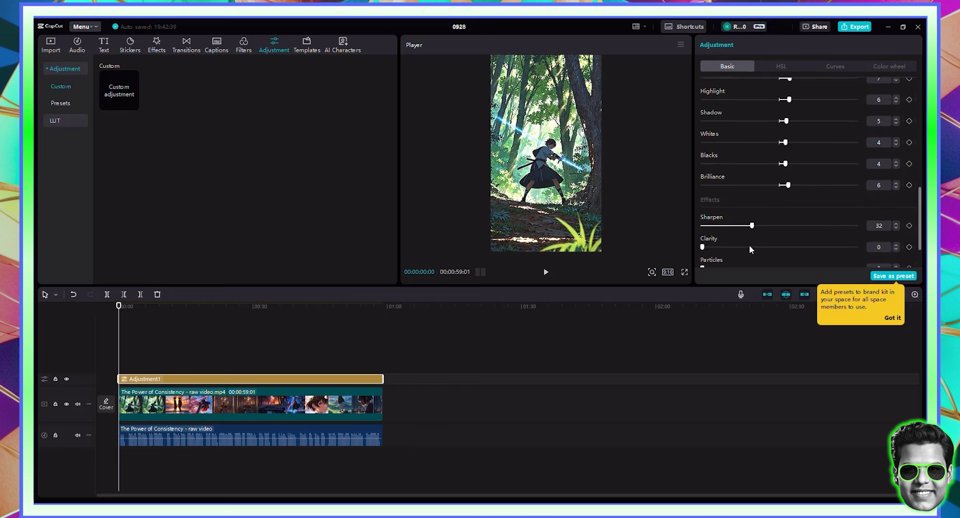
pyautogui.moveTo(747, 231); pyautogui.dragTo(741, 231)
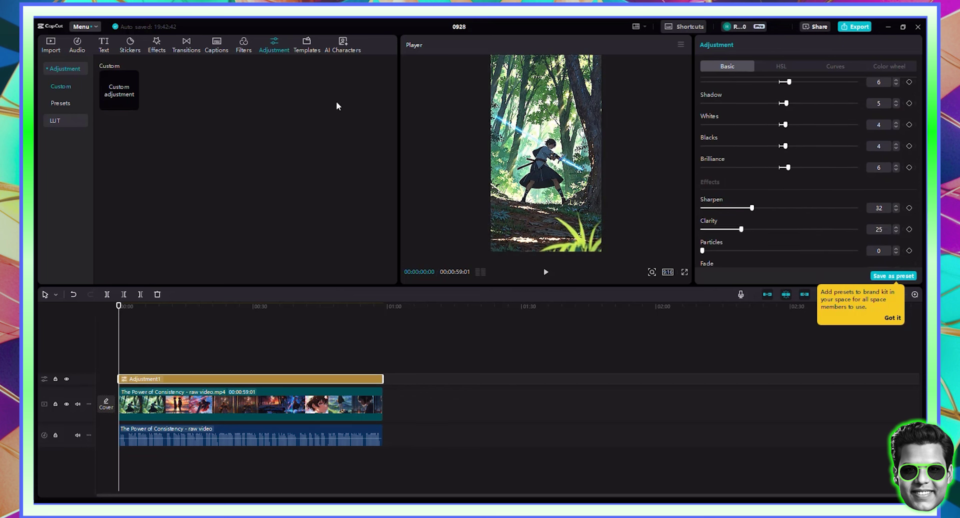
# Step: Search the video effects for "smoke", add the Mist effect above the adjustment layer and extend it to the video's full length
pyautogui.click(156, 46)
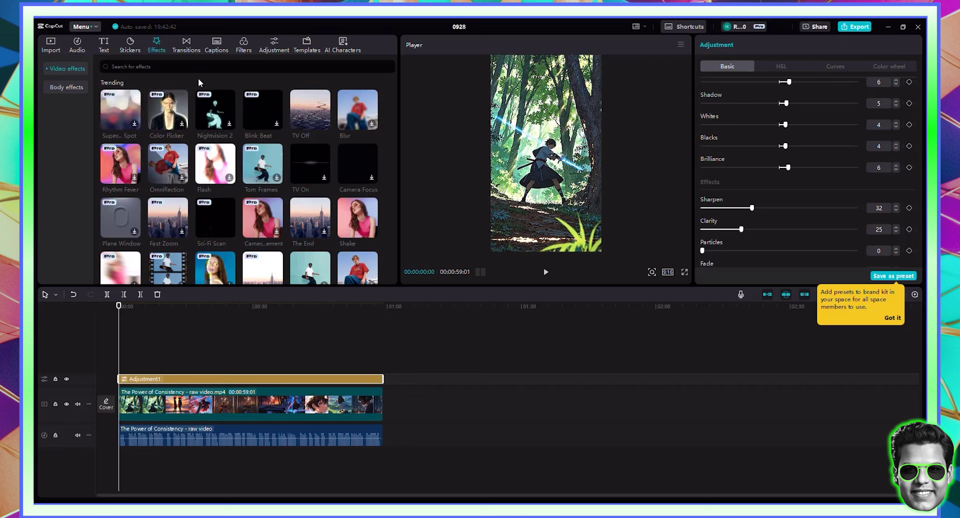
pyautogui.click(170, 67)
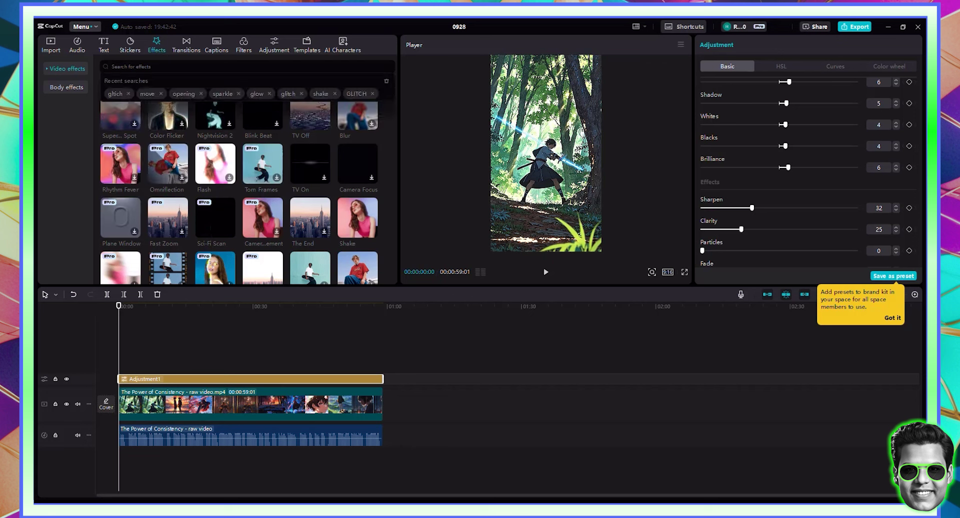
pyautogui.write('smoke')
pyautogui.press('Return')
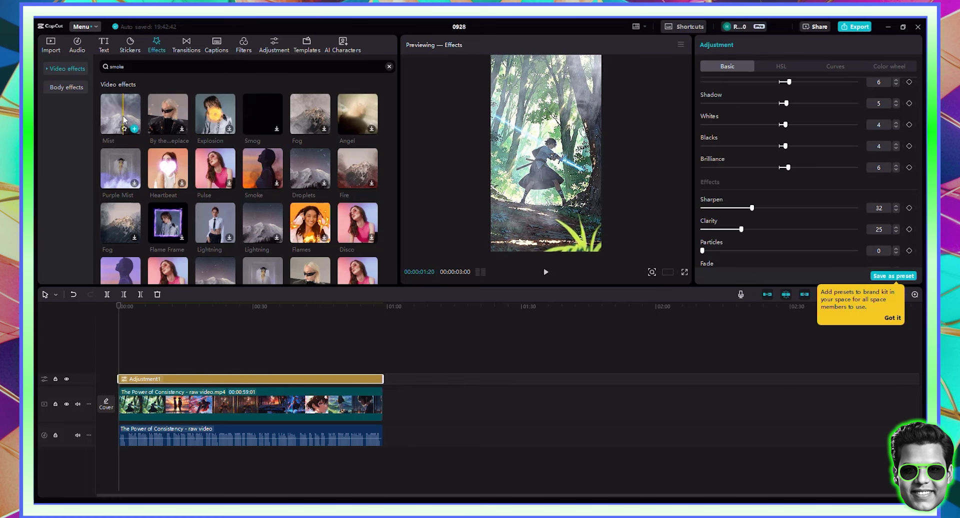
pyautogui.moveTo(123, 117); pyautogui.dragTo(124, 366)
pyautogui.click(131, 366)
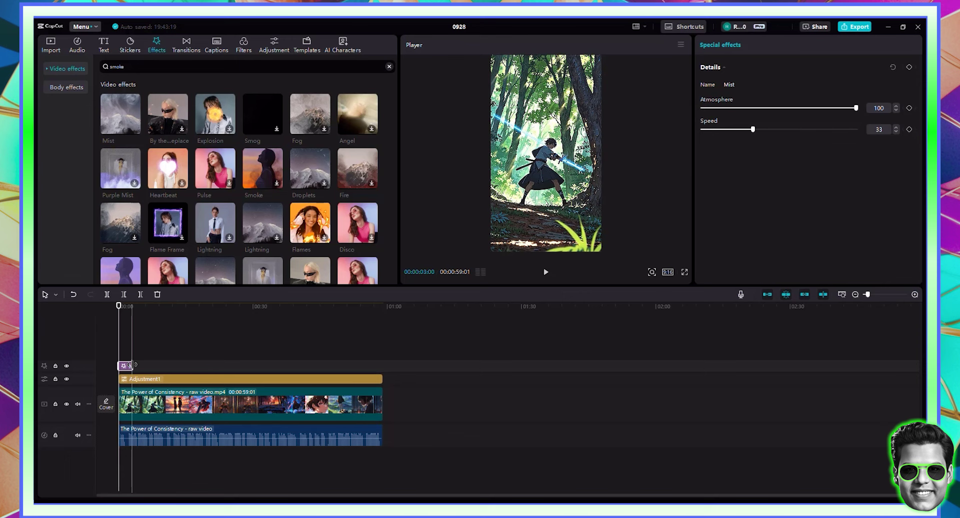
pyautogui.moveTo(167, 365); pyautogui.dragTo(383, 366)
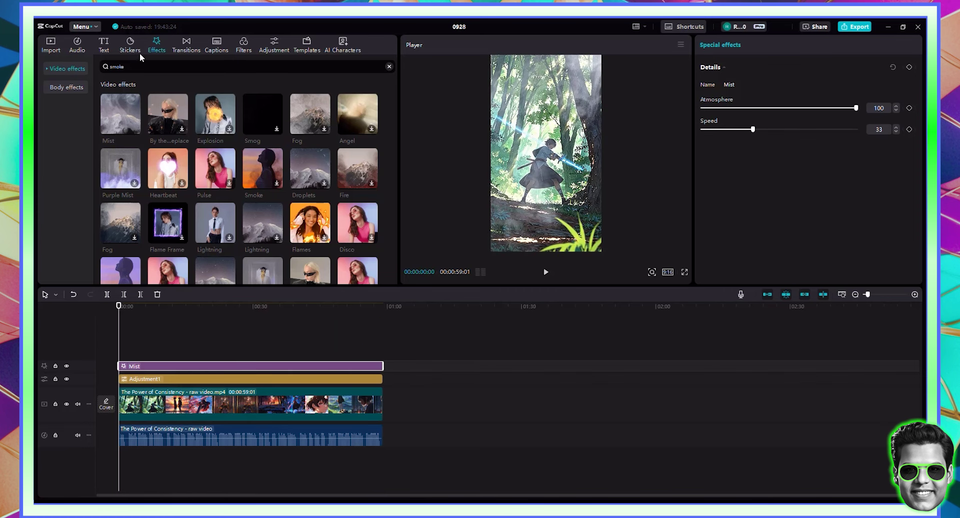
# Step: Generate auto captions with English as the spoken language
pyautogui.click(210, 51)
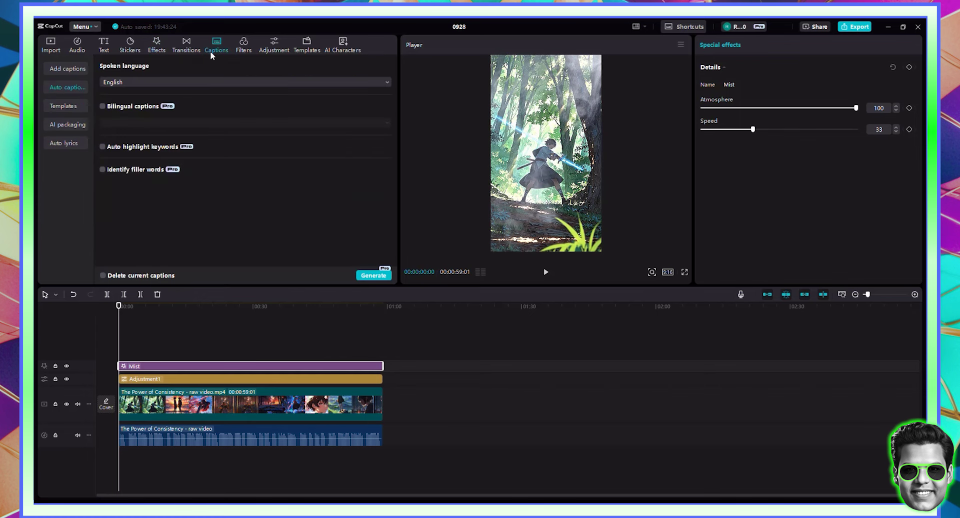
pyautogui.click(377, 278)
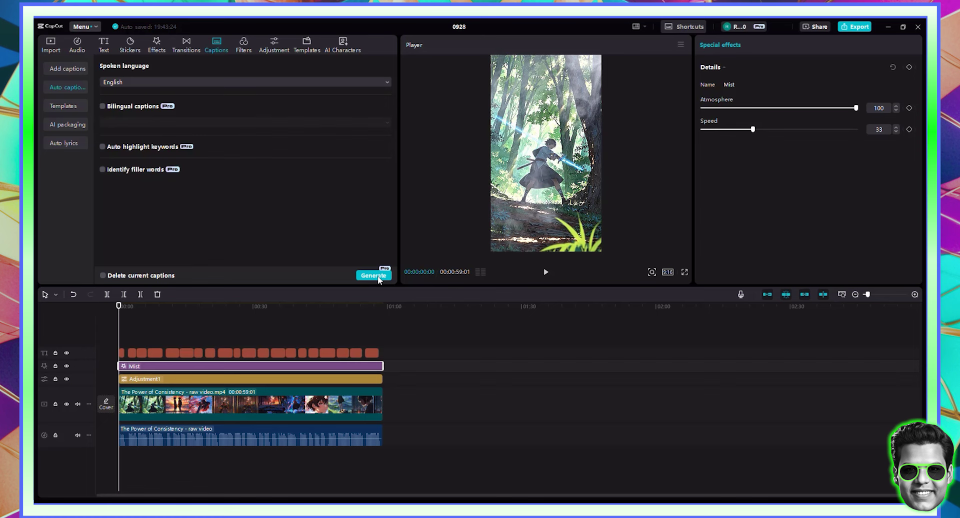
# Step: Examine the generated caption lines from the first to the last for transcription errors
pyautogui.click(257, 356)
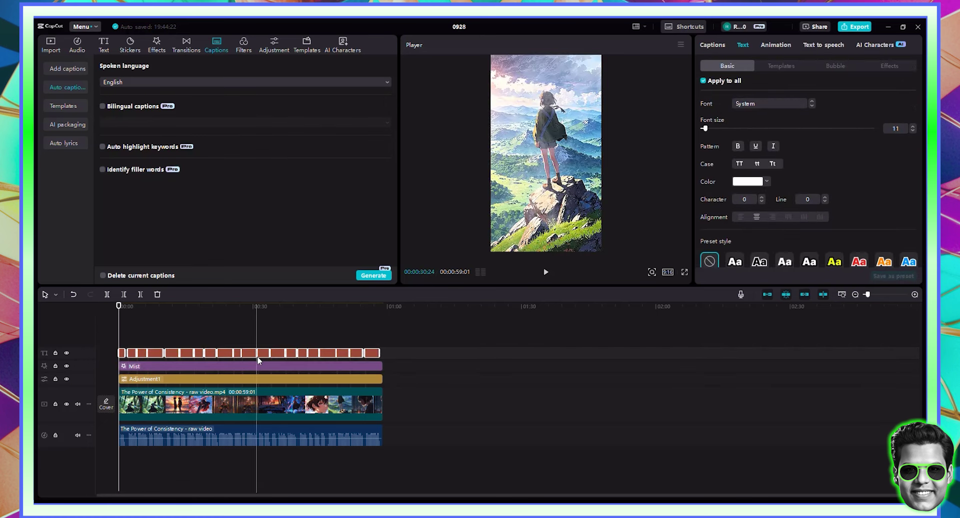
pyautogui.click(716, 45)
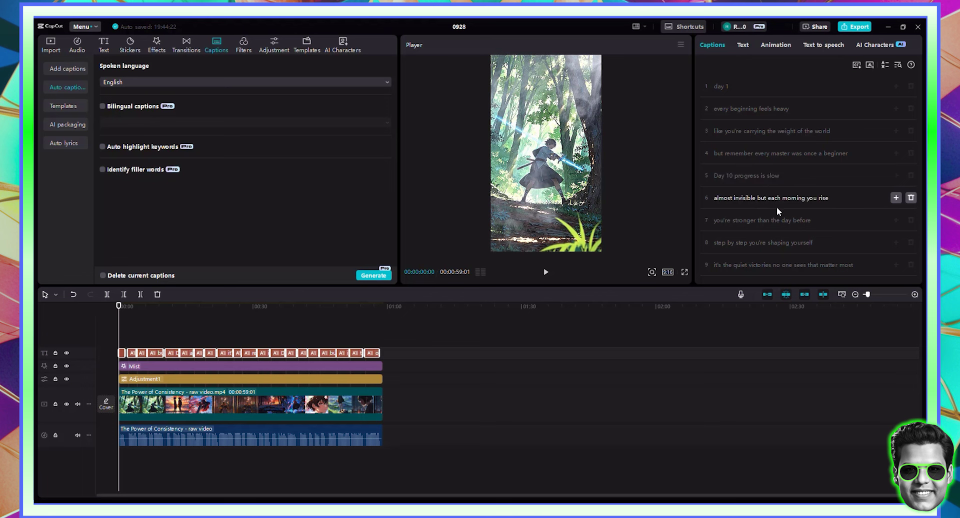
pyautogui.scroll(-1, 776, 206)
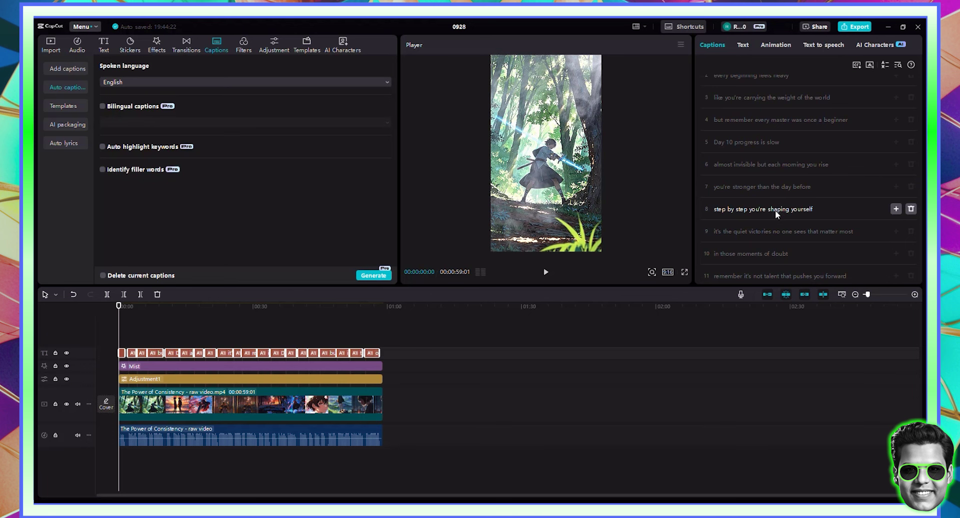
pyautogui.scroll(-1, 775, 210)
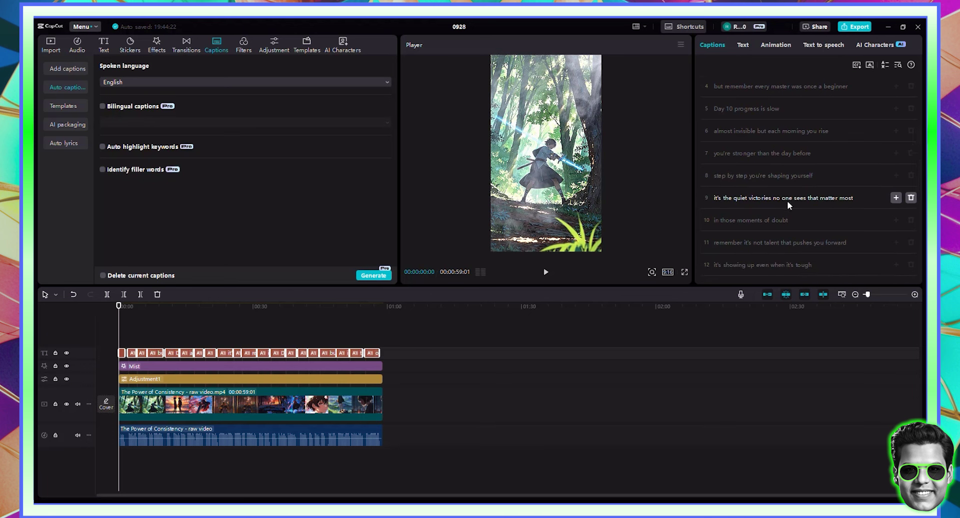
pyautogui.scroll(-1, 787, 200)
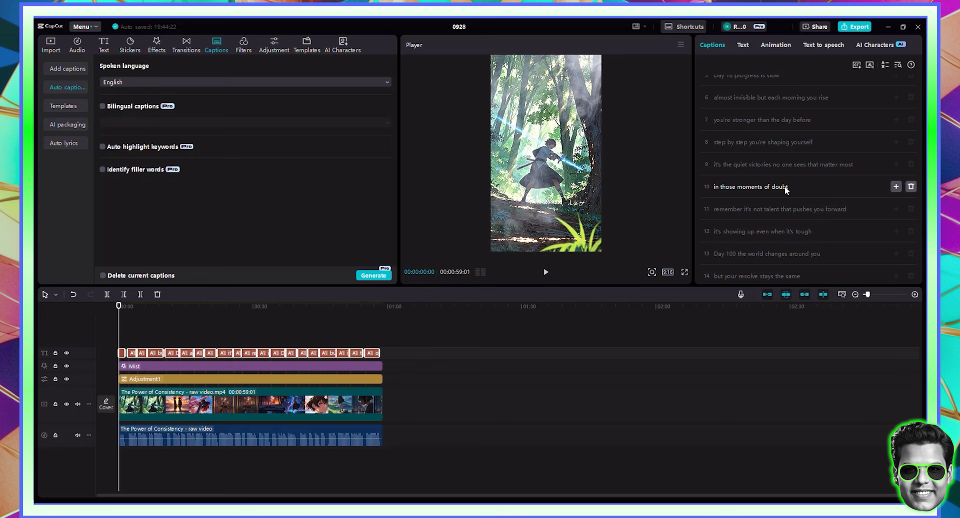
pyautogui.scroll(-1, 786, 188)
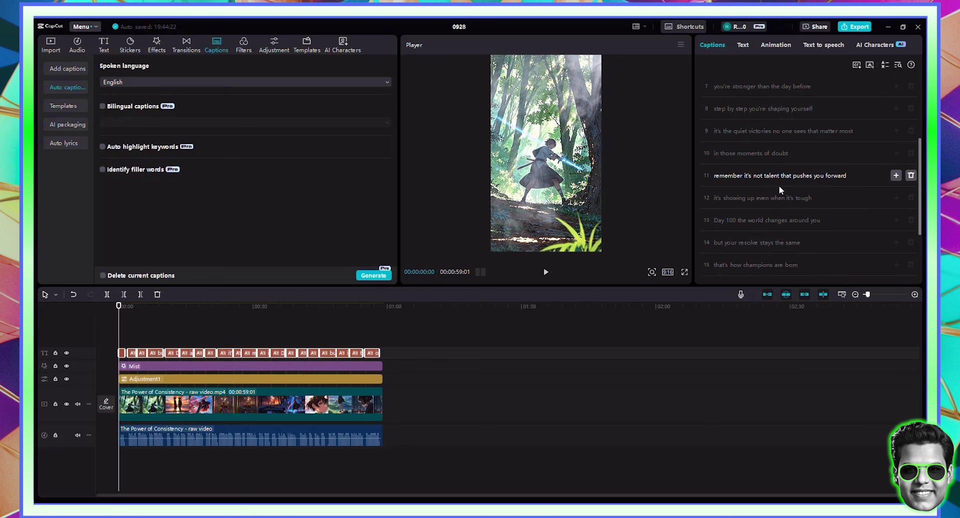
pyautogui.scroll(-1, 790, 187)
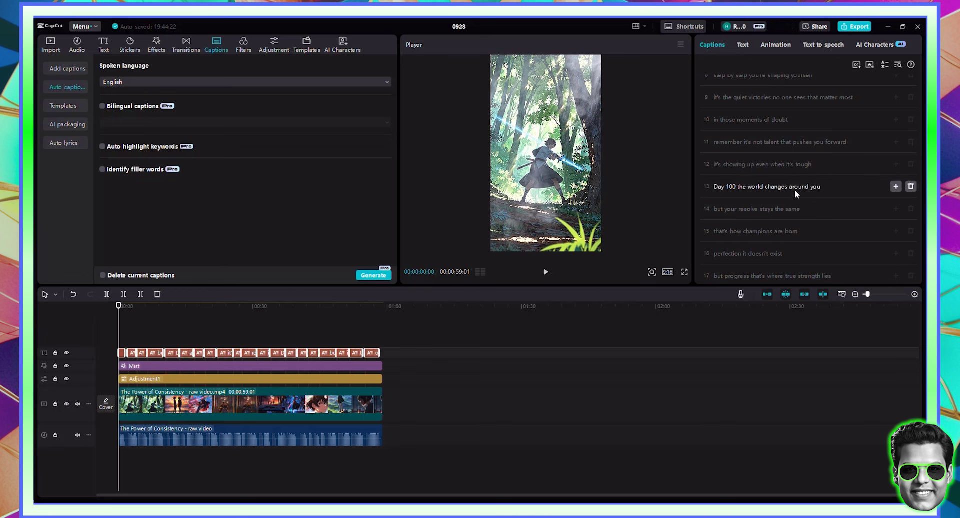
pyautogui.scroll(-1, 794, 190)
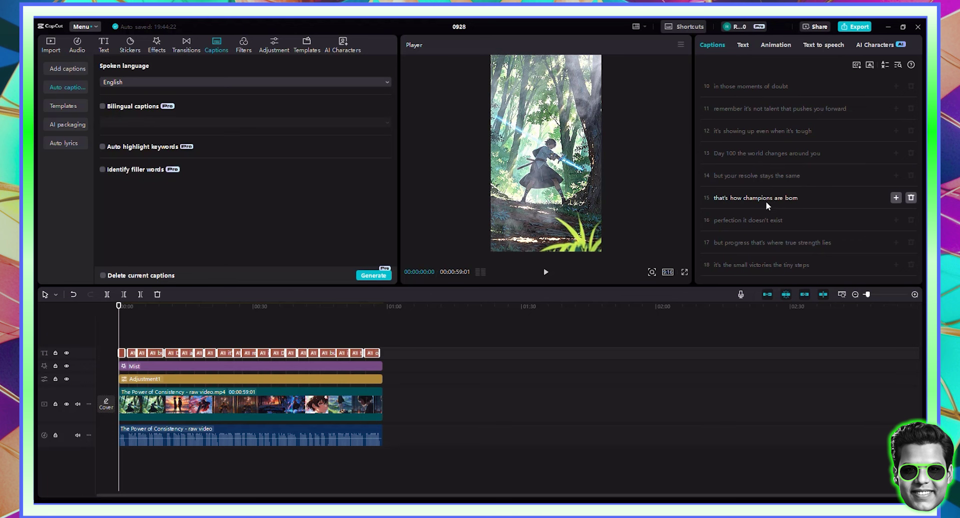
pyautogui.scroll(-1, 789, 185)
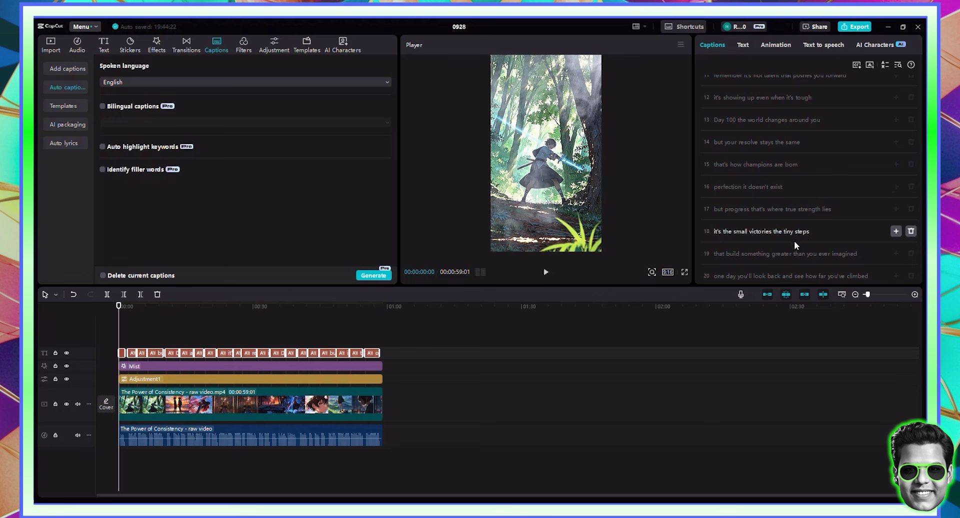
pyautogui.scroll(-1, 794, 241)
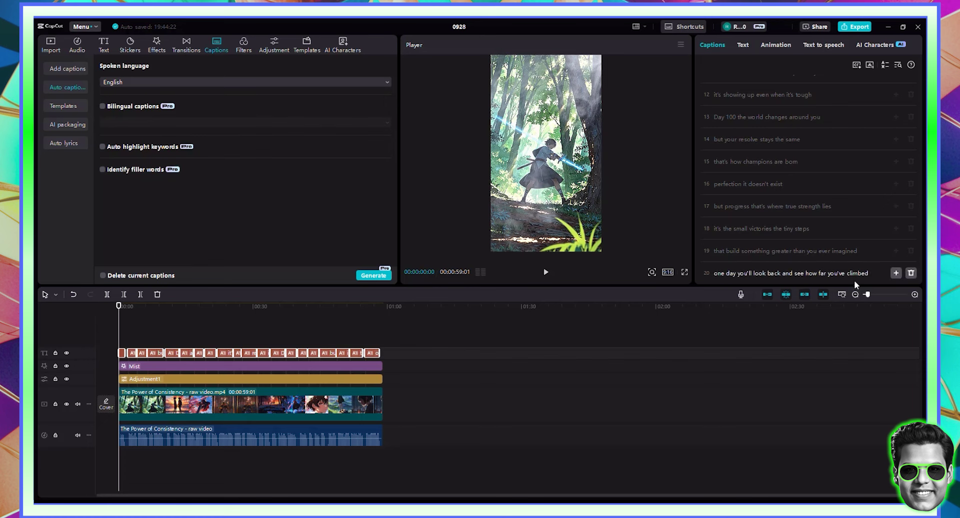
# Step: Select all captions and apply the bold white uppercase "BROWN" text template to all of them
pyautogui.click(744, 45)
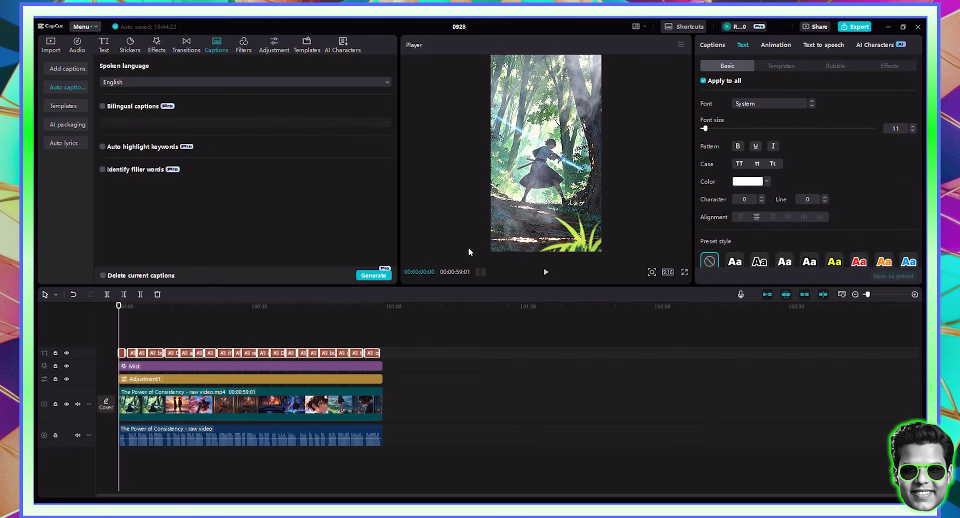
pyautogui.click(776, 64)
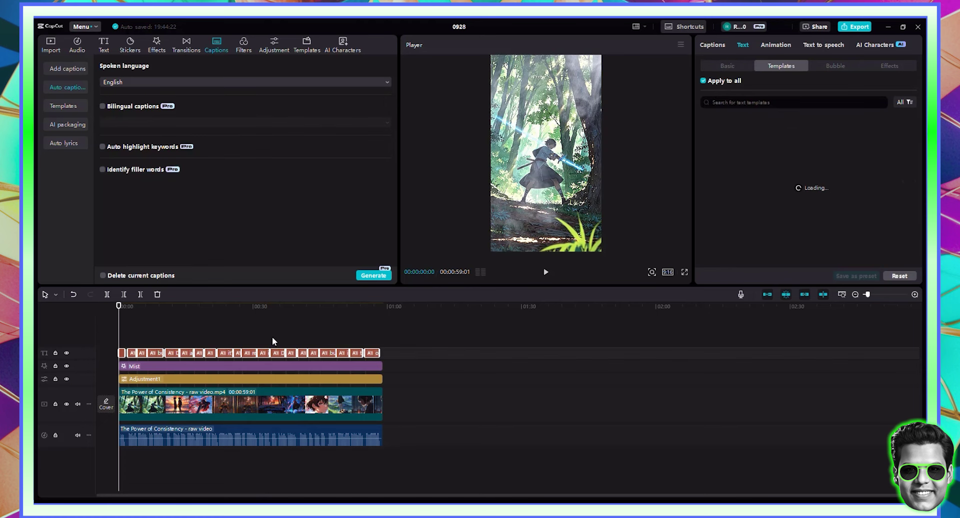
pyautogui.click(273, 338)
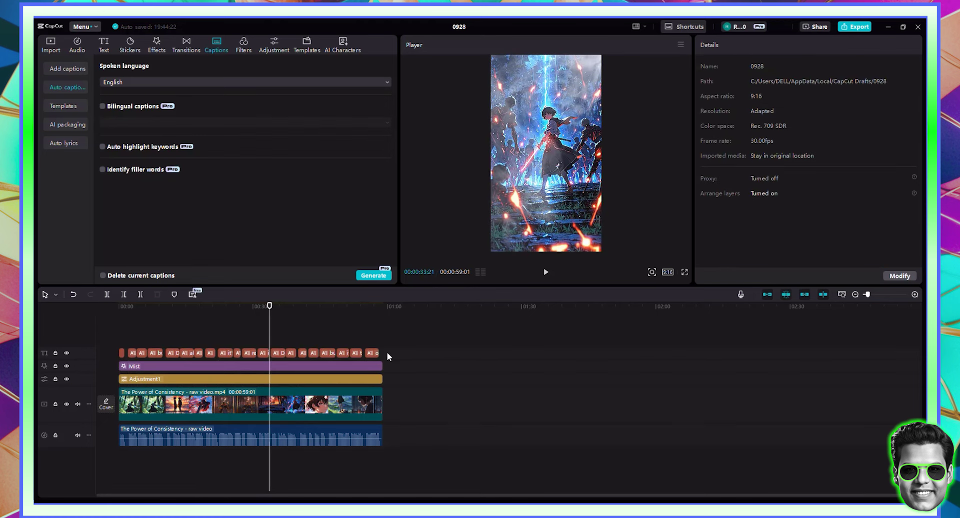
pyautogui.moveTo(408, 352); pyautogui.dragTo(115, 326)
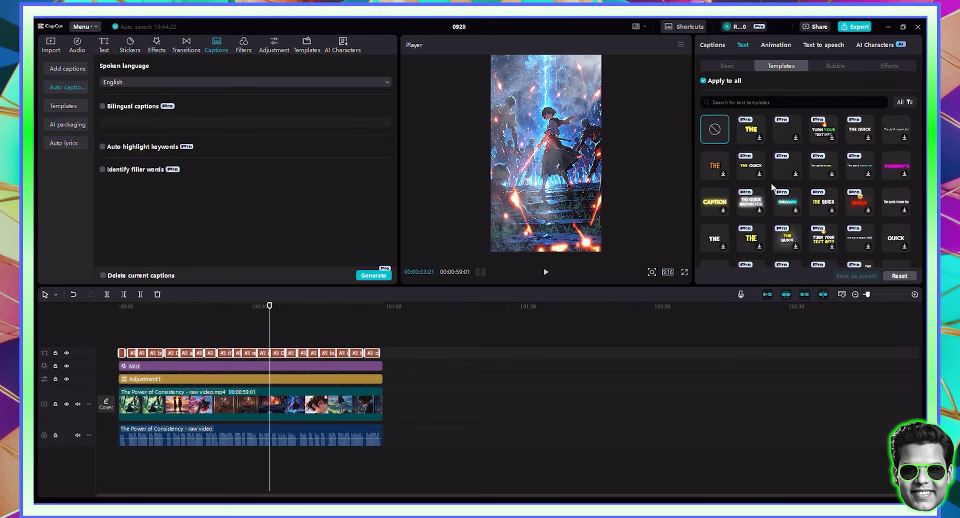
pyautogui.scroll(-2, 772, 185)
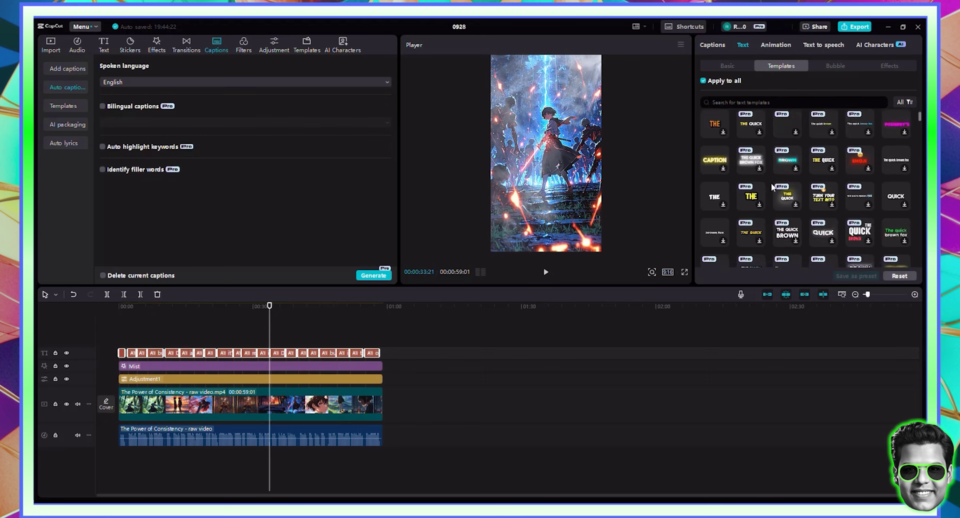
pyautogui.scroll(-2, 772, 185)
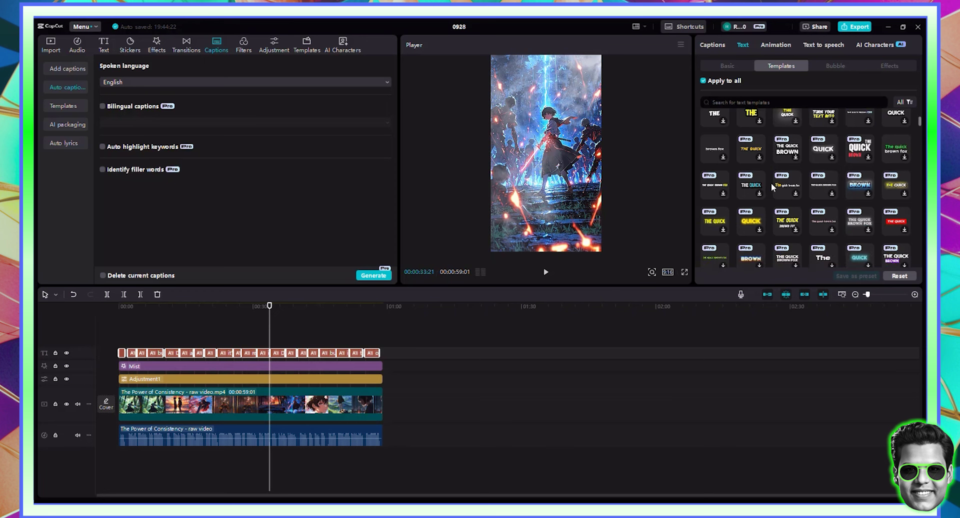
pyautogui.scroll(-1, 771, 185)
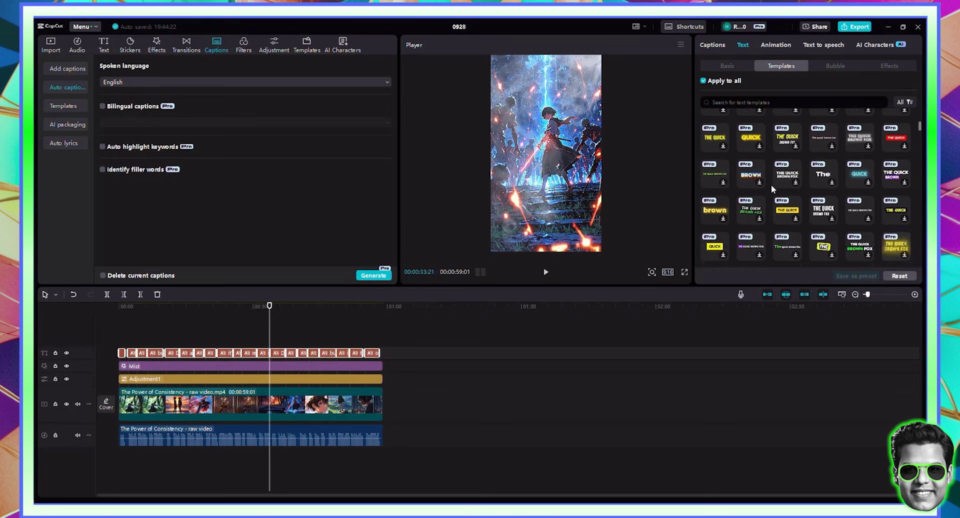
pyautogui.scroll(-1, 778, 192)
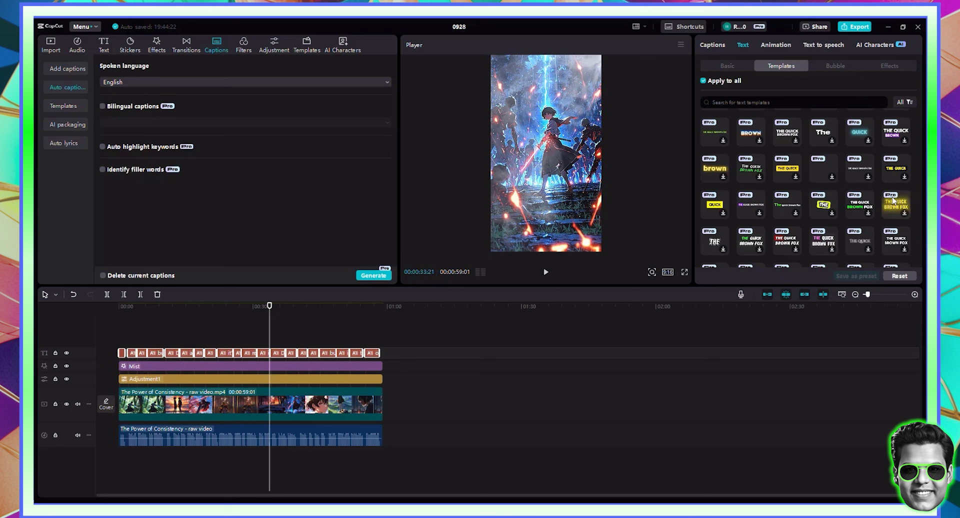
pyautogui.scroll(-1, 844, 181)
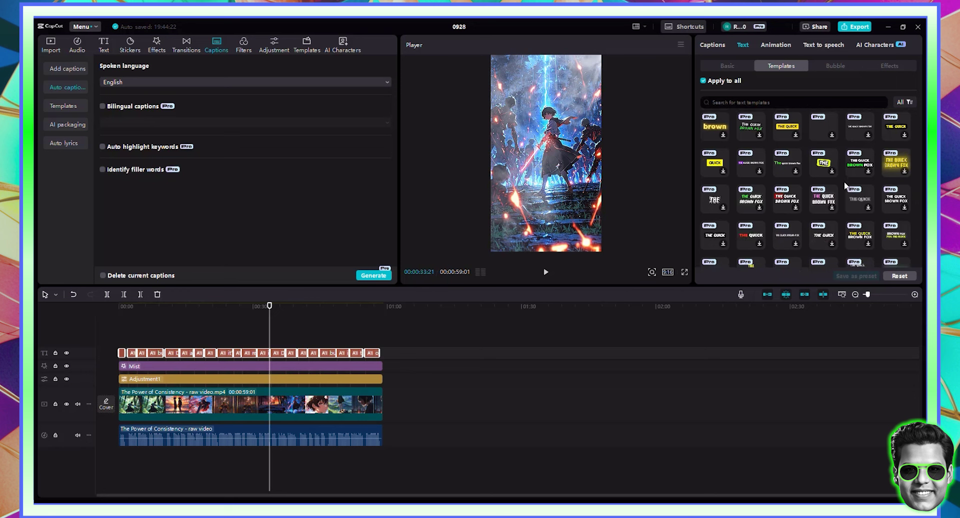
pyautogui.scroll(-1, 845, 186)
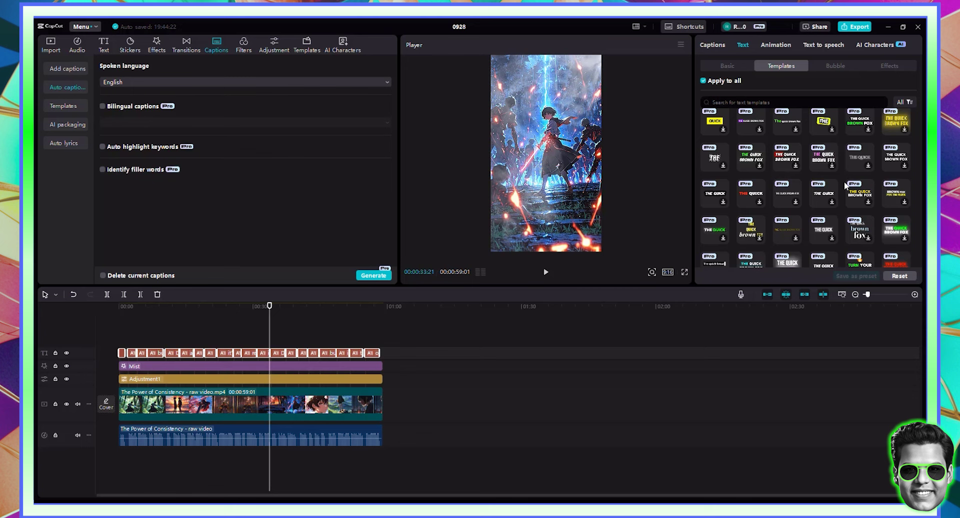
pyautogui.scroll(-1, 845, 186)
pyautogui.scroll(-1, 845, 186)
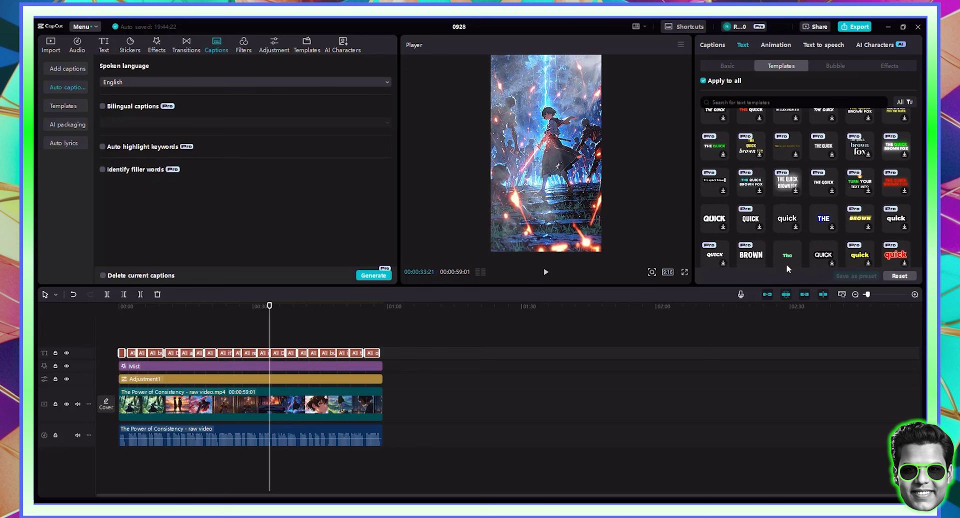
pyautogui.click(750, 256)
pyautogui.scroll(-3, 812, 229)
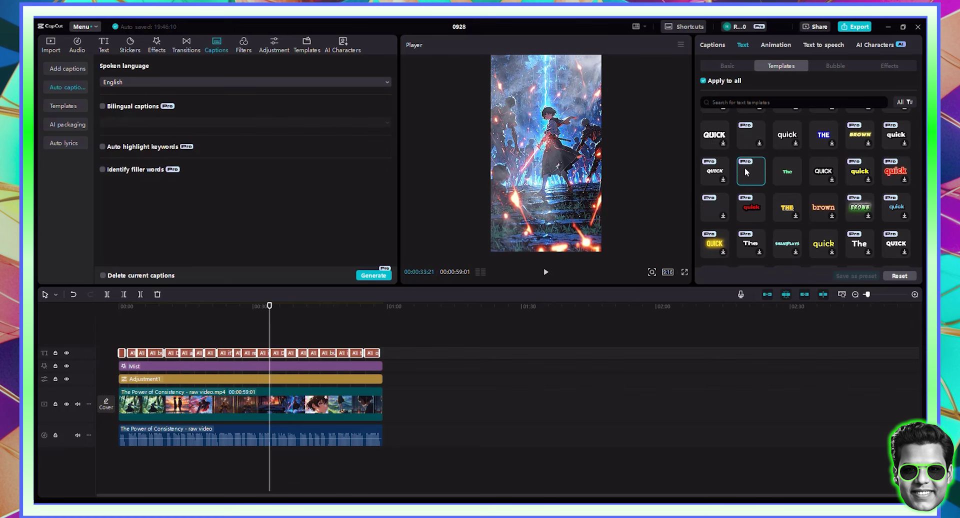
# Step: Move the captions up to the middle of the frame, check another scene and return the playhead to the start
pyautogui.click(275, 309)
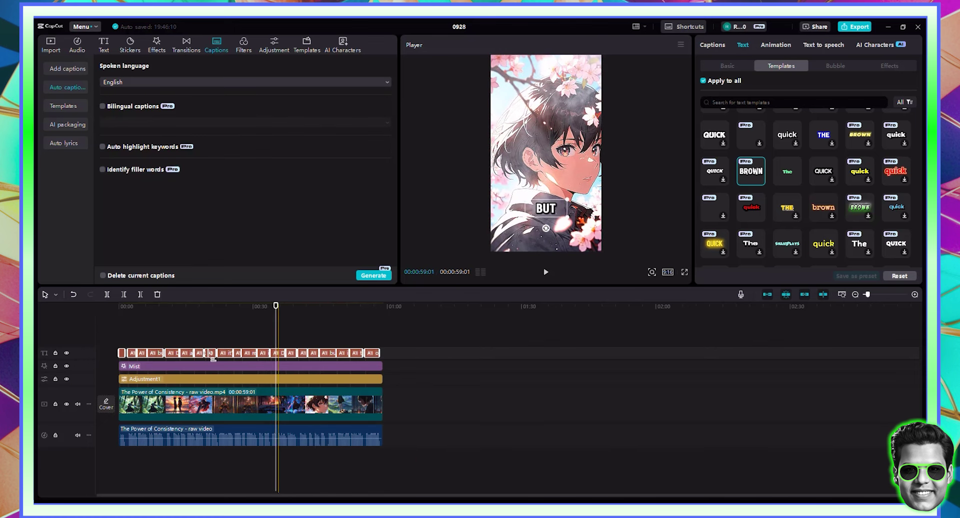
pyautogui.moveTo(546, 214); pyautogui.dragTo(544, 155)
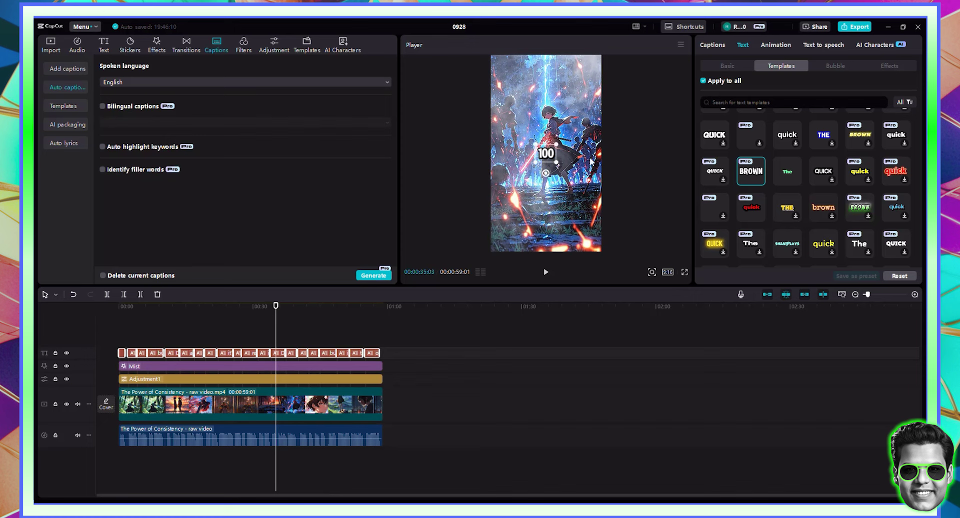
pyautogui.click(158, 304)
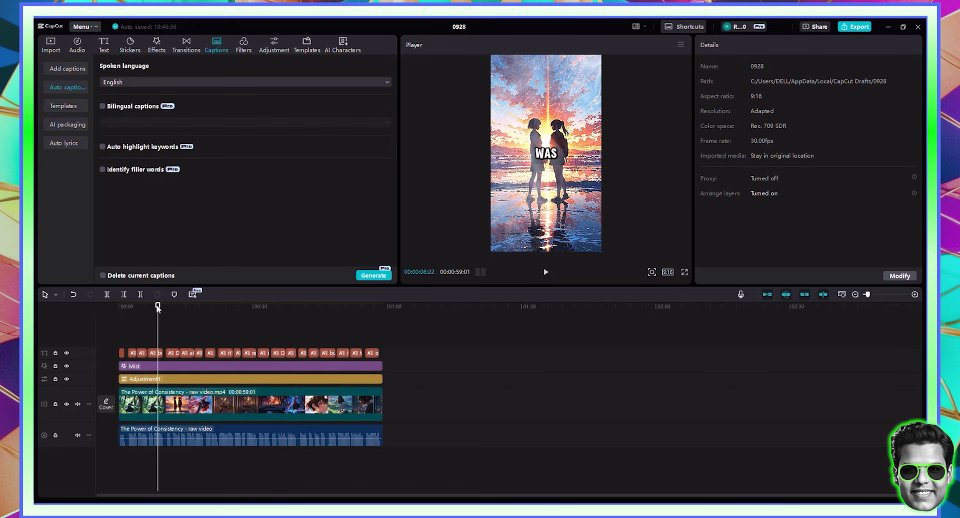
pyautogui.click(97, 306)
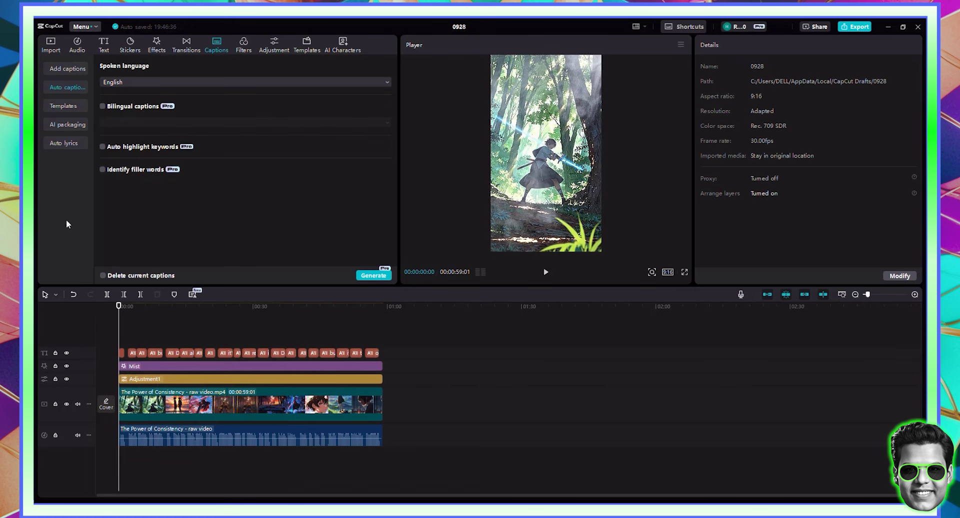
# Step: Add the imported koto-traditional-japanese-music mp3 on a new audio track beneath the voiceover, starting at 00:00
pyautogui.click(51, 44)
pyautogui.click(194, 131)
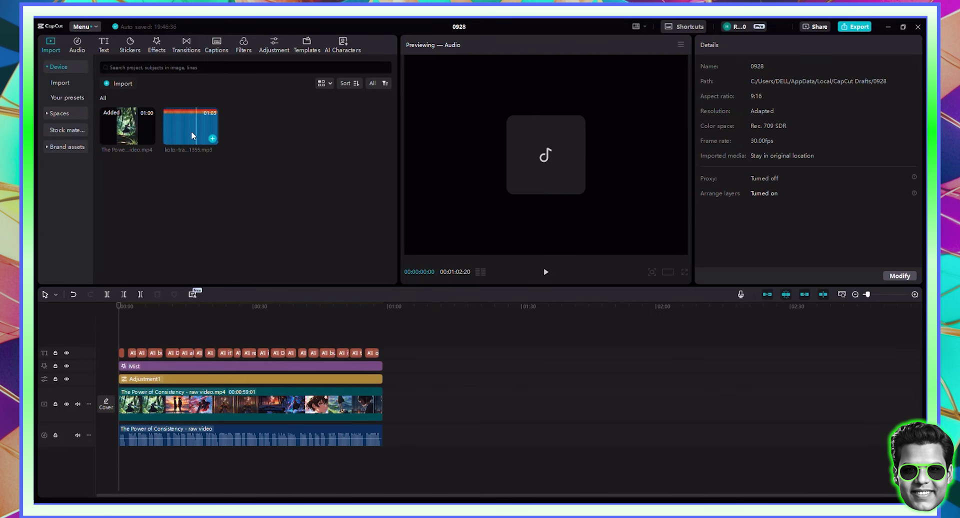
pyautogui.moveTo(142, 456); pyautogui.dragTo(120, 462)
# Step: Trim the koto music from 00:00:59:01 onward so it ends together with the video, undoing any cut that removes the wrong side
pyautogui.click(380, 322)
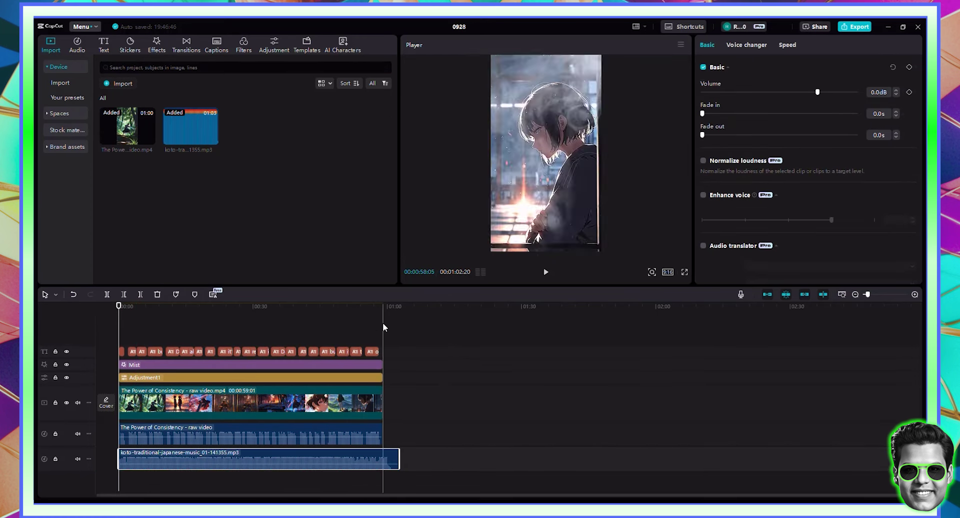
pyautogui.click(391, 402)
pyautogui.click(392, 456)
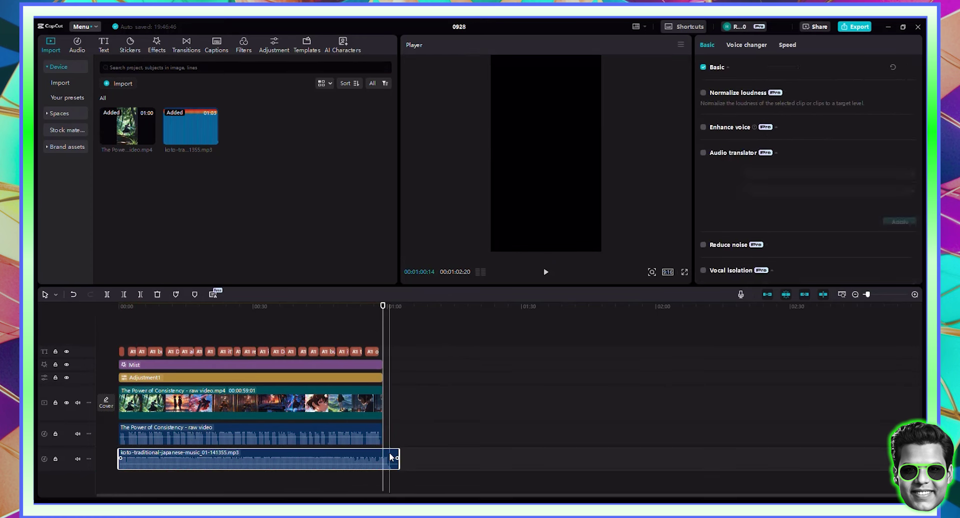
pyautogui.click(124, 295)
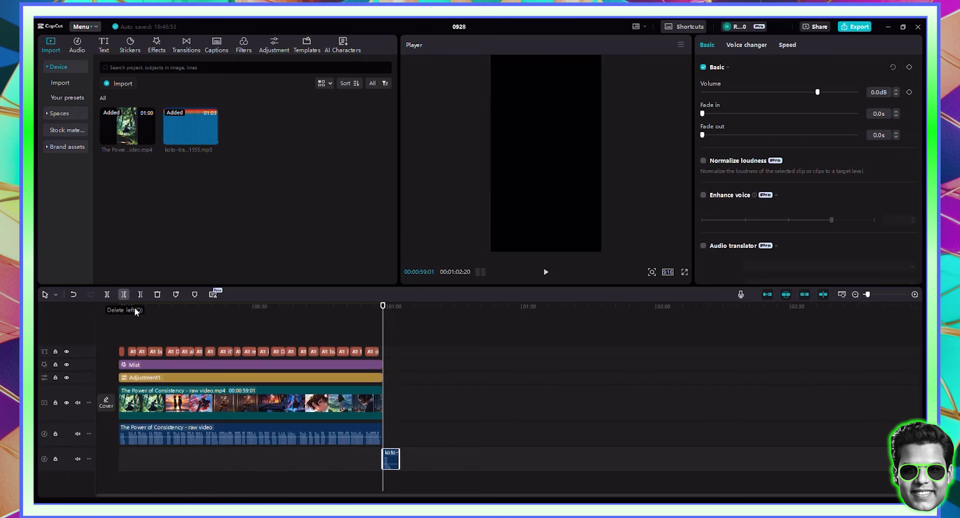
pyautogui.hotkey('ctrl', 'z')
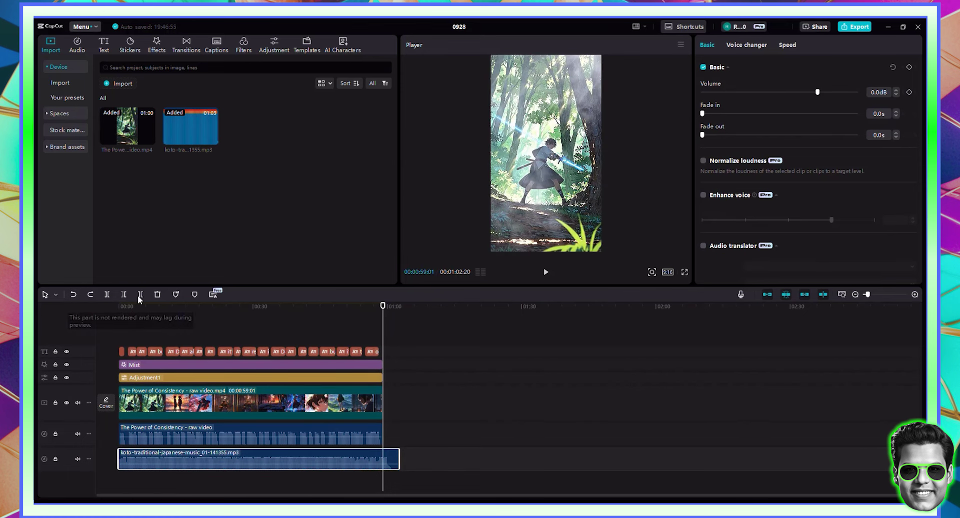
pyautogui.click(140, 295)
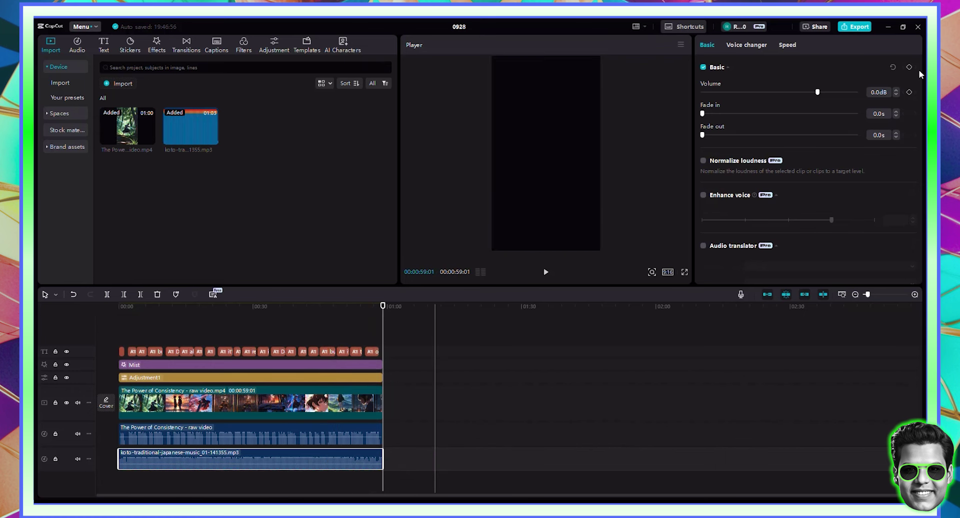
# Step: Set the koto music's volume to -28.8 dB and return the playhead to the start of the timeline
pyautogui.moveTo(818, 92); pyautogui.dragTo(761, 94)
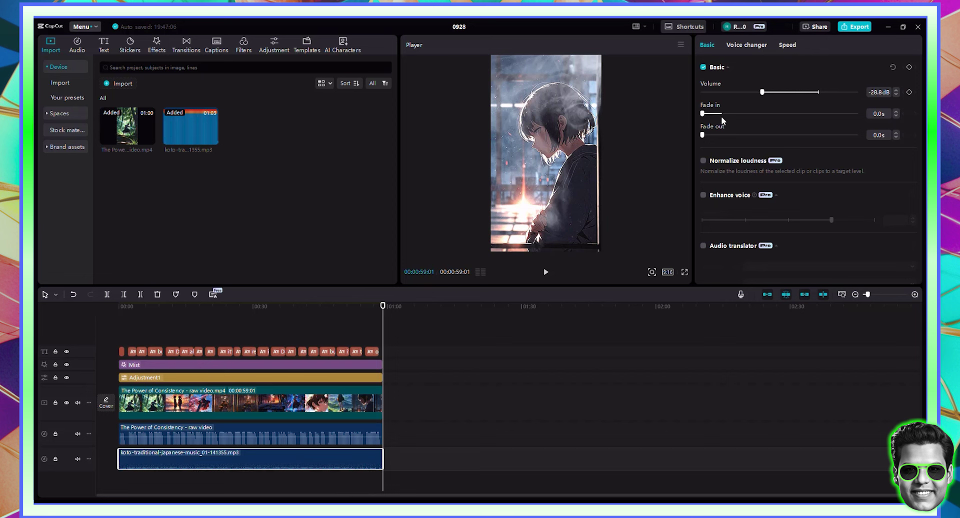
pyautogui.click(287, 318)
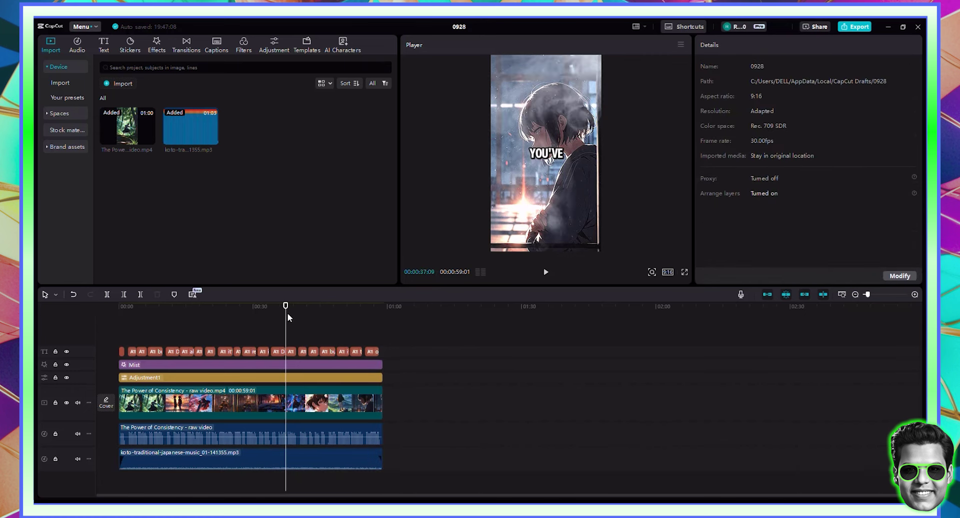
pyautogui.moveTo(288, 318); pyautogui.dragTo(87, 312)
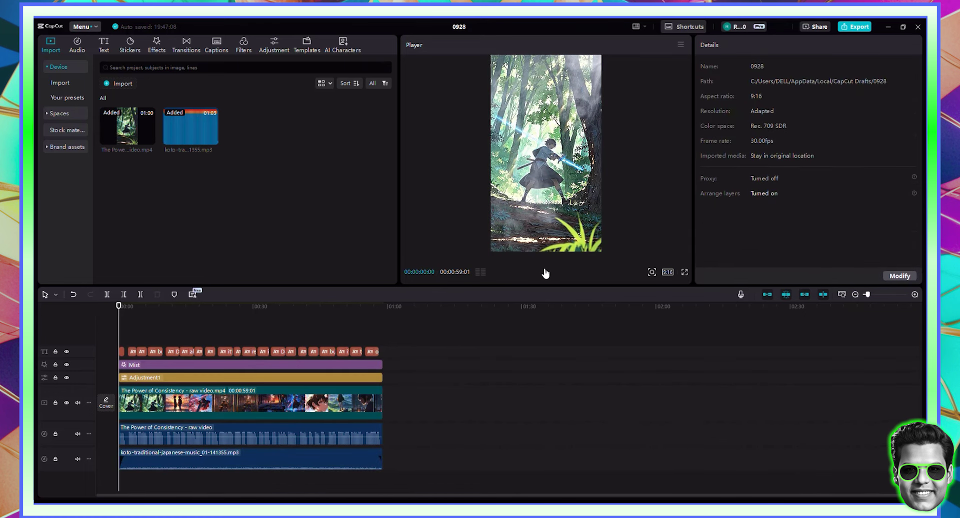
# Step: Play the first two seconds of the timeline to check the koto music under the voiceover, and pause
pyautogui.click(545, 273)
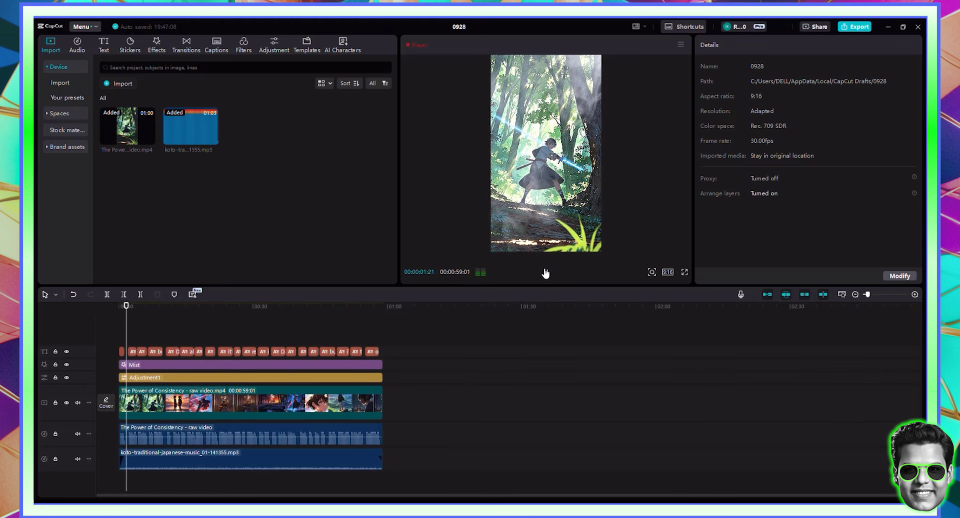
pyautogui.click(546, 272)
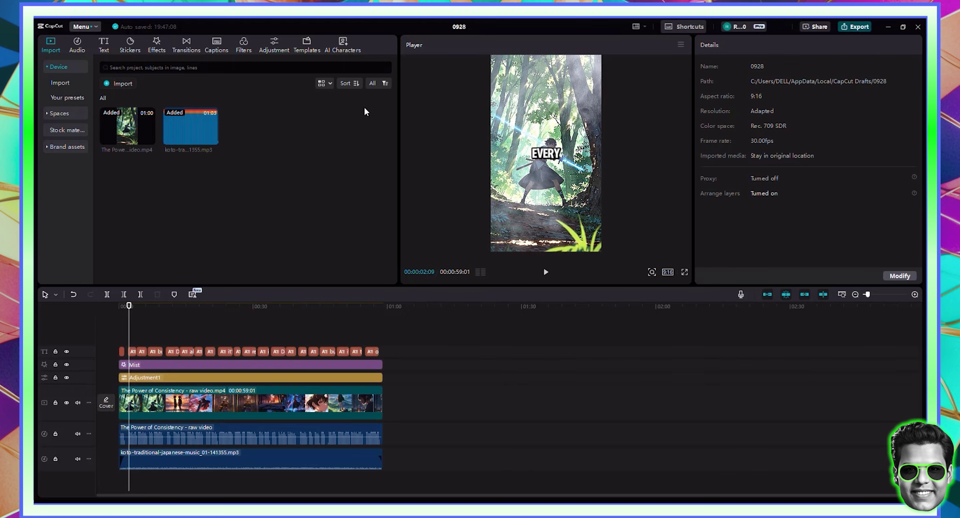
# Step: Open the project's export settings, try a 60fps frame rate and set it back to 30fps
pyautogui.hotkey('ctrl', 'e')
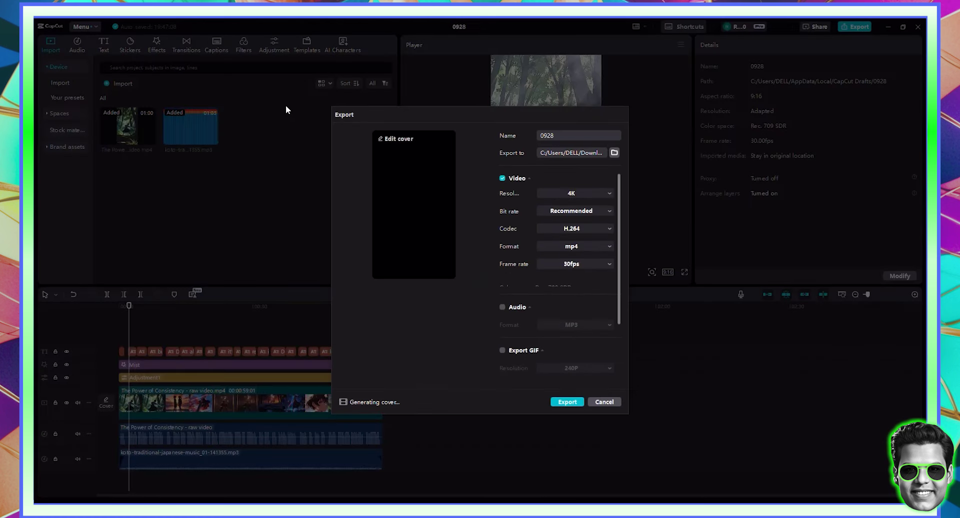
pyautogui.click(575, 264)
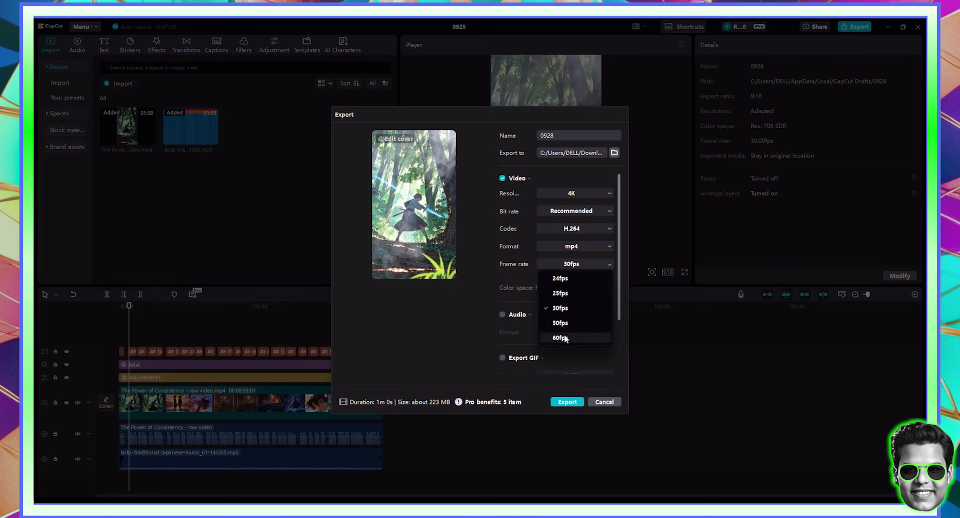
pyautogui.click(580, 336)
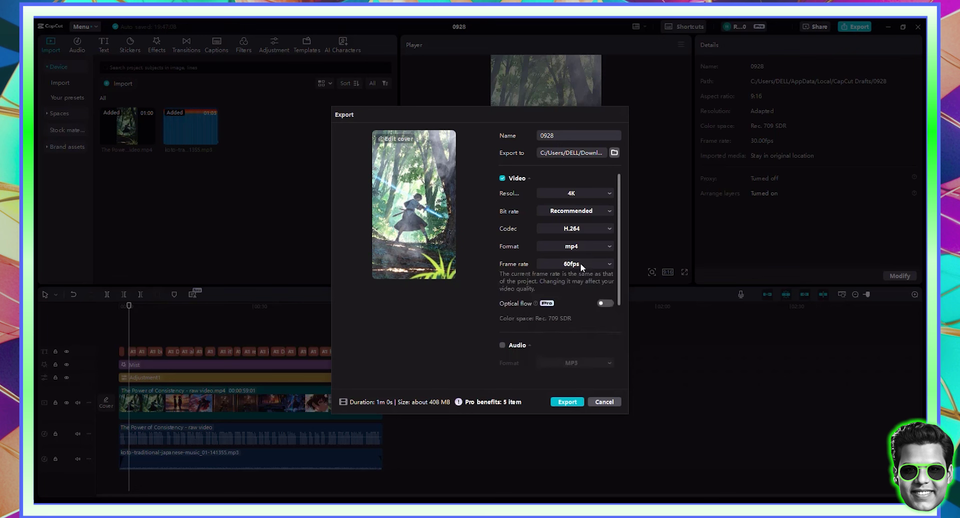
pyautogui.click(582, 267)
pyautogui.click(586, 261)
pyautogui.click(580, 232)
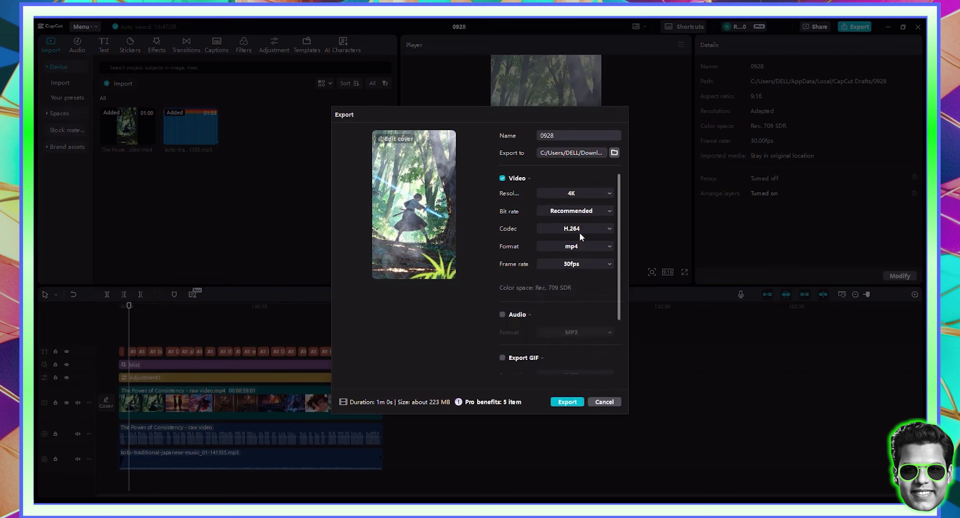
# Step: Review the export options for resolution, audio, GIF, captions and copyright check
pyautogui.click(580, 191)
pyautogui.click(580, 191)
pyautogui.scroll(-2, 578, 280)
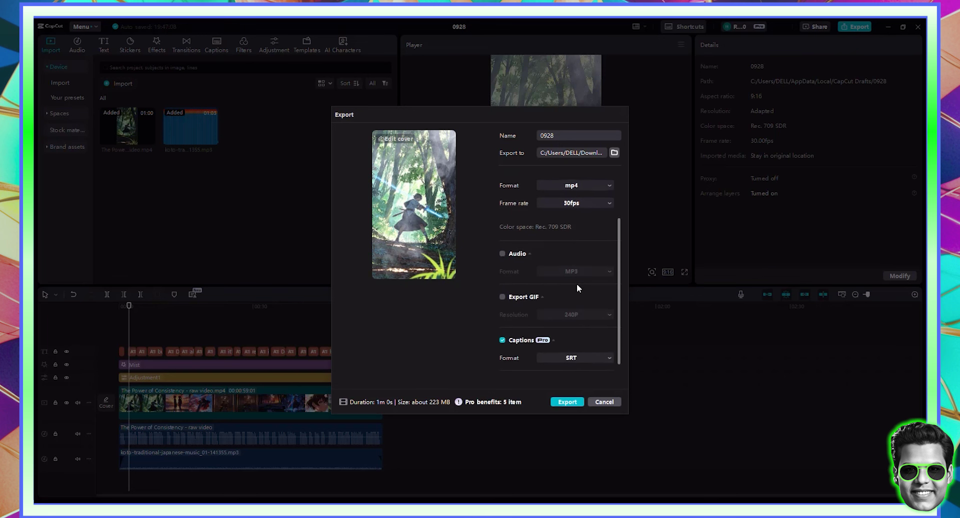
pyautogui.scroll(-1, 577, 285)
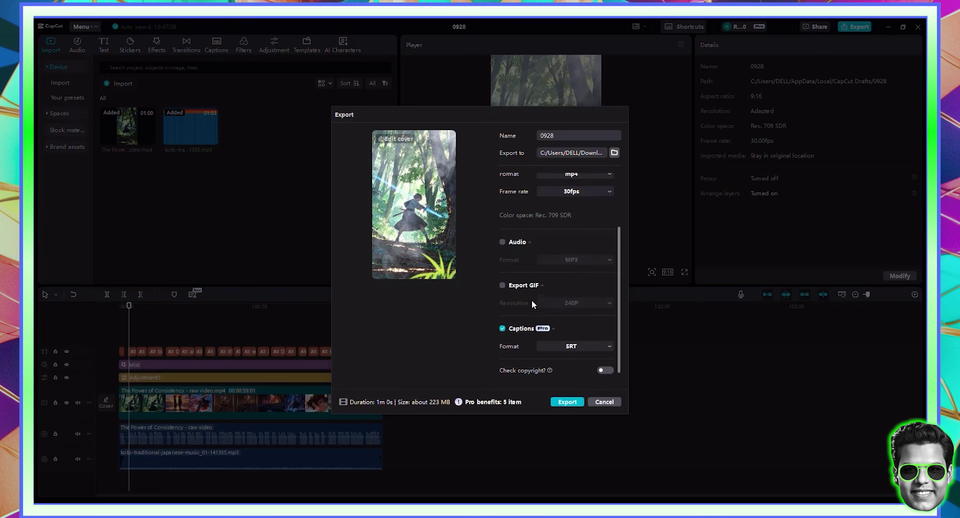
pyautogui.click(605, 370)
pyautogui.scroll(3, 600, 350)
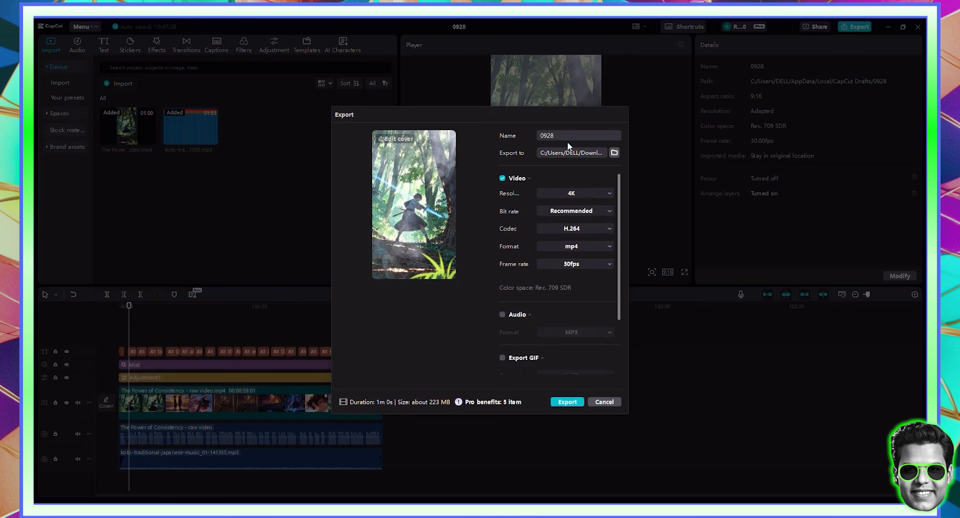
# Step: Name the video "The power of consistency , capcut" and export it as a 4K, H.264 mp4 at 30fps
pyautogui.doubleClick(548, 136)
pyautogui.write('T')
pyautogui.write('he power')
pyautogui.write(' of consid')
pyautogui.write('tency ')
pyautogui.write(', capcut')
pyautogui.click(567, 401)
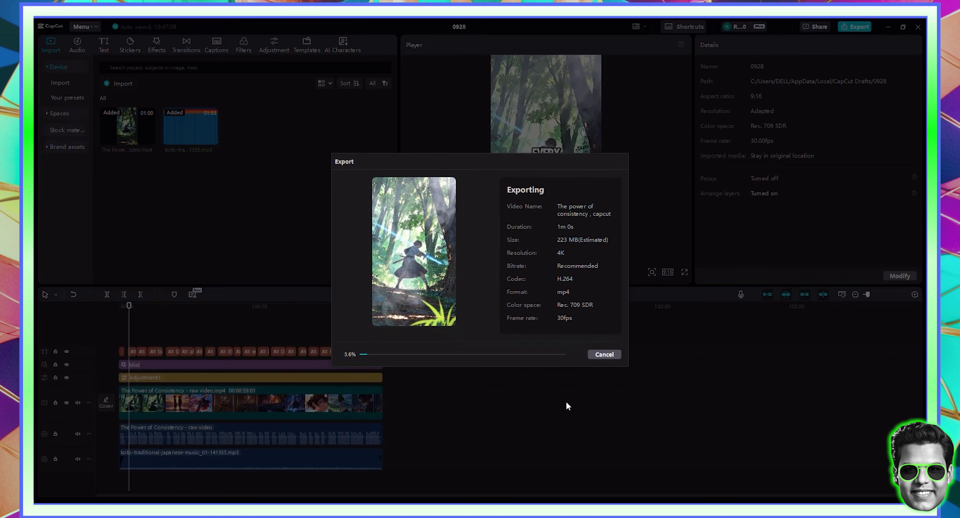